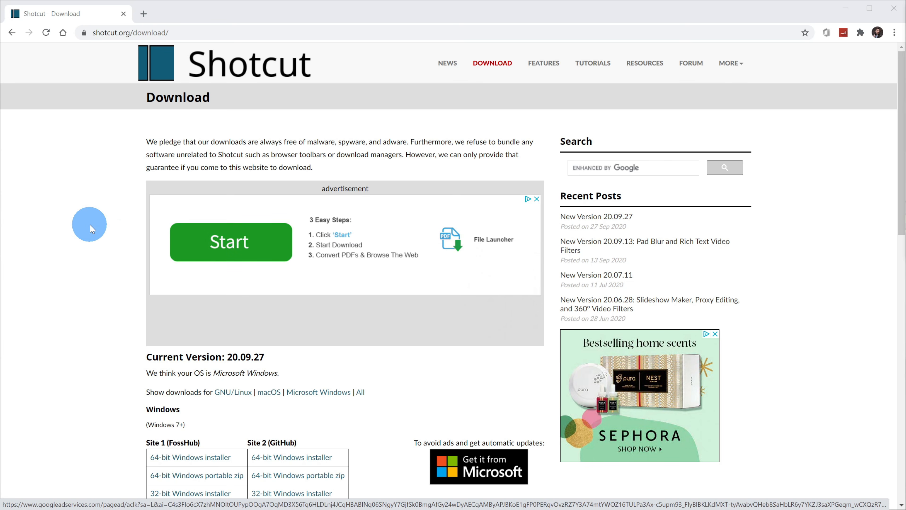
Step: Check the computer's system type in System Information to choose a matching Shotcut installer, and minimize that window
{"action": "scroll", "coordinate": [90, 224], "scroll_direction": "down", "scroll_amount": 4}
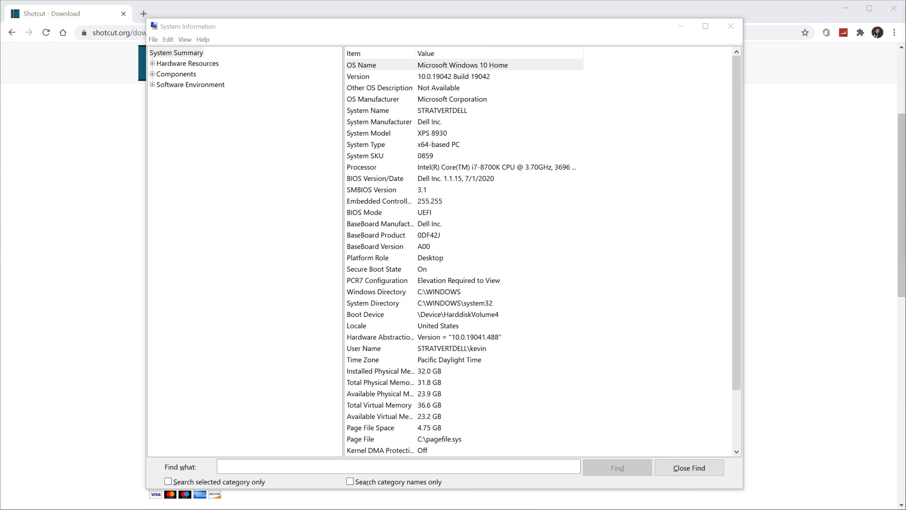
{"action": "left_click", "coordinate": [455, 143]}
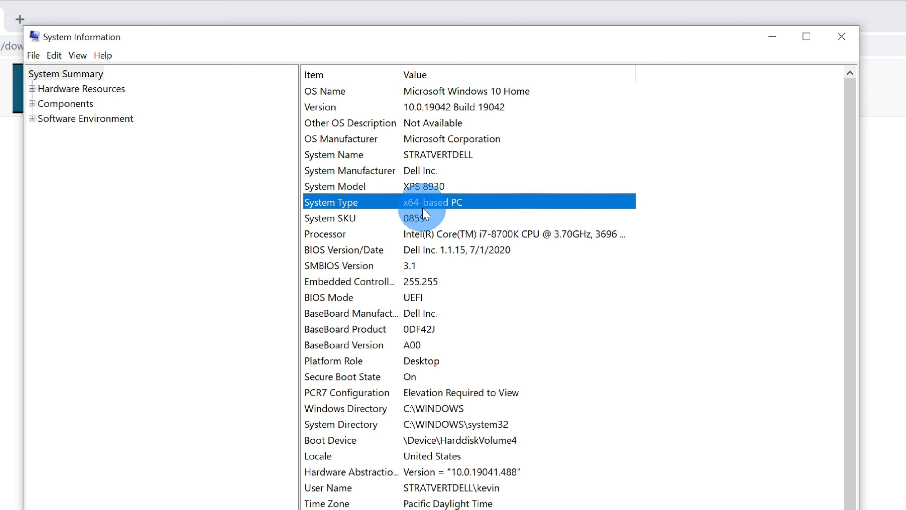
{"action": "left_click", "coordinate": [772, 37]}
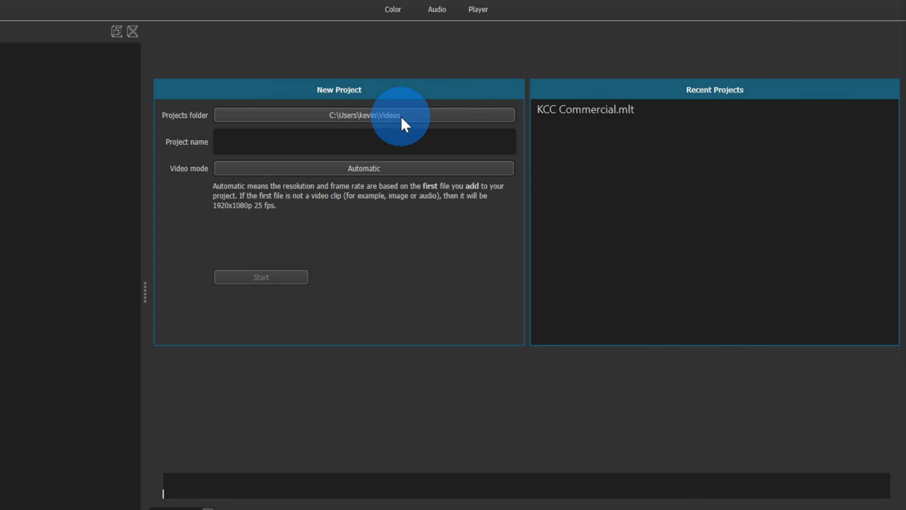
Step: Create a project named Kevin Cookie Company Official Commercial in the Videos folder, using the Automatic video mode
{"action": "left_click_drag", "start_coordinate": [401, 119], "coordinate": [389, 119]}
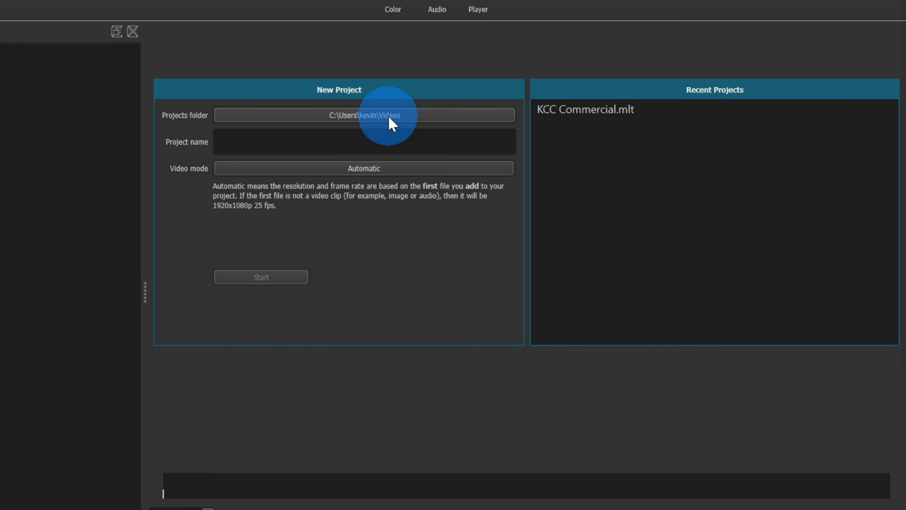
{"action": "left_click", "coordinate": [380, 137]}
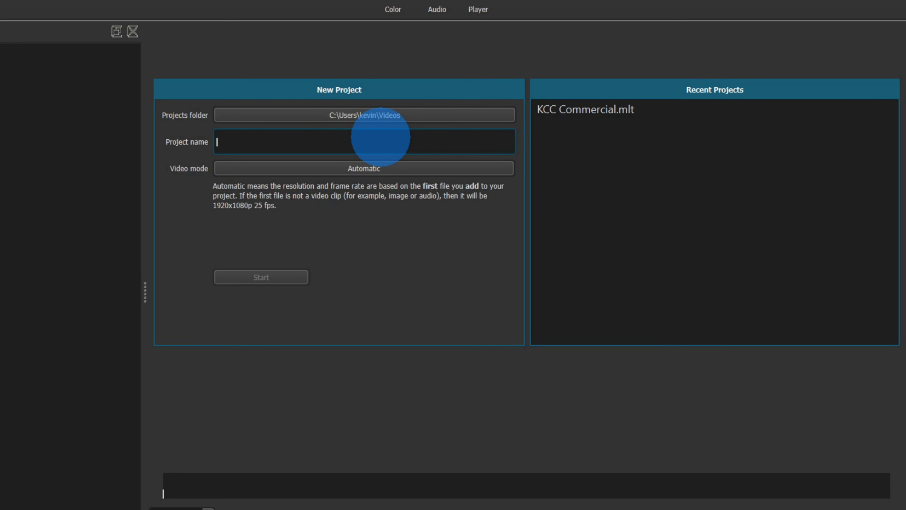
{"action": "type", "text": "Kevin Cookie Company Official Commercial"}
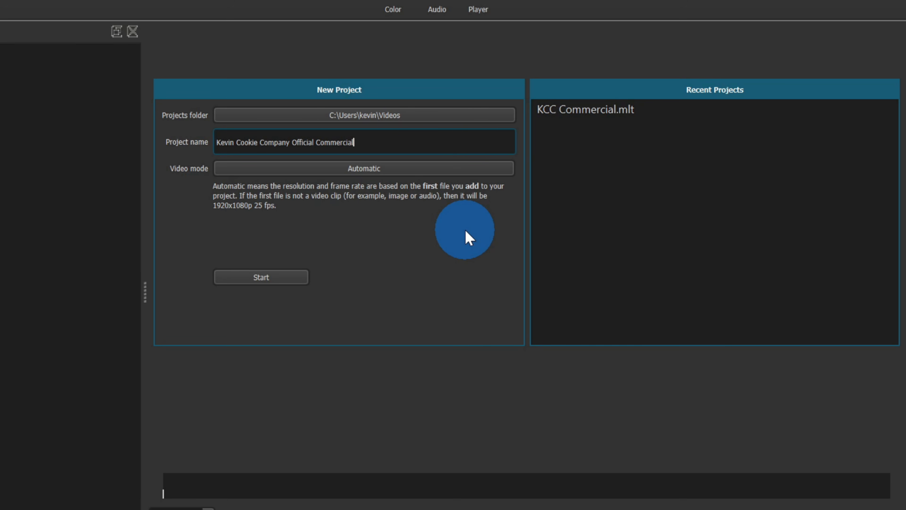
{"action": "left_click", "coordinate": [420, 171]}
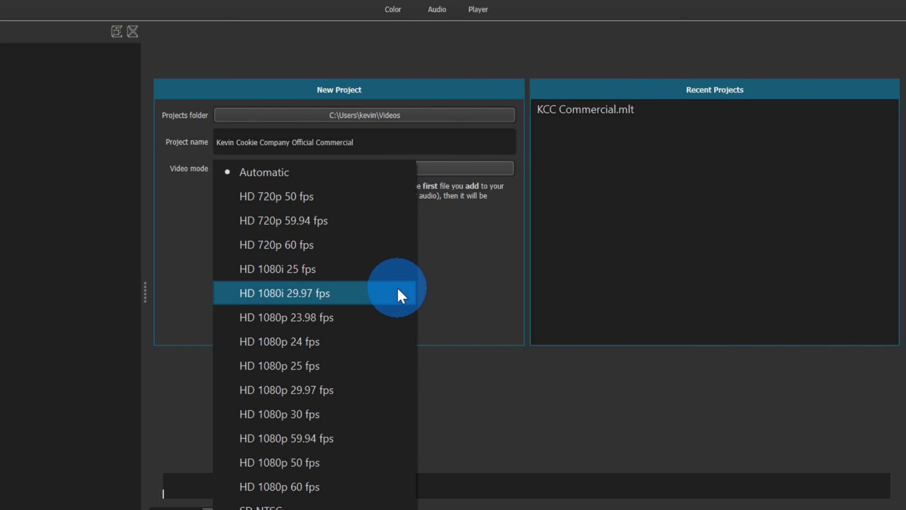
{"action": "left_click", "coordinate": [497, 259]}
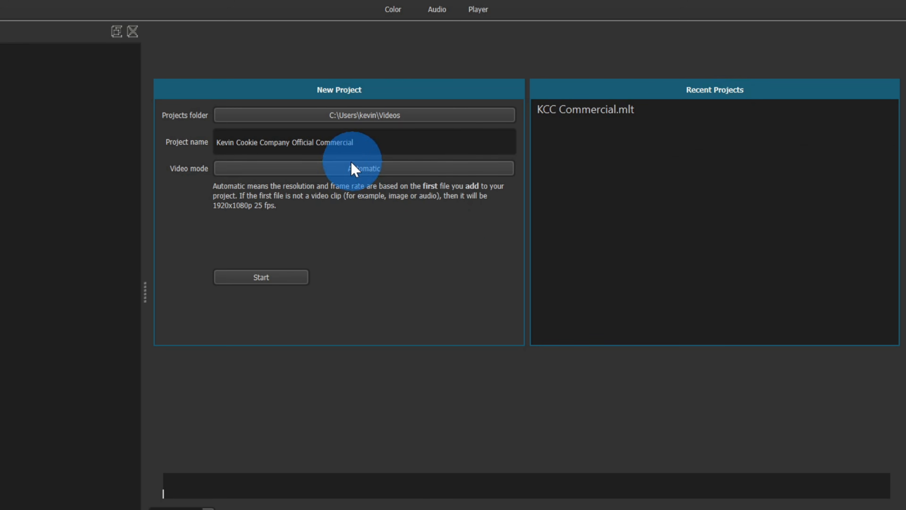
{"action": "left_click", "coordinate": [274, 278]}
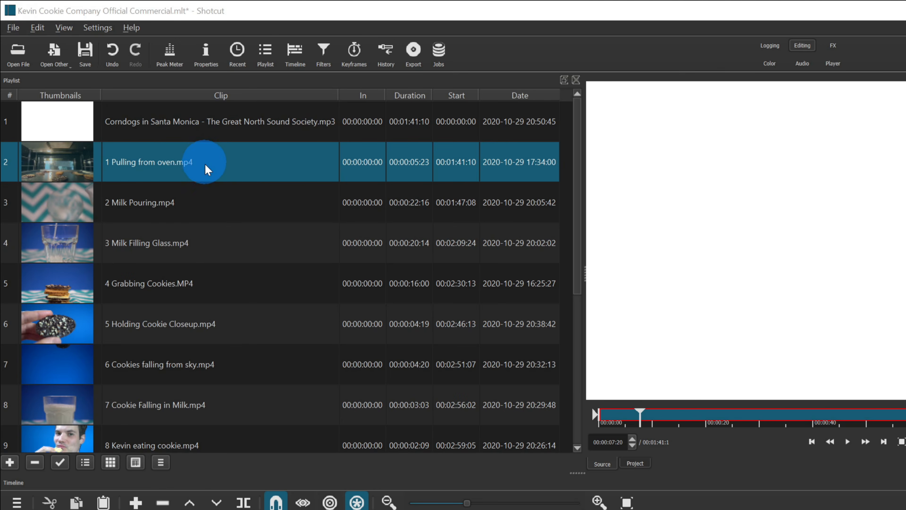
Step: Compare the playlist's tiles, icons and details view modes and settle on the icons view
{"action": "scroll", "coordinate": [206, 181], "scroll_direction": "down", "scroll_amount": 5}
{"action": "scroll", "coordinate": [229, 275], "scroll_direction": "up", "scroll_amount": 5}
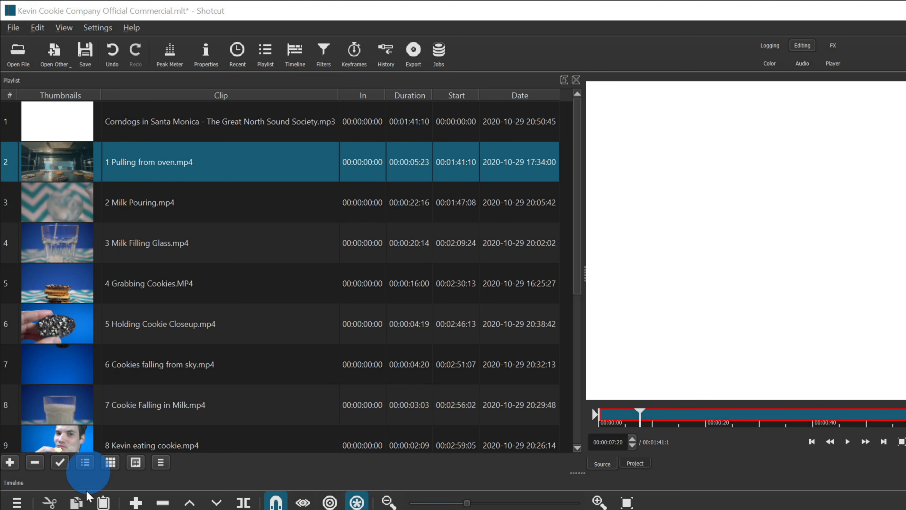
{"action": "left_click", "coordinate": [85, 463]}
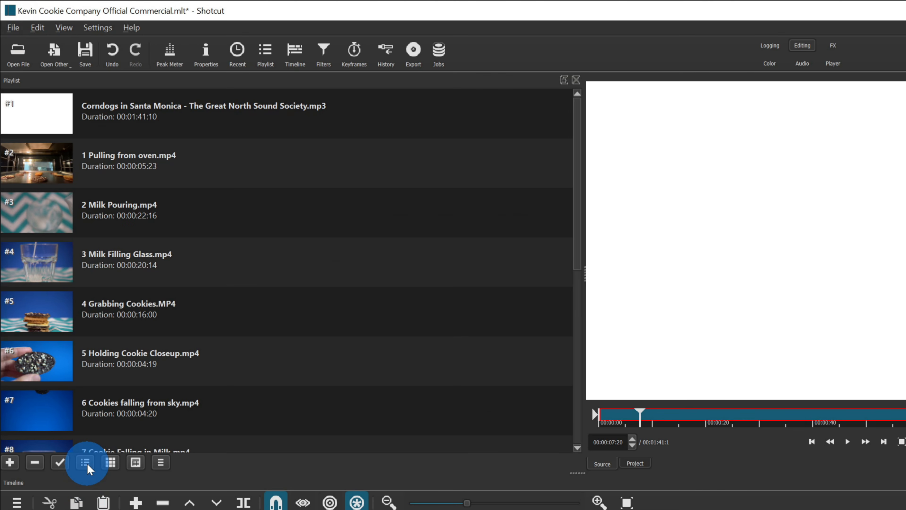
{"action": "left_click", "coordinate": [110, 463]}
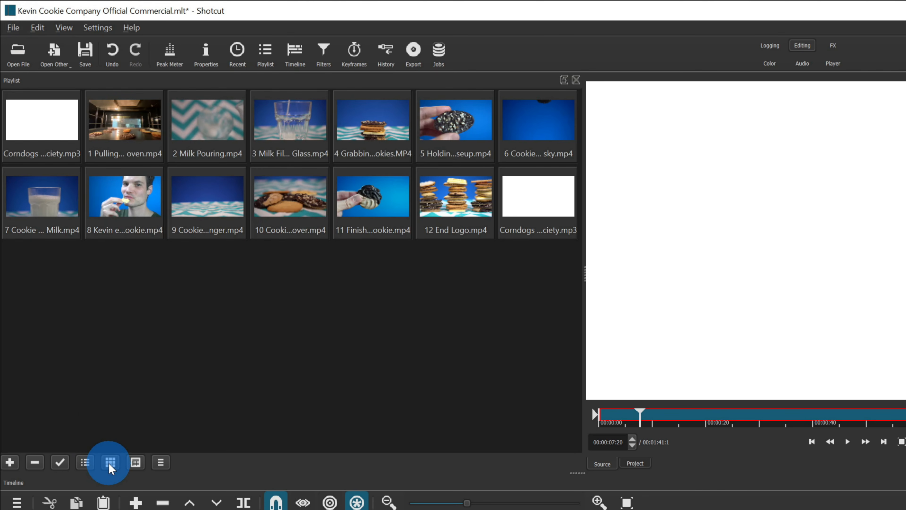
{"action": "left_click", "coordinate": [135, 462]}
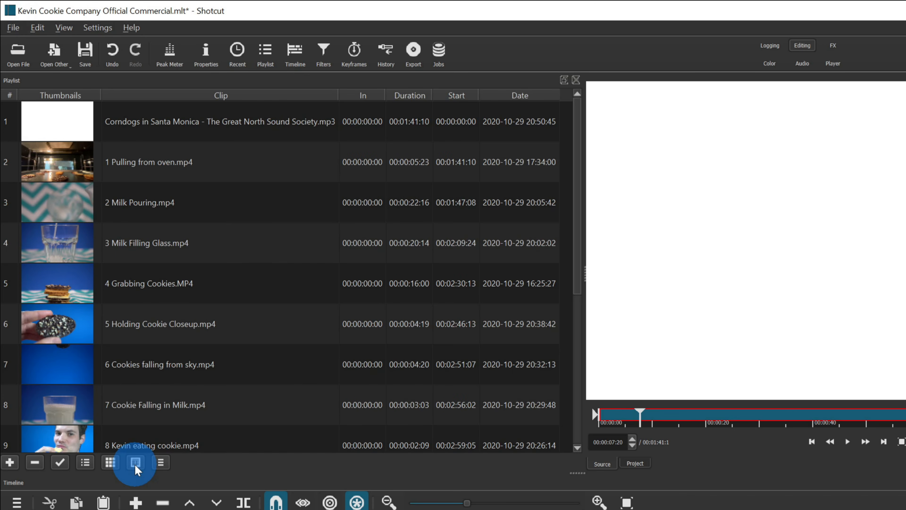
{"action": "left_click", "coordinate": [110, 463]}
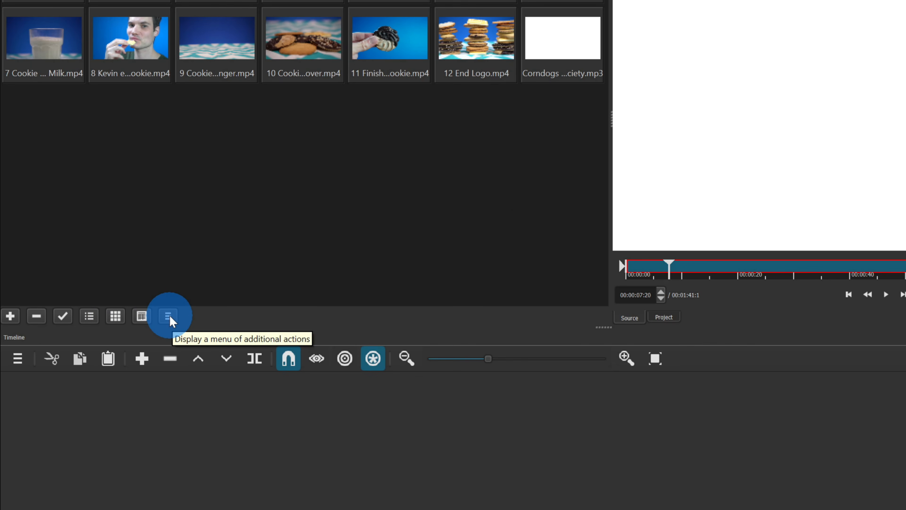
Step: Try the In Only - Large thumbnail size for the playlist and look through the enlarged clips
{"action": "left_click", "coordinate": [169, 317]}
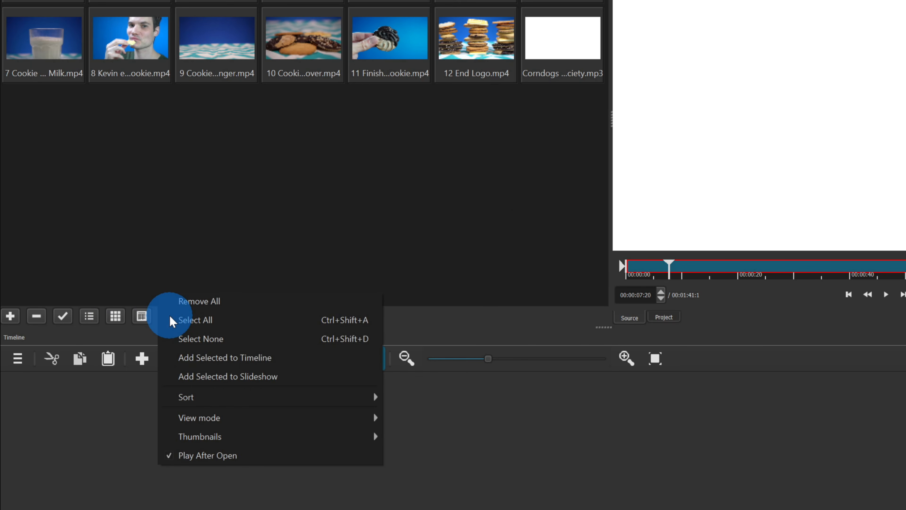
{"action": "mouse_move", "coordinate": [236, 406]}
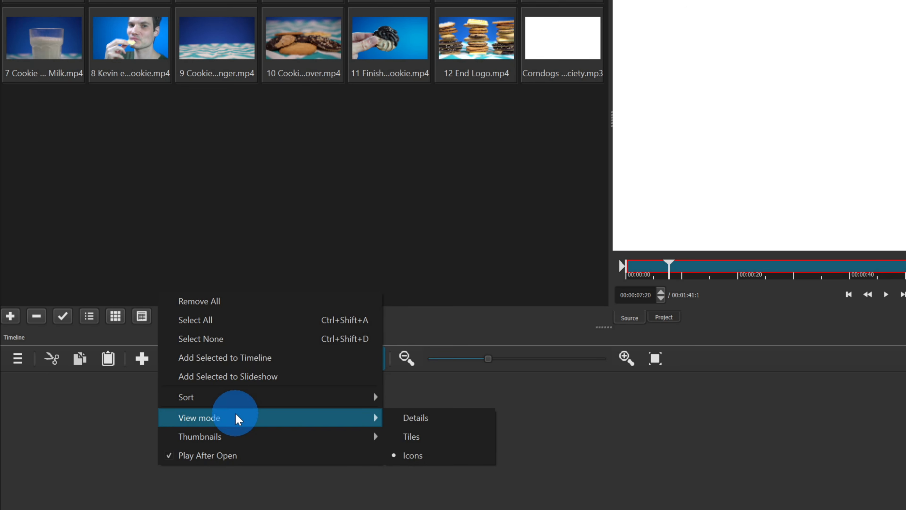
{"action": "mouse_move", "coordinate": [242, 434]}
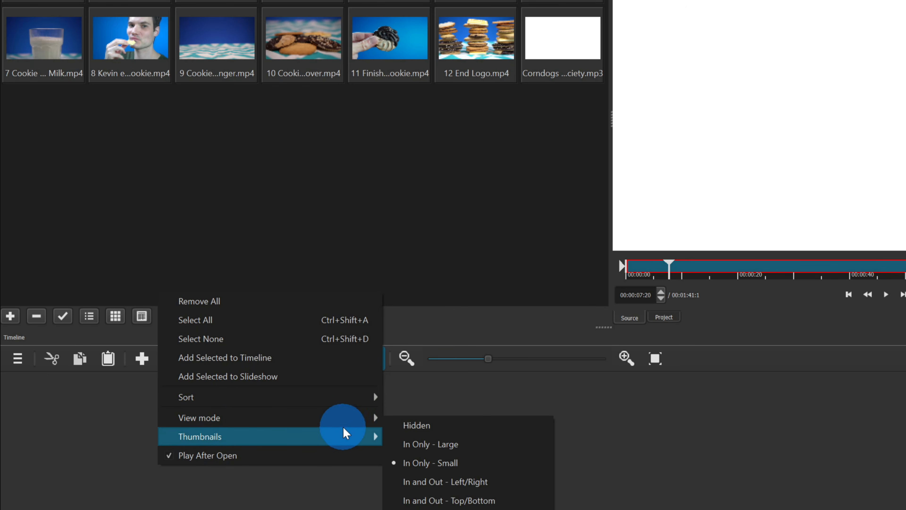
{"action": "left_click", "coordinate": [478, 450]}
{"action": "scroll", "coordinate": [407, 197], "scroll_direction": "down", "scroll_amount": 5}
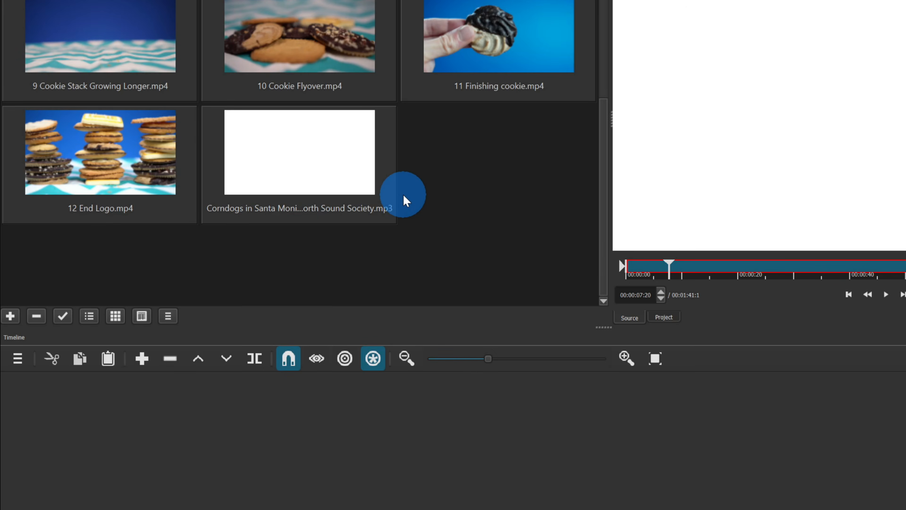
{"action": "scroll", "coordinate": [405, 207], "scroll_direction": "up", "scroll_amount": 5}
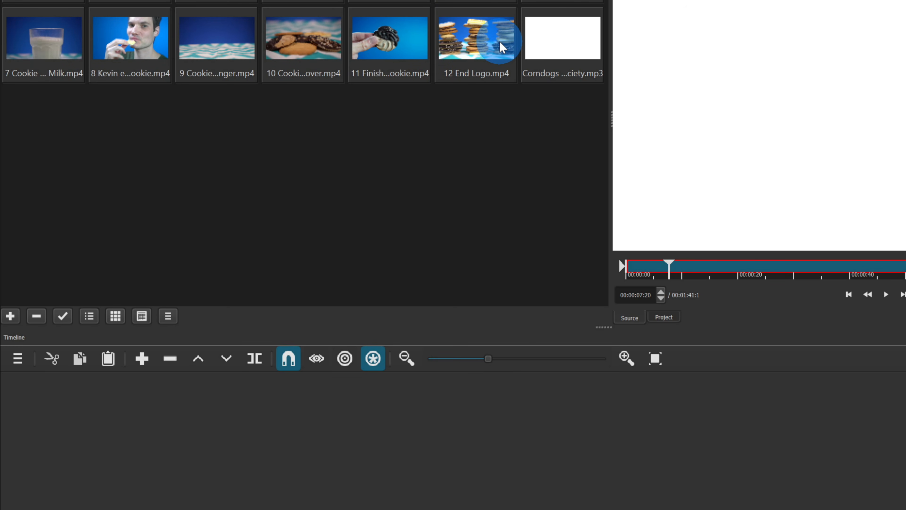
{"action": "left_click", "coordinate": [168, 315]}
{"action": "mouse_move", "coordinate": [201, 394]}
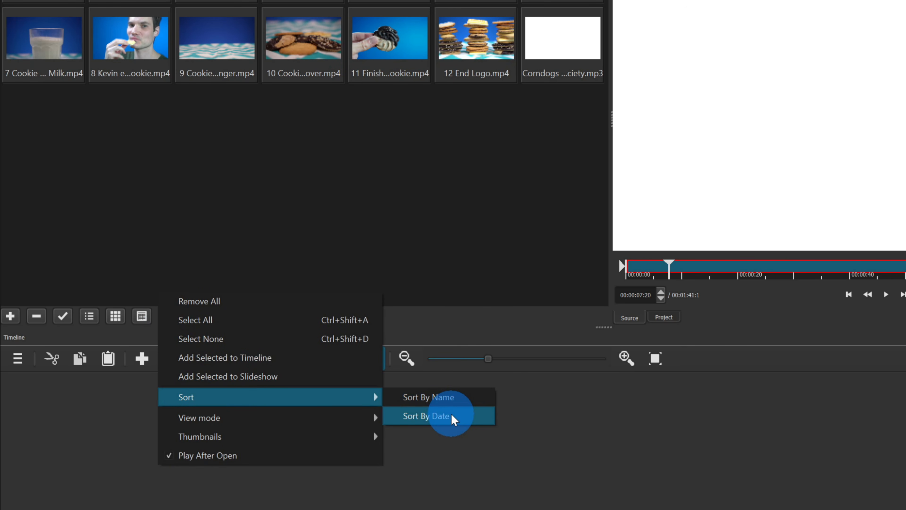
{"action": "left_click", "coordinate": [391, 115]}
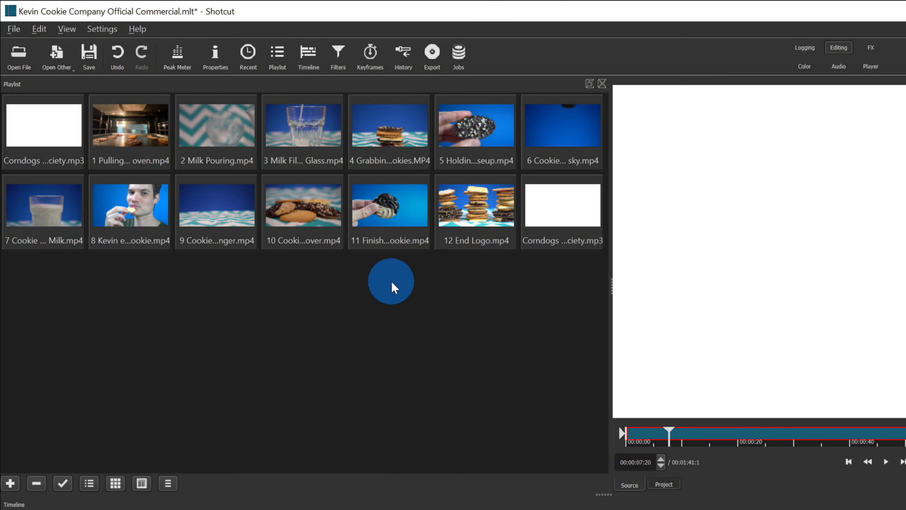
Step: Move the 12 End Logo.mp4 clip ahead of 5 Holding Cookie Closeup.mp4 in the playlist, and return it behind 11 Finishing cookie.mp4
{"action": "left_click", "coordinate": [480, 208]}
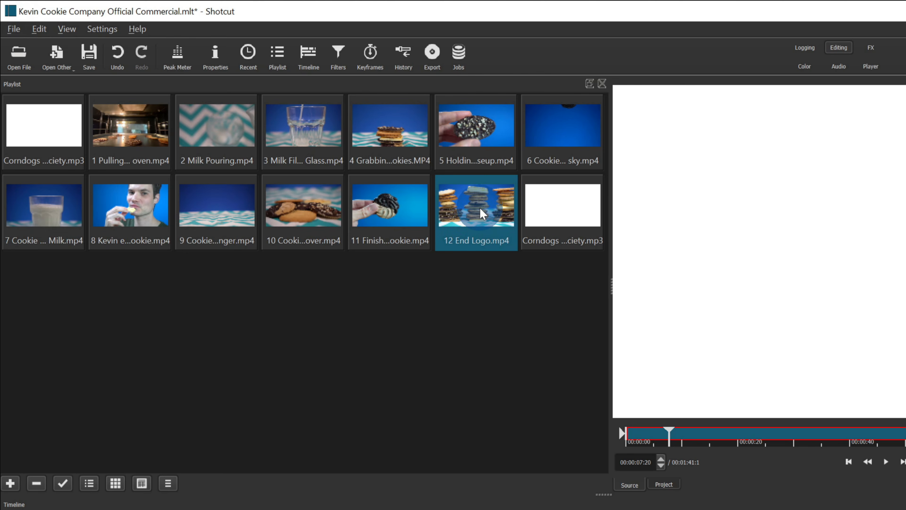
{"action": "left_click_drag", "start_coordinate": [479, 208], "coordinate": [446, 161]}
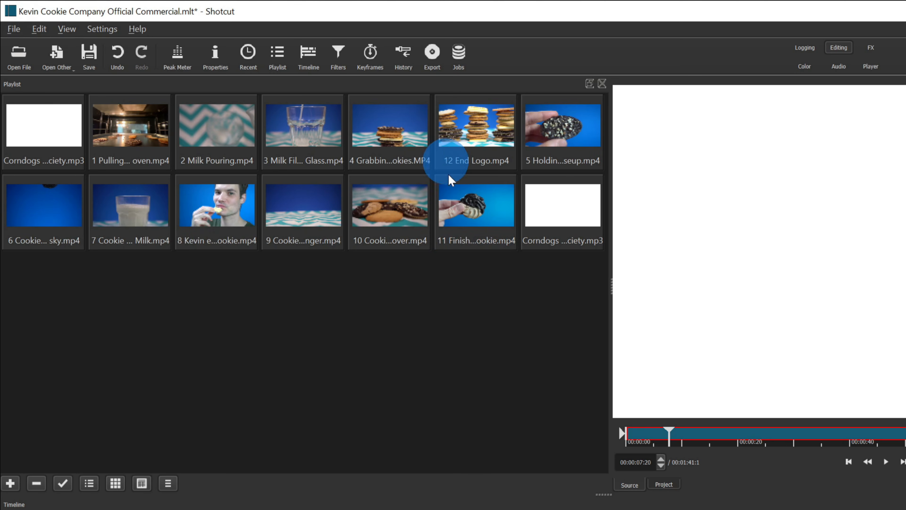
{"action": "left_click_drag", "start_coordinate": [489, 131], "coordinate": [514, 210]}
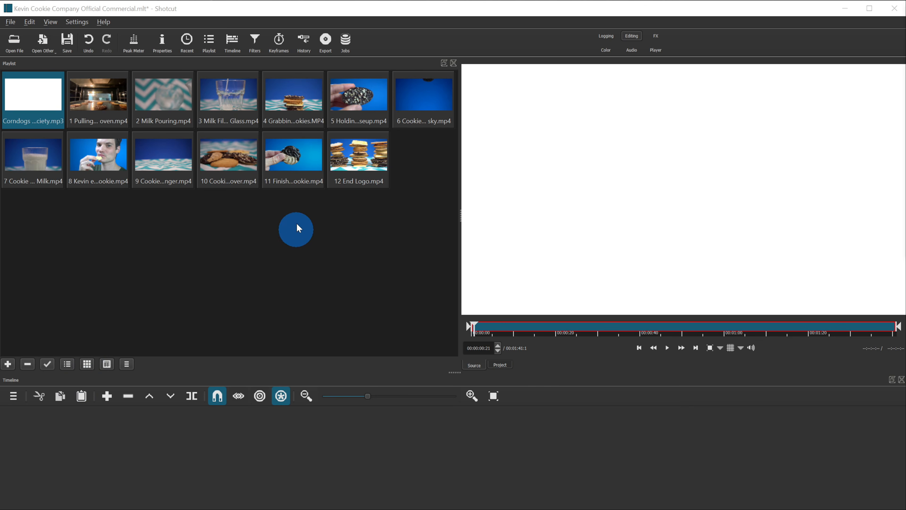
Step: Preview the 3 Milk Filling Glass.mp4 playlist clip in the player
{"action": "double_click", "coordinate": [245, 104]}
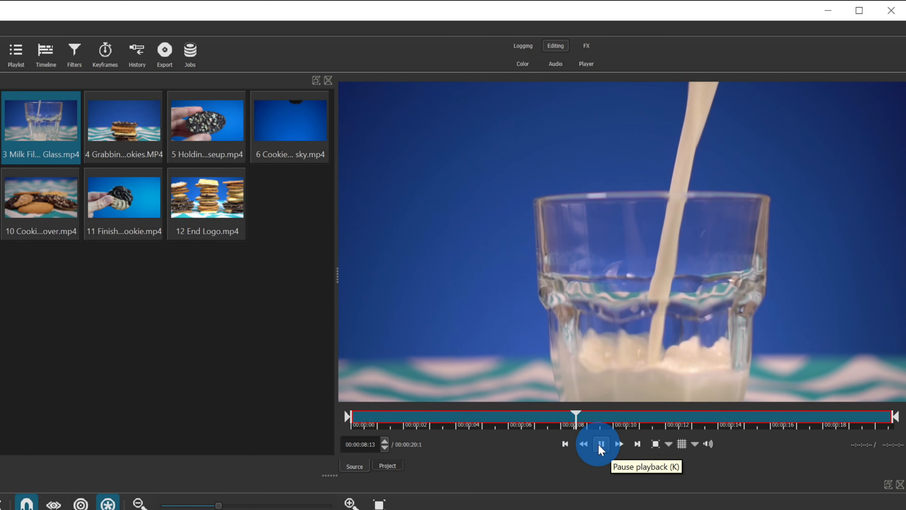
{"action": "left_click", "coordinate": [682, 445]}
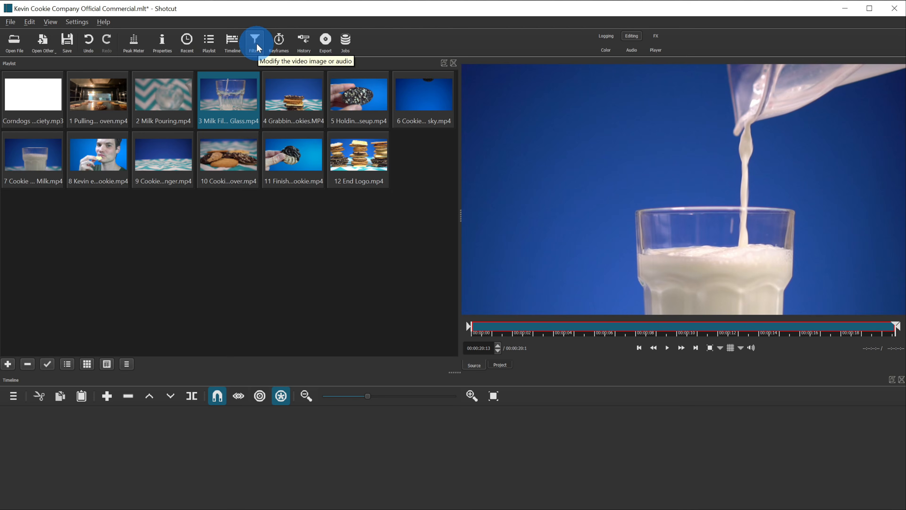
Step: Show the Filters pane for the milk glass clip, detach it as a floating window, and dock it again beside the player
{"action": "left_click", "coordinate": [434, 69]}
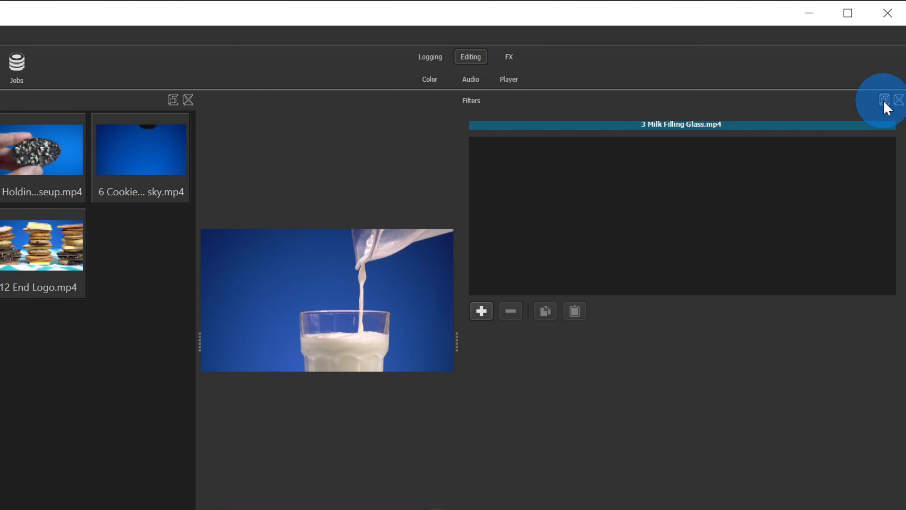
{"action": "left_click", "coordinate": [884, 101]}
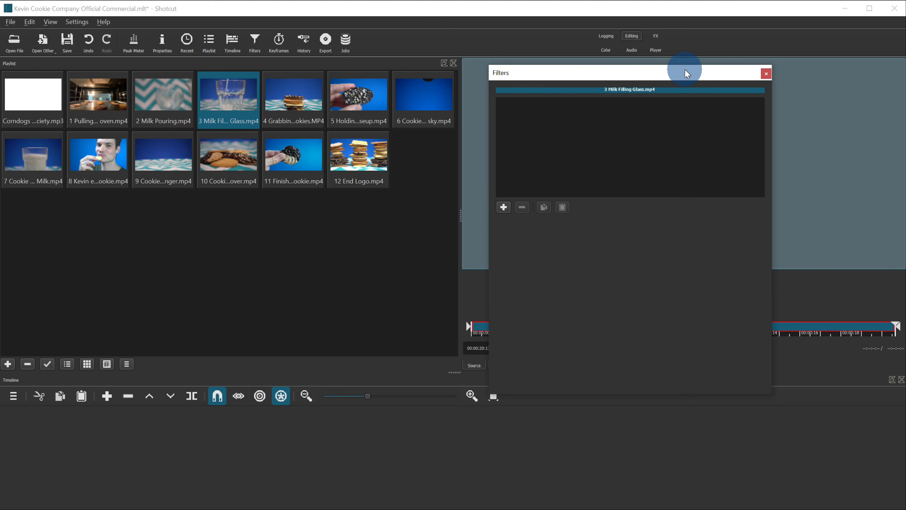
{"action": "left_click_drag", "start_coordinate": [684, 69], "coordinate": [586, 158]}
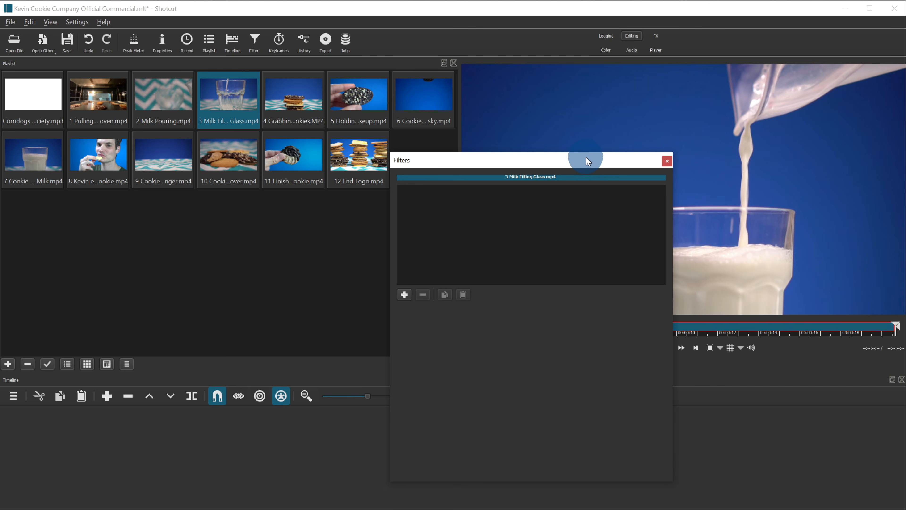
{"action": "left_click_drag", "start_coordinate": [586, 157], "coordinate": [884, 137]}
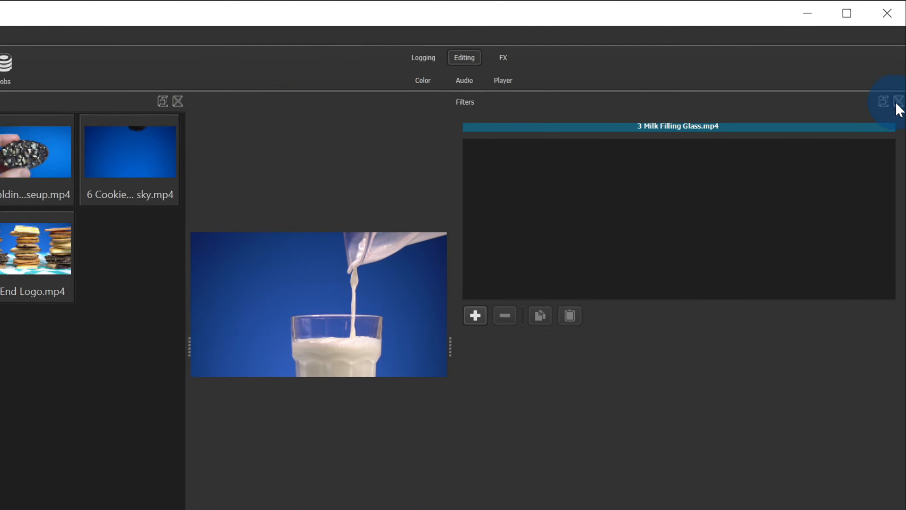
Step: Close the docked Filters pane, reopen it, and close it again
{"action": "left_click", "coordinate": [896, 131]}
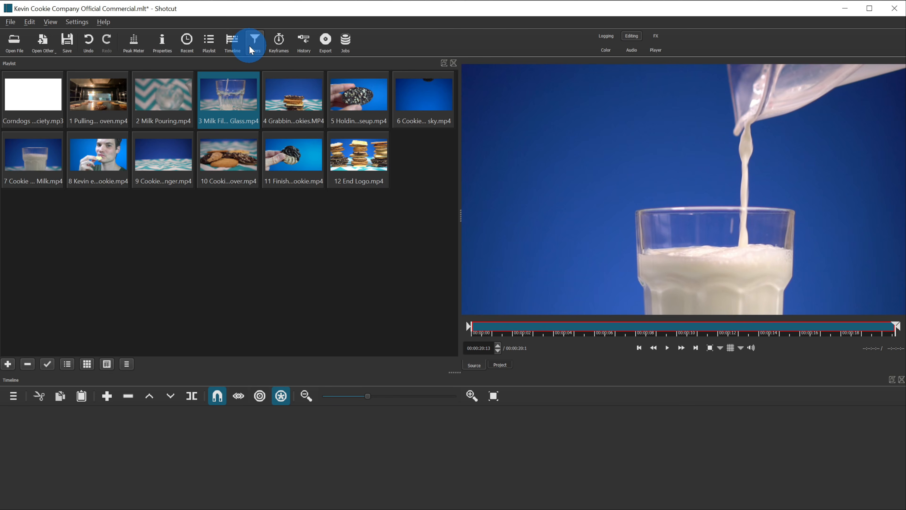
{"action": "left_click", "coordinate": [254, 48]}
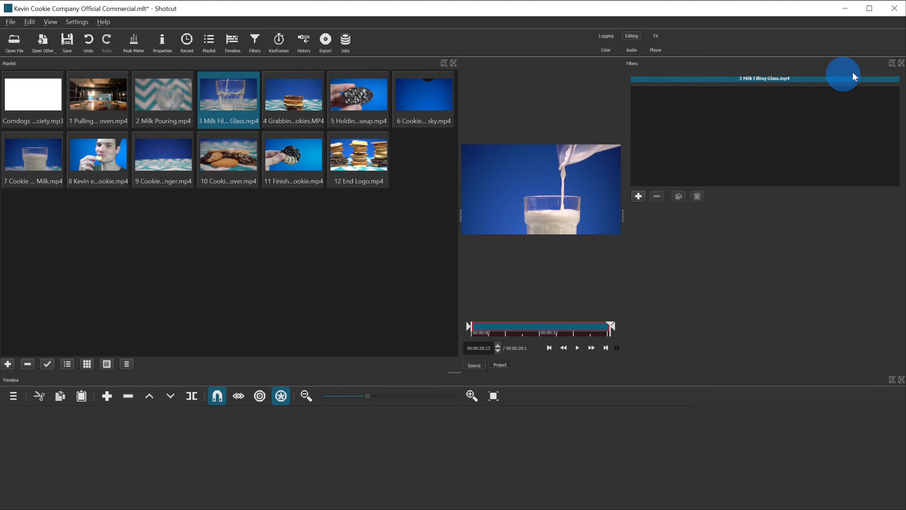
{"action": "left_click", "coordinate": [901, 63]}
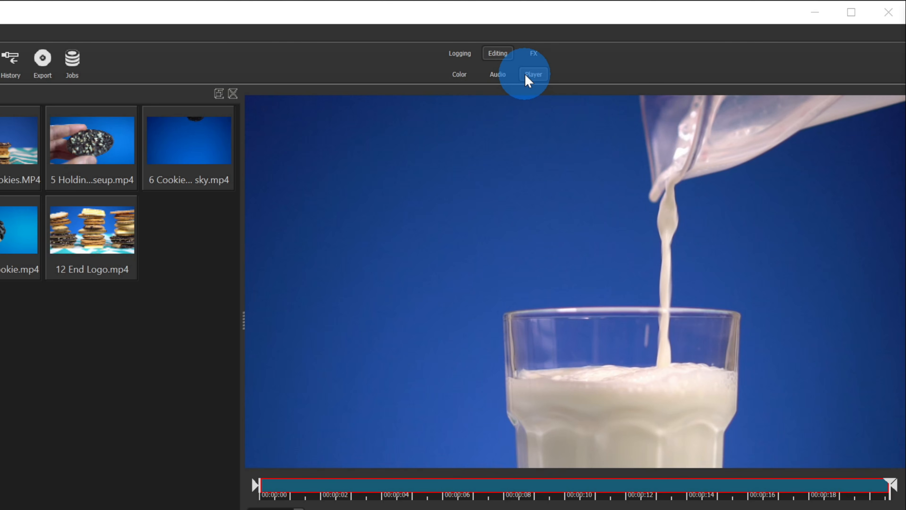
Step: Look at the FX workspace layout and switch to the Color layout
{"action": "left_click", "coordinate": [533, 54]}
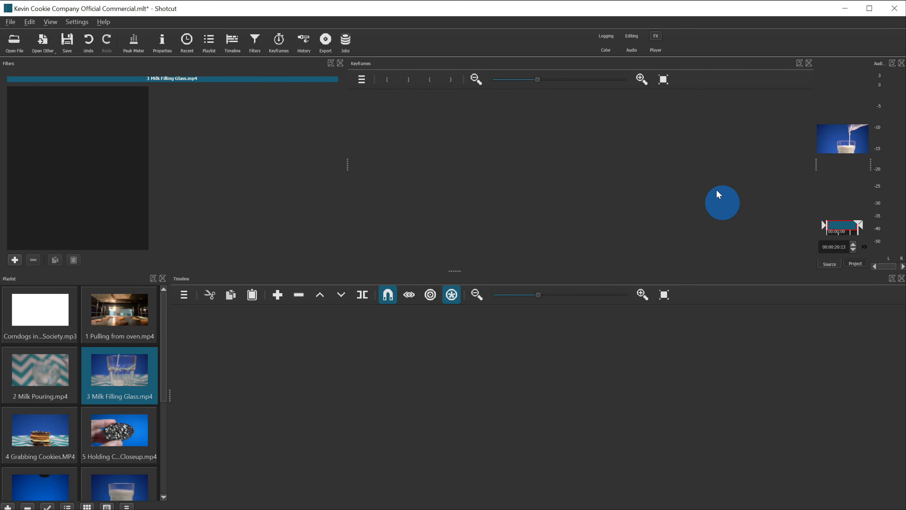
{"action": "left_click", "coordinate": [606, 50]}
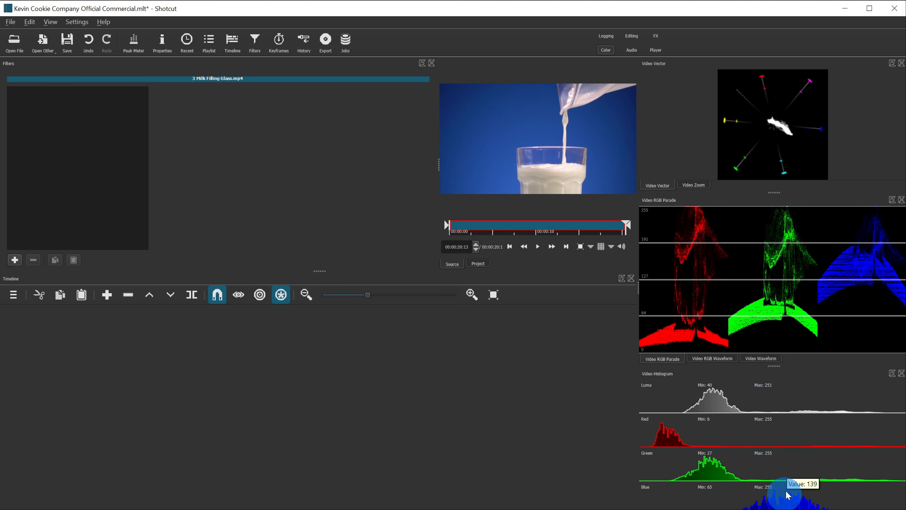
Step: Look at the Audio workspace layout and switch to the Editing layout
{"action": "left_click", "coordinate": [632, 51]}
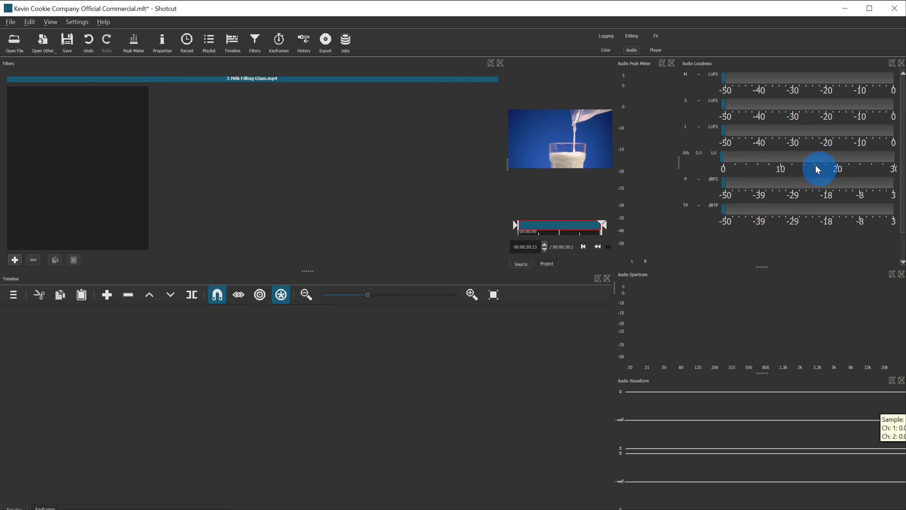
{"action": "left_click", "coordinate": [630, 37]}
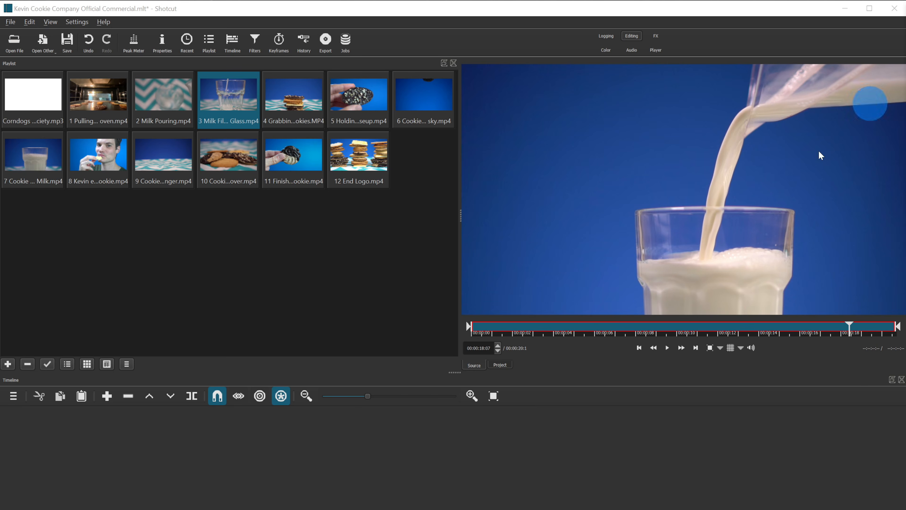
Step: Open the first cookie oven clip from the playlist and trim it to run from 00:00:00:10 to 00:00:04:21
{"action": "double_click", "coordinate": [114, 102]}
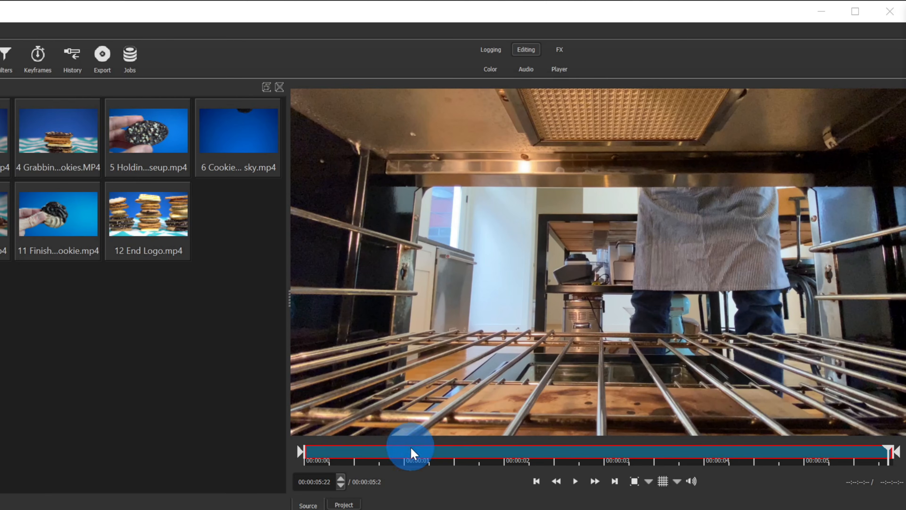
{"action": "left_click", "coordinate": [301, 451]}
{"action": "left_click_drag", "start_coordinate": [314, 453], "coordinate": [342, 451]}
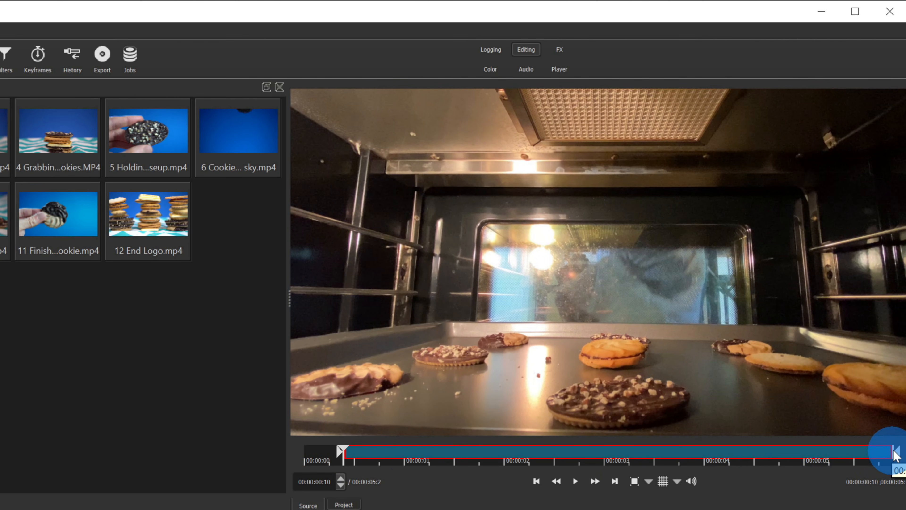
{"action": "left_click_drag", "start_coordinate": [896, 455], "coordinate": [789, 452]}
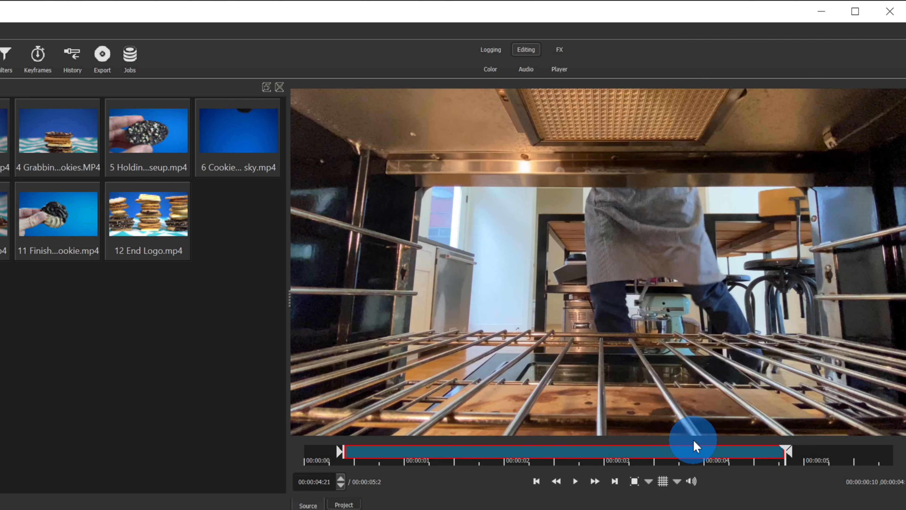
Step: Preview the start of the trimmed oven clip and set its in point at 00:00:00:20
{"action": "left_click", "coordinate": [343, 449]}
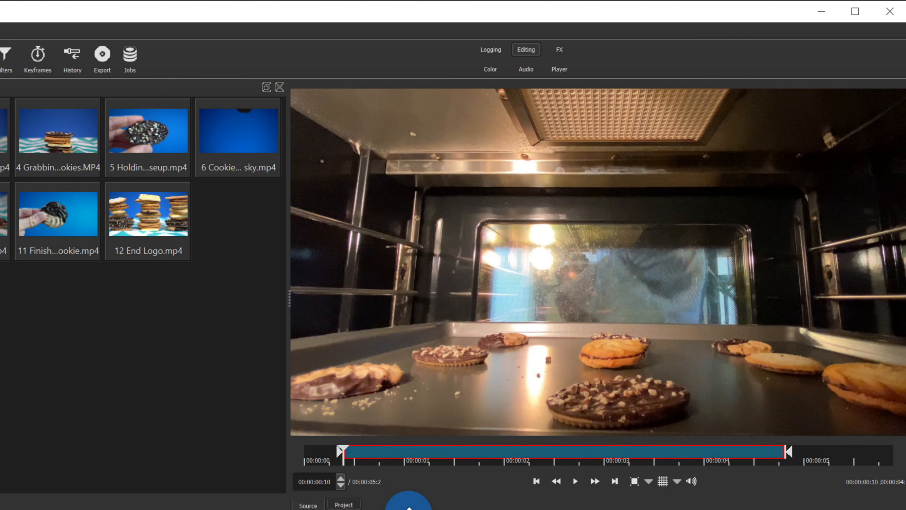
{"action": "key", "text": "space"}
{"action": "key", "text": "space"}
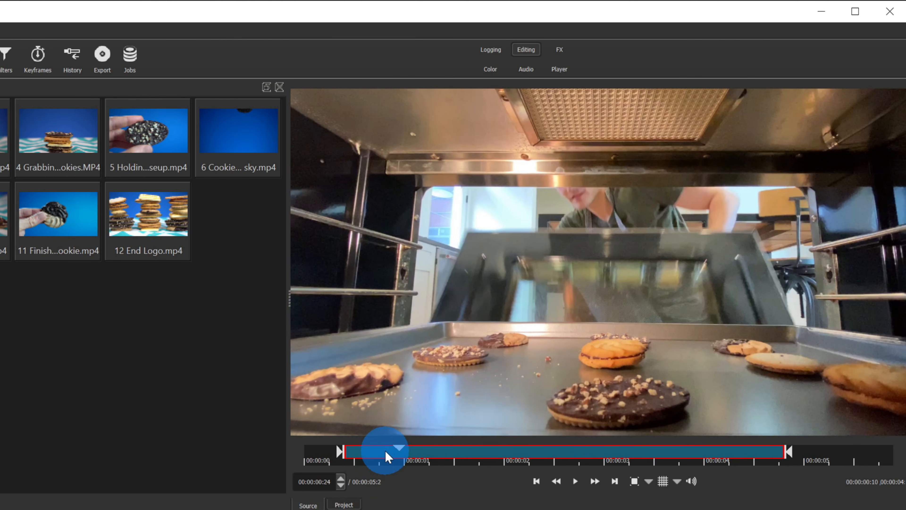
{"action": "left_click", "coordinate": [385, 452]}
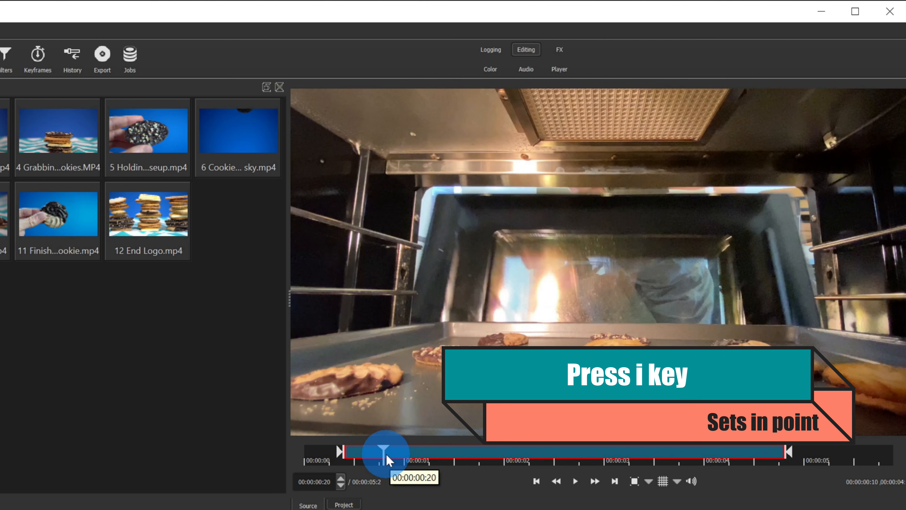
{"action": "key", "text": "i"}
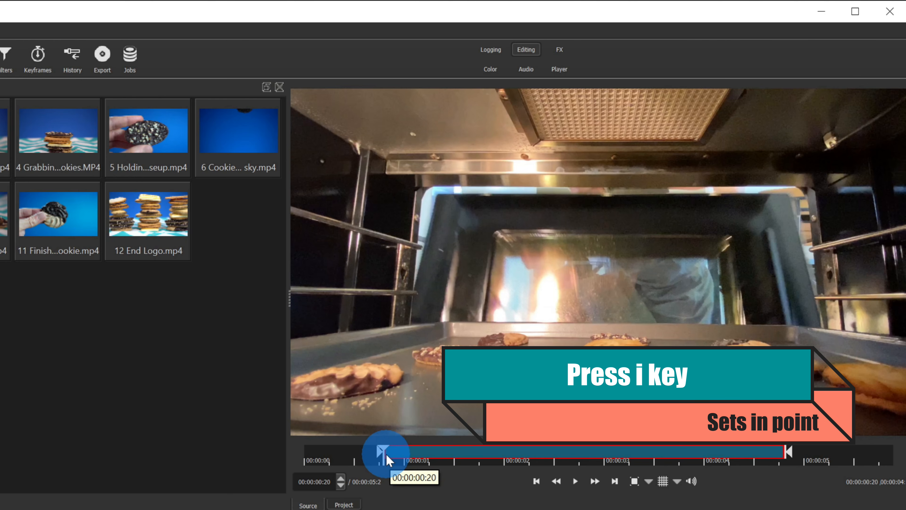
Step: Play the oven clip on to 00:00:03:18 and set its out point there
{"action": "key", "text": "space"}
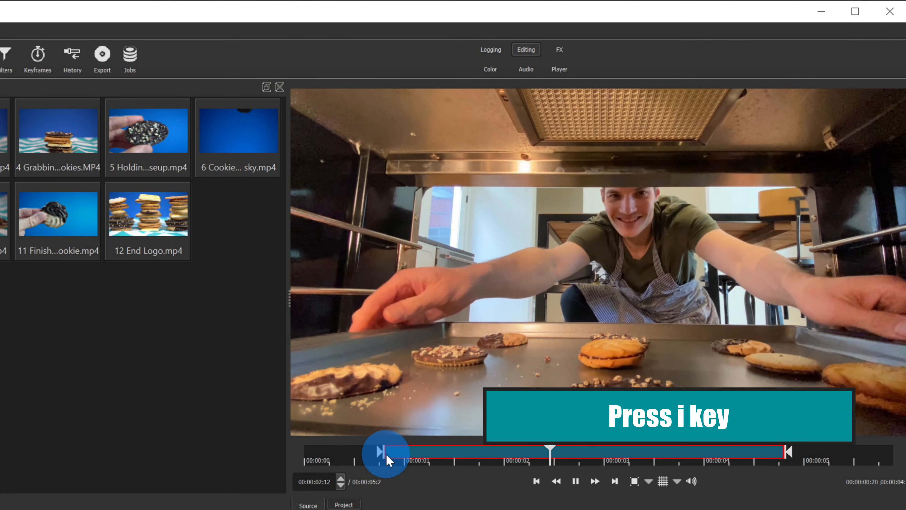
{"action": "key", "text": "space"}
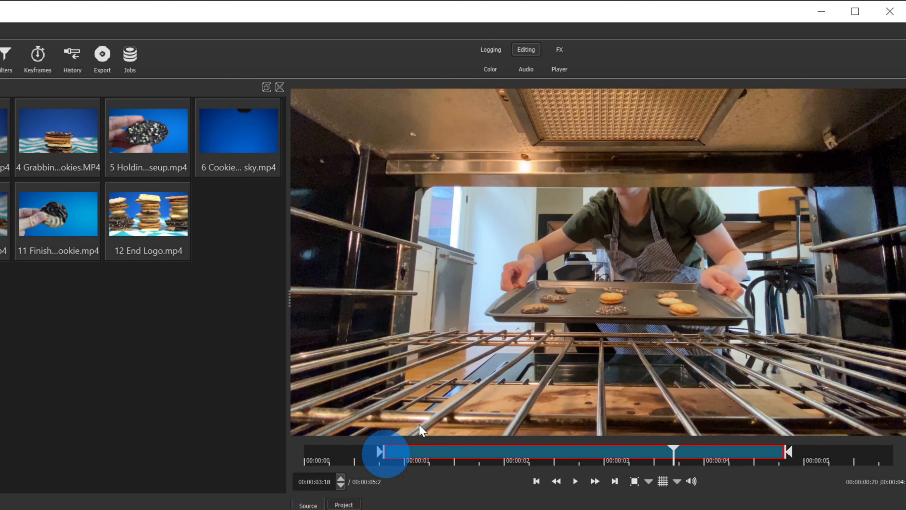
{"action": "key", "text": "o"}
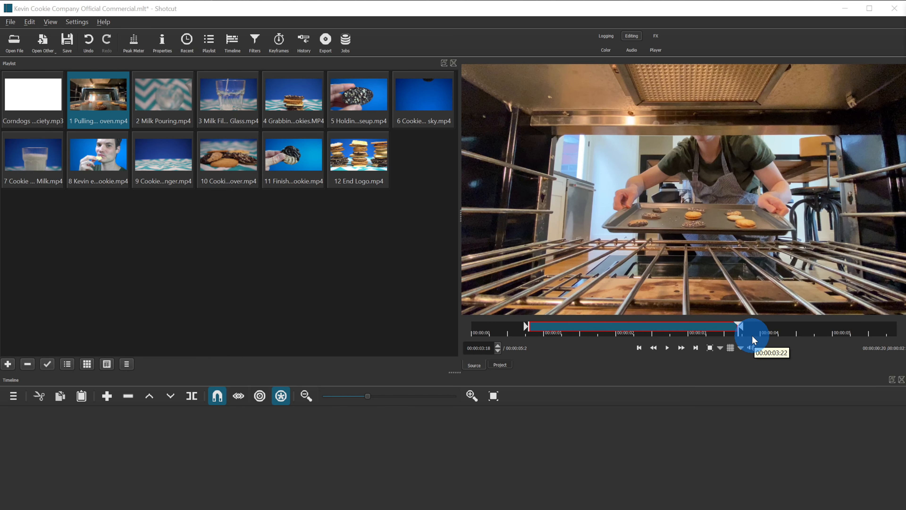
Step: Place the trimmed oven clip at the start of the empty timeline on video track V1
{"action": "left_click", "coordinate": [96, 93]}
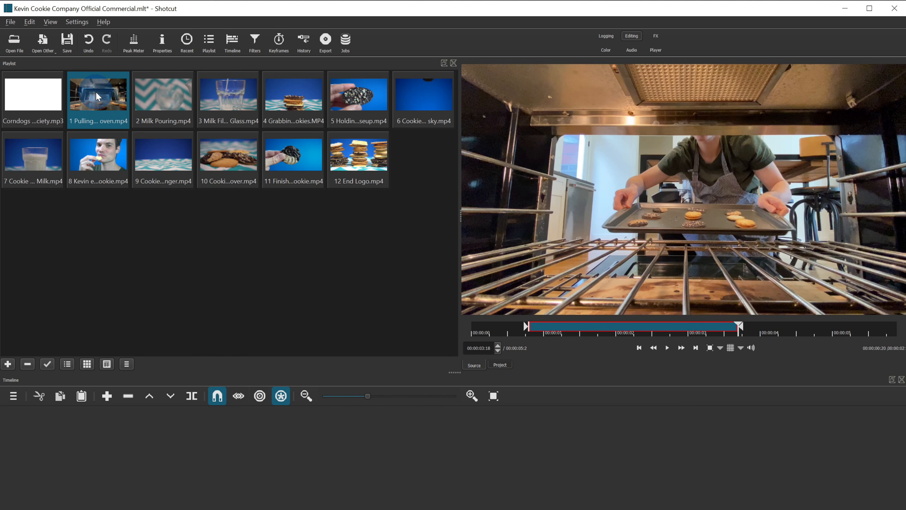
{"action": "left_click_drag", "start_coordinate": [96, 91], "coordinate": [97, 214]}
{"action": "left_click", "coordinate": [103, 397]}
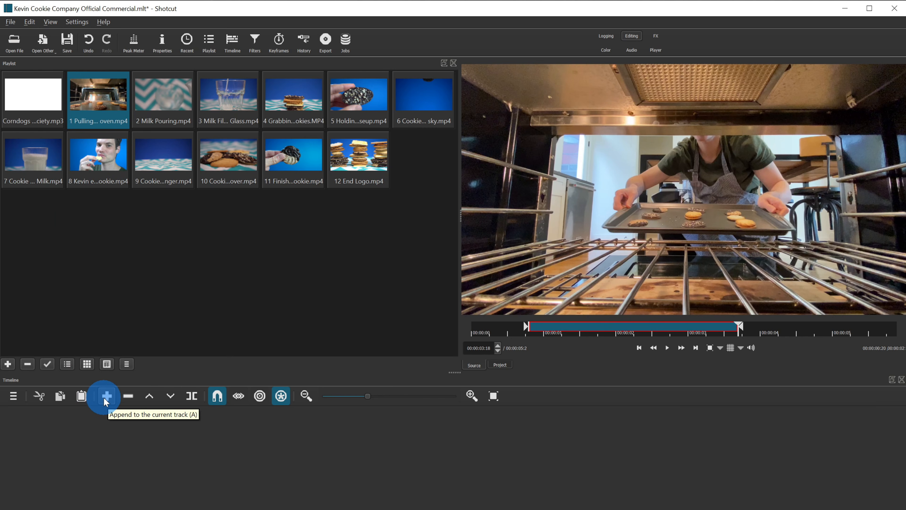
{"action": "left_click", "coordinate": [15, 420]}
{"action": "left_click", "coordinate": [40, 475]}
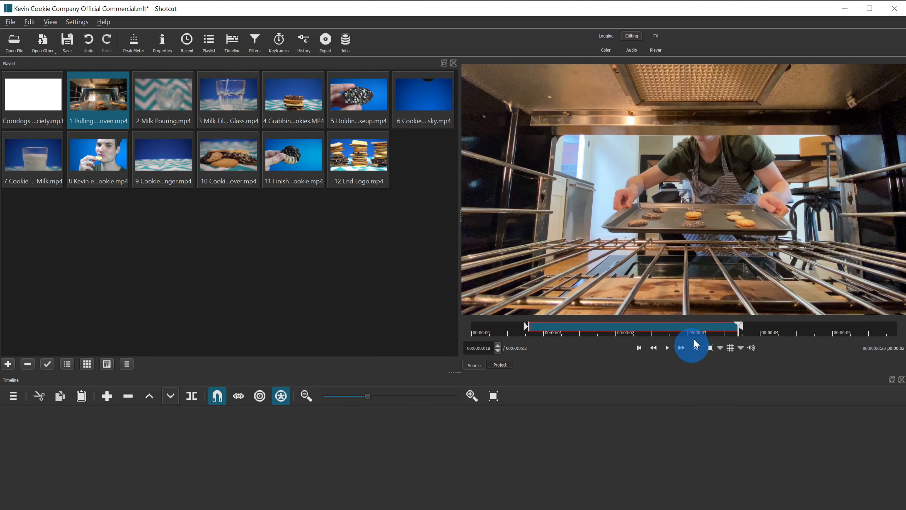
{"action": "key", "text": "b"}
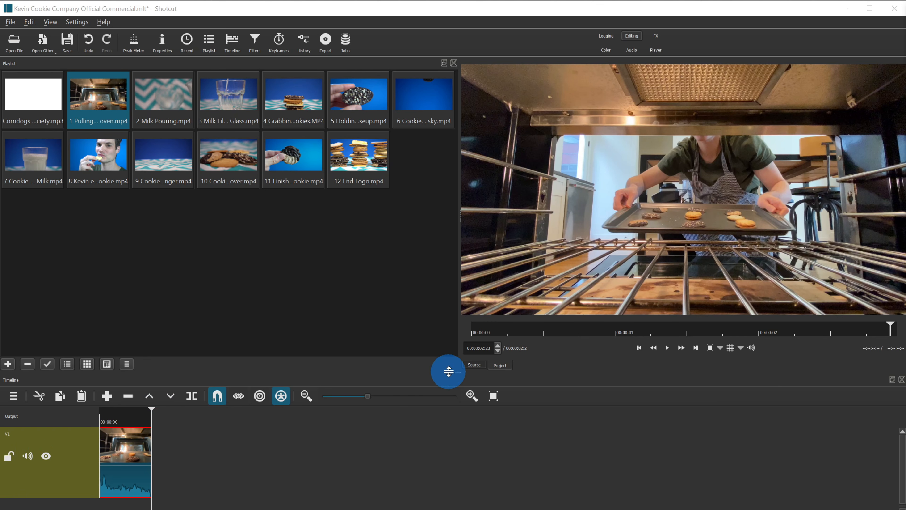
Step: Enlarge the timeline area and place 2 Milk Pouring.mp4 on track V1 at about 5.5 seconds, leaving a gap after the oven clip
{"action": "left_click_drag", "start_coordinate": [453, 372], "coordinate": [459, 295]}
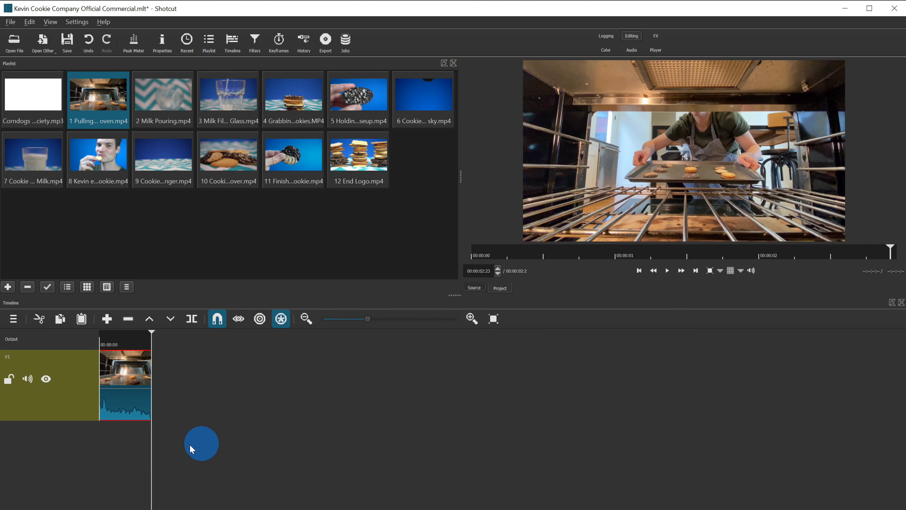
{"action": "right_click", "coordinate": [34, 453]}
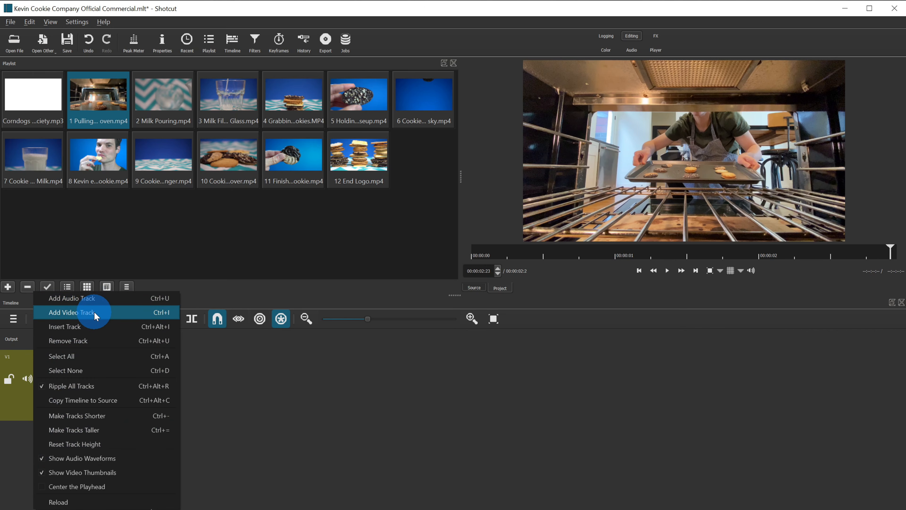
{"action": "left_click", "coordinate": [323, 383]}
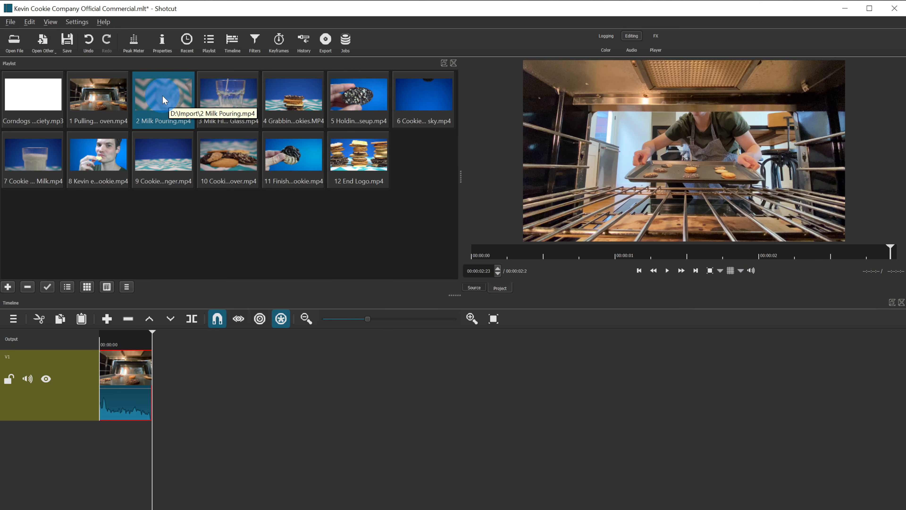
{"action": "left_click_drag", "start_coordinate": [162, 95], "coordinate": [199, 404]}
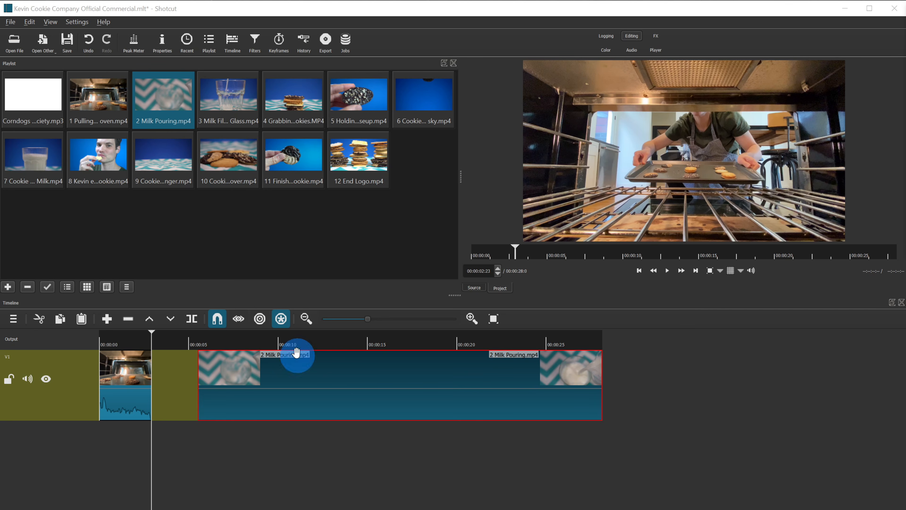
Step: Try zooming the timeline out and back in, and fit all of its clips into the available width
{"action": "left_click", "coordinate": [305, 318]}
{"action": "left_click", "coordinate": [305, 318]}
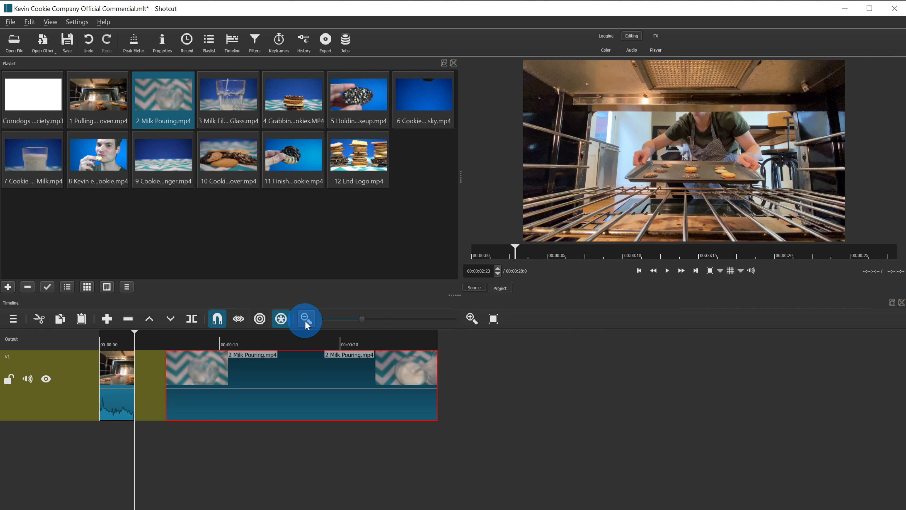
{"action": "left_click", "coordinate": [305, 318]}
{"action": "left_click", "coordinate": [305, 318]}
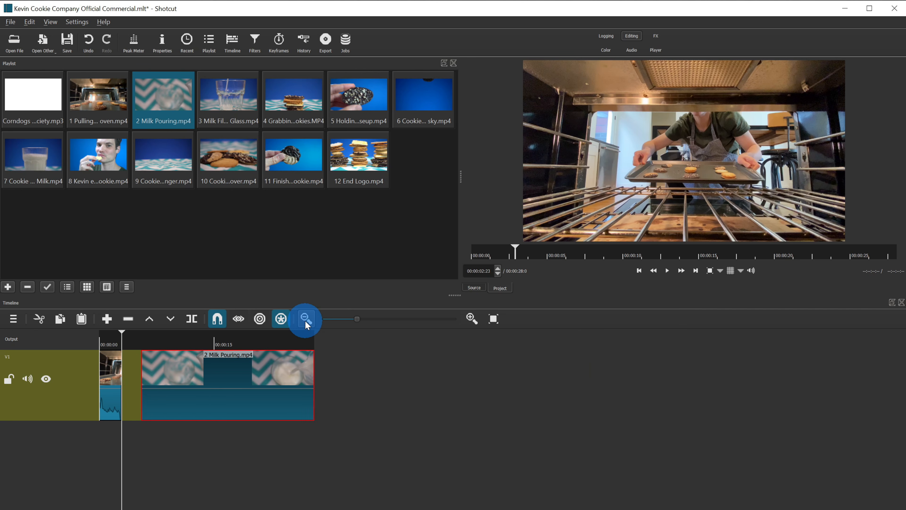
{"action": "left_click", "coordinate": [471, 318]}
{"action": "left_click", "coordinate": [471, 318]}
{"action": "left_click", "coordinate": [471, 317]}
{"action": "left_click", "coordinate": [471, 317]}
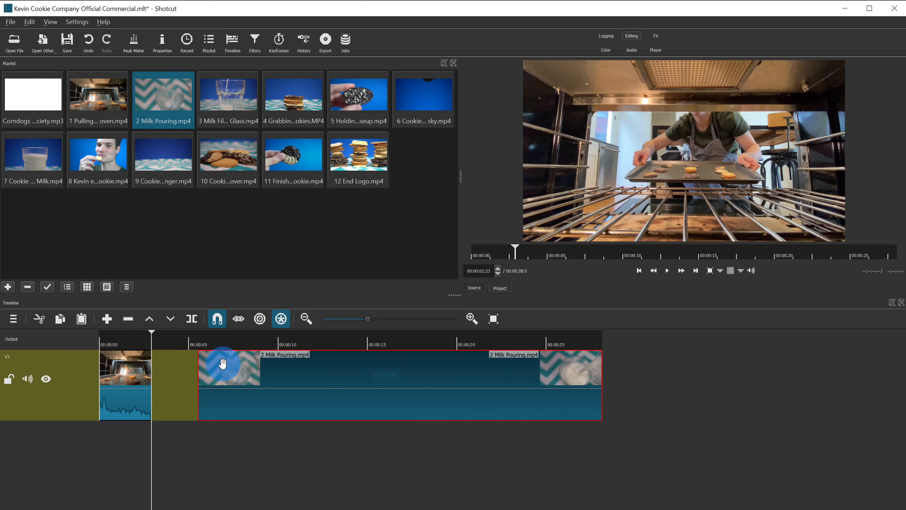
{"action": "left_click_drag", "start_coordinate": [147, 369], "coordinate": [151, 369]}
{"action": "left_click", "coordinate": [493, 318]}
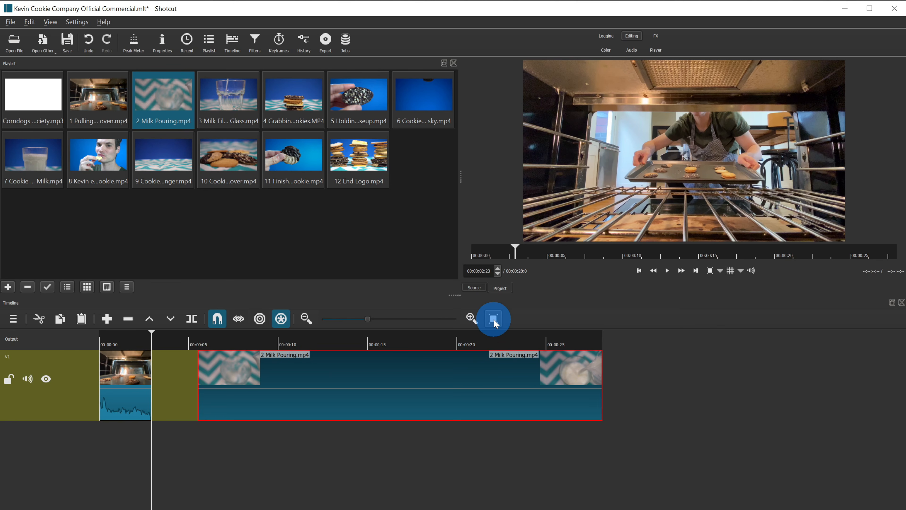
{"action": "left_click", "coordinate": [494, 321]}
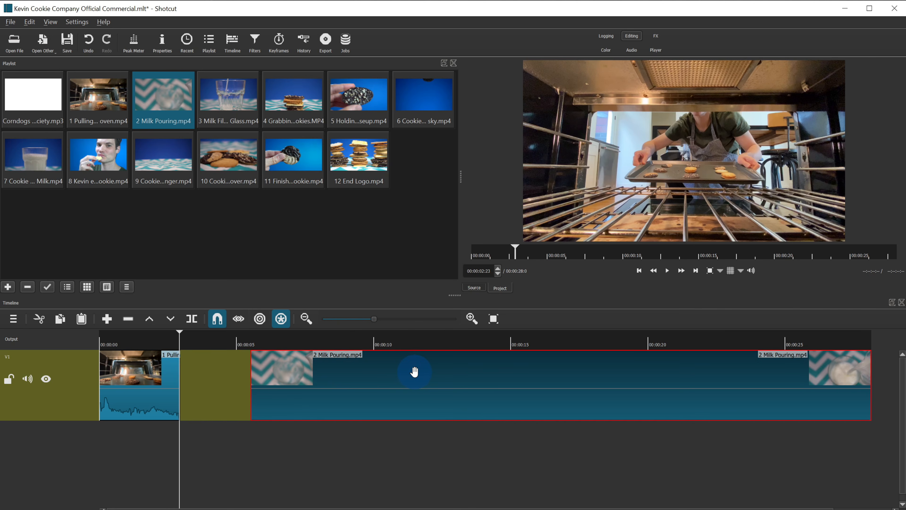
Step: Try moving the milk pouring clip along track V1 with timeline snapping turned on and off
{"action": "left_click_drag", "start_coordinate": [411, 371], "coordinate": [360, 373]}
{"action": "left_click", "coordinate": [212, 321]}
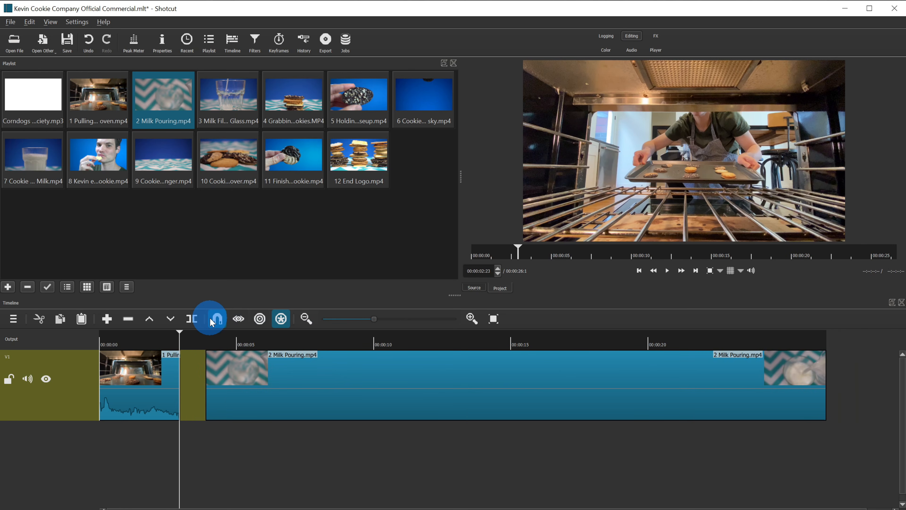
{"action": "left_click_drag", "start_coordinate": [344, 384], "coordinate": [367, 374]}
{"action": "left_click", "coordinate": [218, 318]}
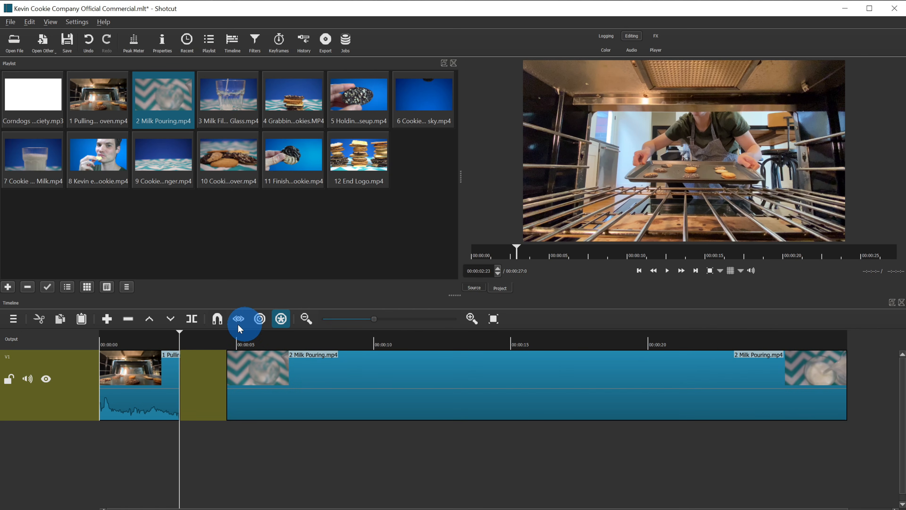
Step: Turn timeline snapping back on and snap the milk pouring clip to the end of the oven clip
{"action": "left_click", "coordinate": [217, 318]}
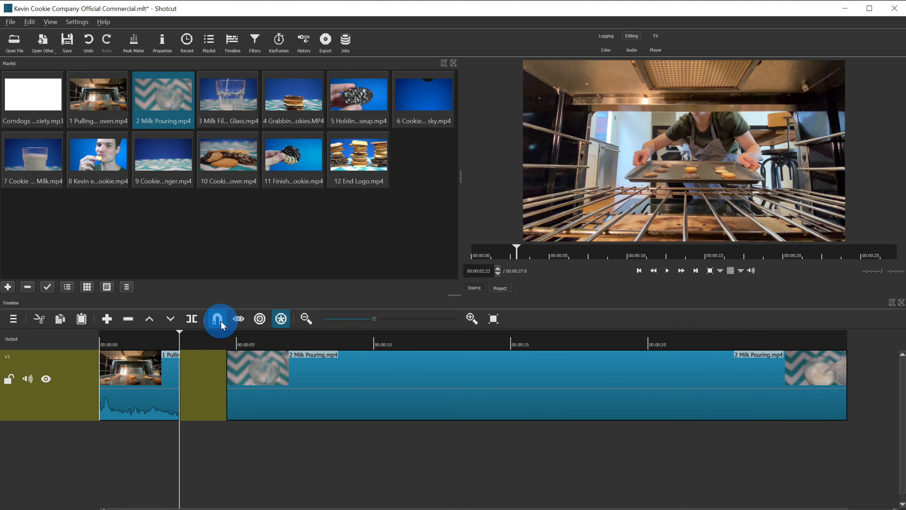
{"action": "left_click_drag", "start_coordinate": [386, 370], "coordinate": [323, 368]}
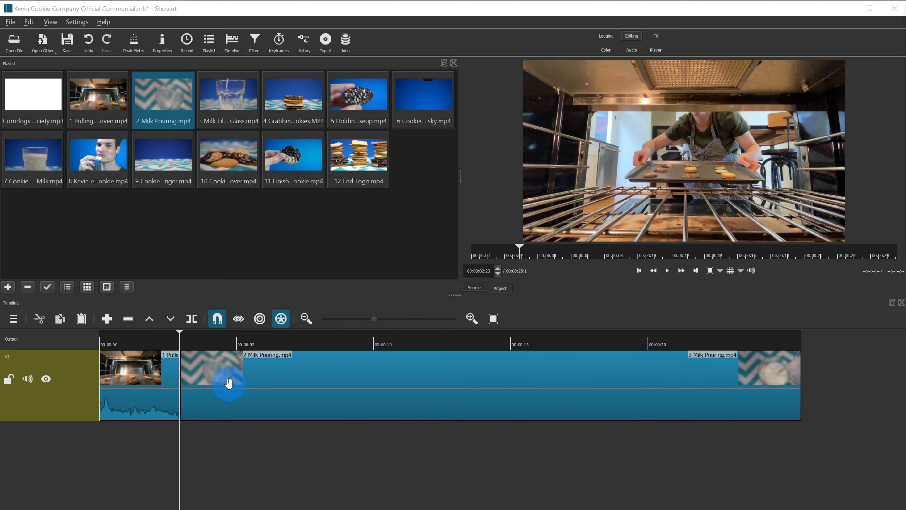
Step: Play the milk pouring clip on the timeline and trim its start to the playhead at 00:00:03:19
{"action": "left_click", "coordinate": [180, 337]}
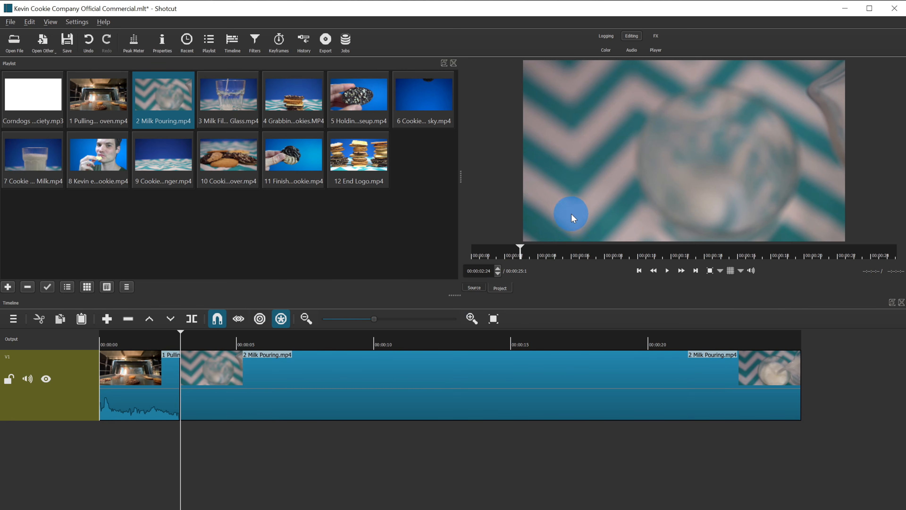
{"action": "key", "text": "space"}
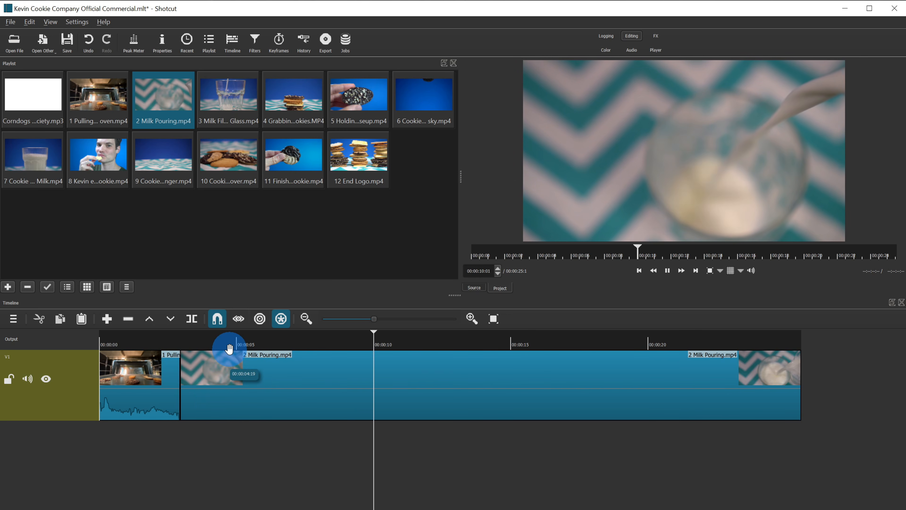
{"action": "key", "text": "space"}
{"action": "left_click_drag", "start_coordinate": [408, 332], "coordinate": [181, 336]}
{"action": "key", "text": "space"}
{"action": "key", "text": "space"}
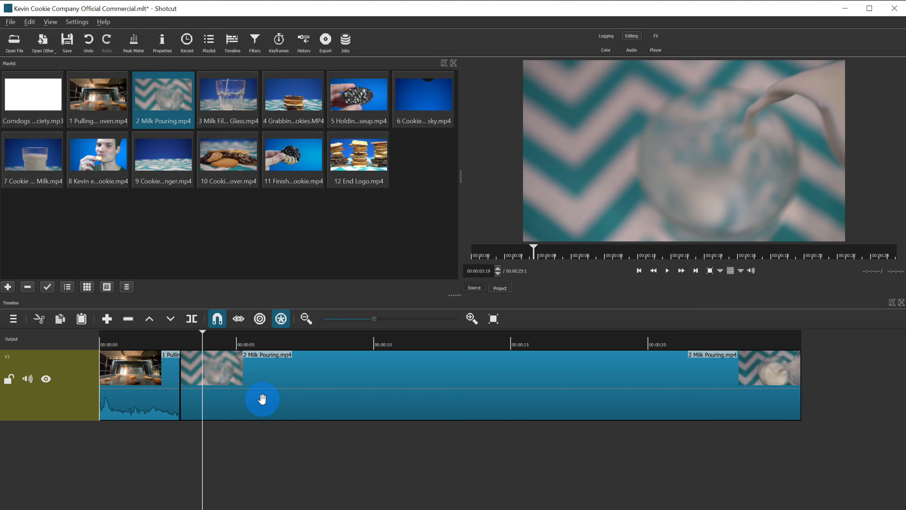
{"action": "key", "text": "i"}
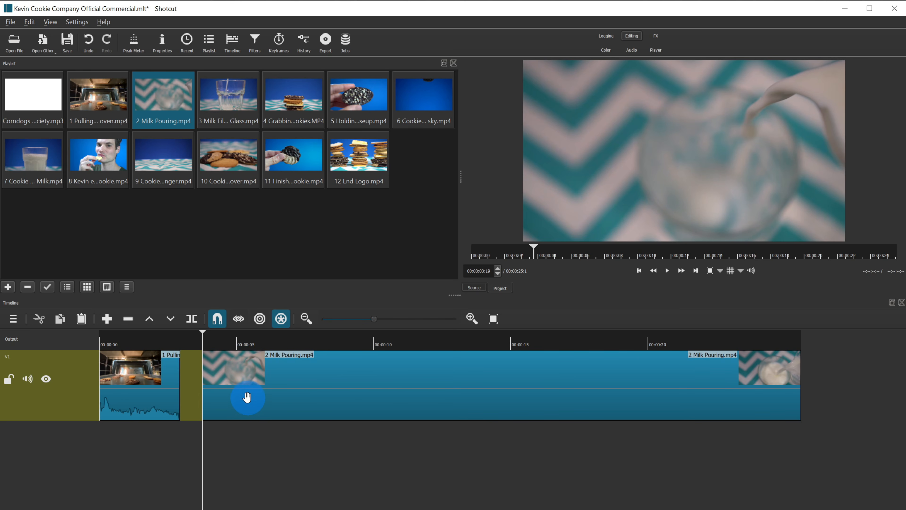
{"action": "left_click_drag", "start_coordinate": [203, 382], "coordinate": [219, 437]}
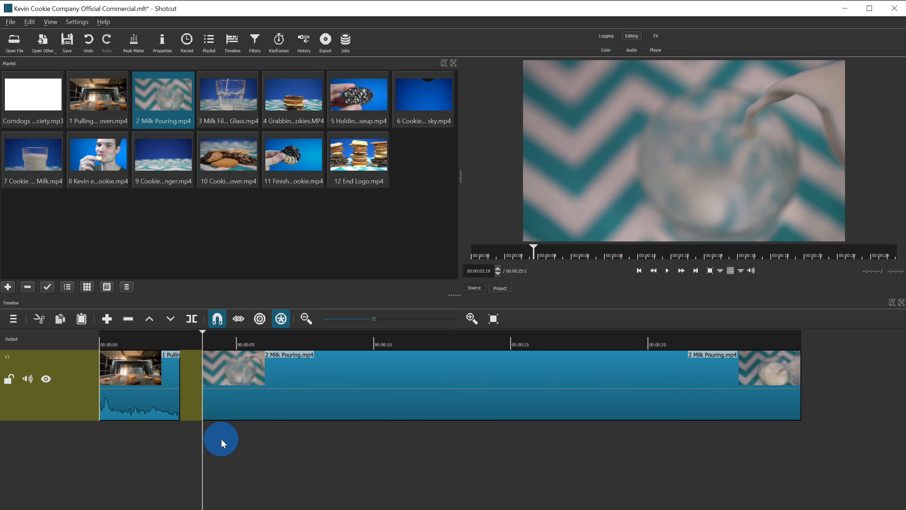
{"action": "left_click", "coordinate": [79, 24]}
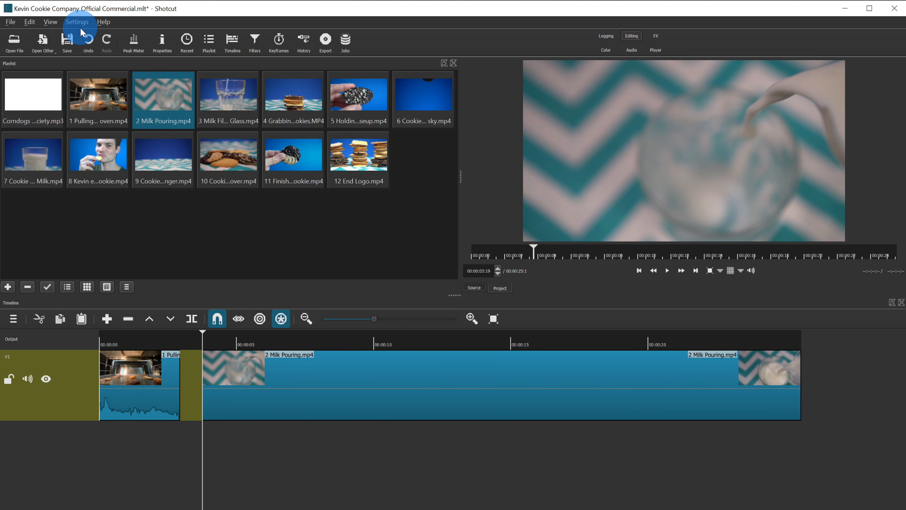
Step: Undo the last trim and ripple-trim the start of the milk pouring clip to the playhead at 00:00:03:19
{"action": "left_click", "coordinate": [94, 50]}
{"action": "left_click", "coordinate": [205, 364]}
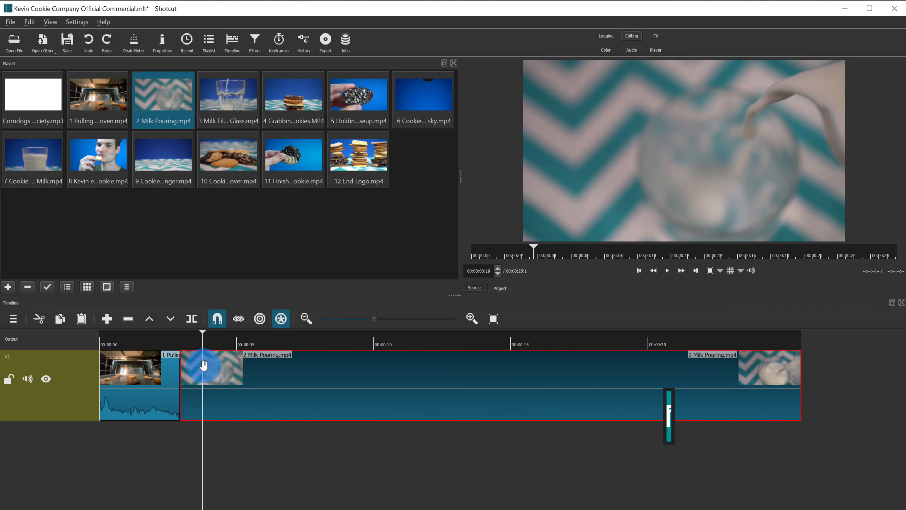
{"action": "key", "text": "shift+i"}
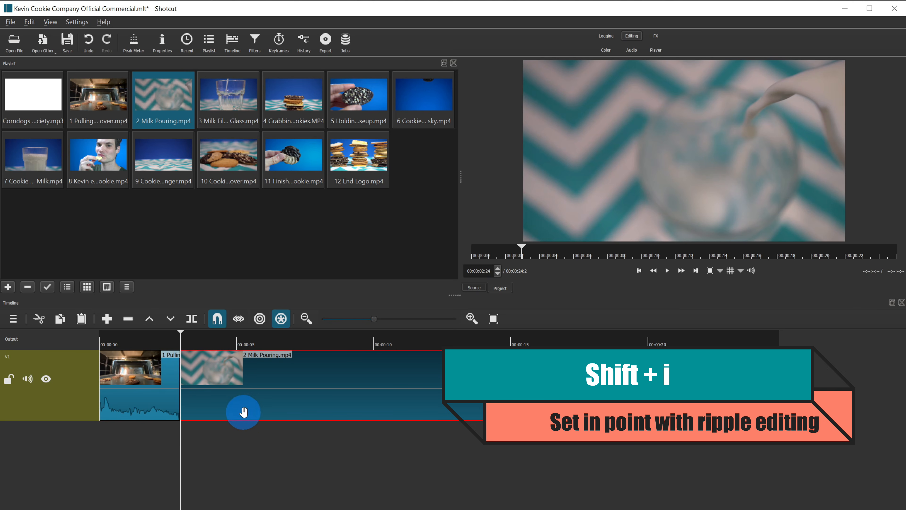
Step: Play the shortened milk pouring clip and ripple-trim its end to the playhead at 00:00:05:03, undoing a non-ripple trim first
{"action": "key", "text": "space"}
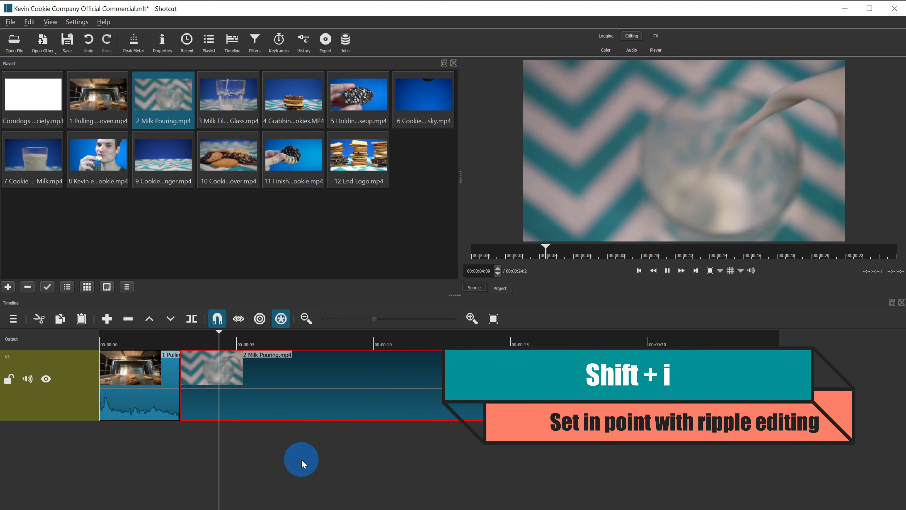
{"action": "key", "text": "space"}
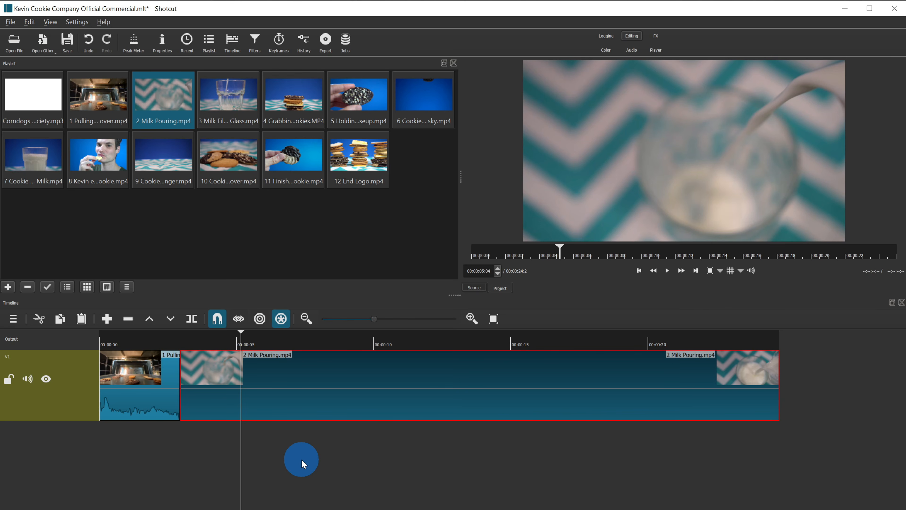
{"action": "key", "text": "bracketright"}
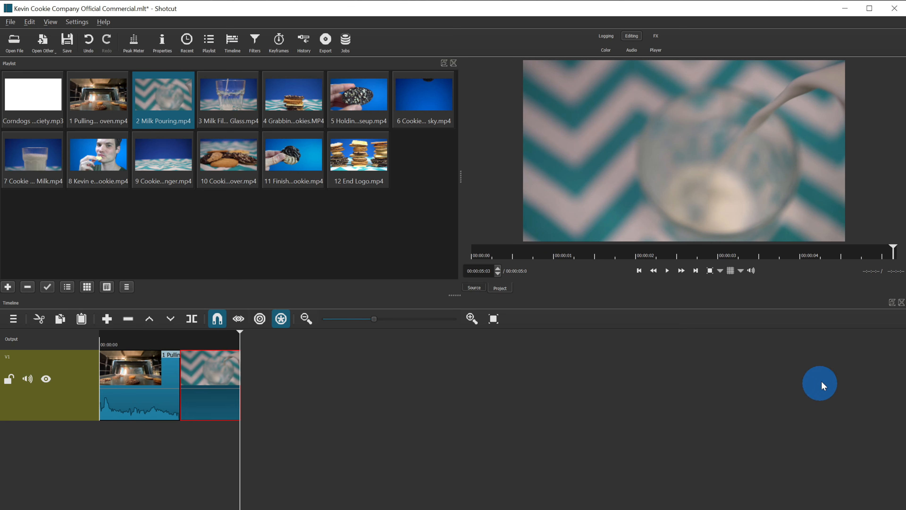
{"action": "key", "text": "ctrl+z"}
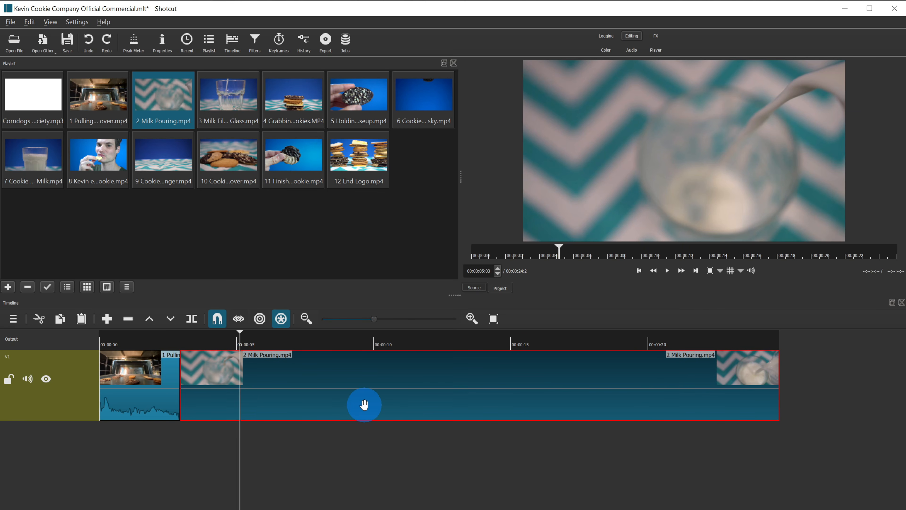
{"action": "key", "text": "shift+o"}
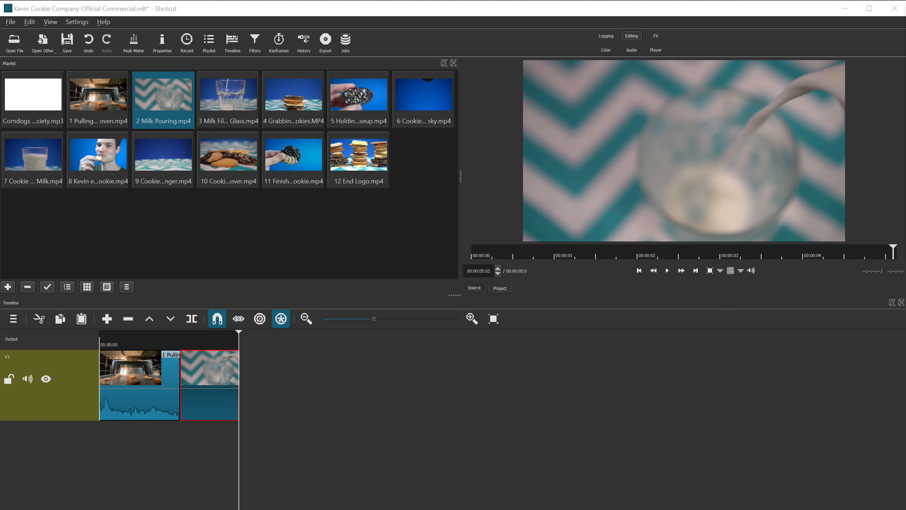
{"action": "left_click", "coordinate": [516, 376]}
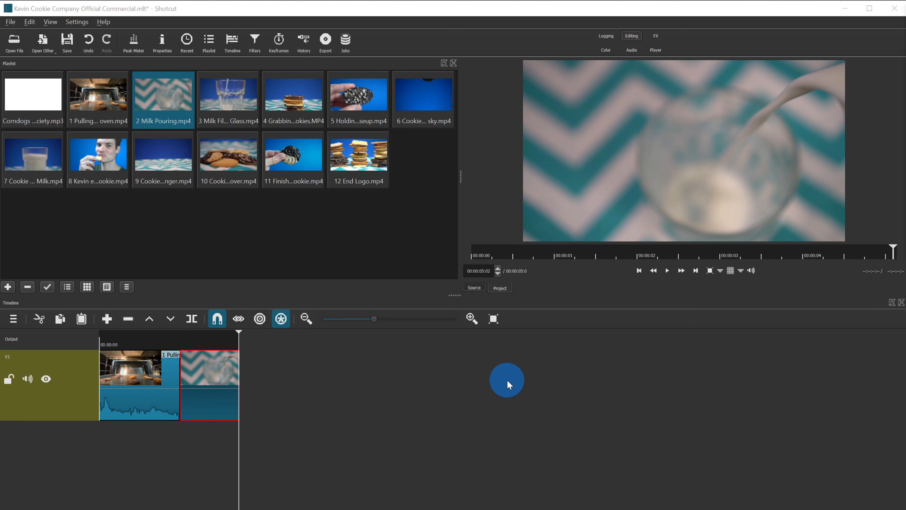
Step: Try splitting the milk pouring clip at the playhead at 00:00:04:02, and undo the split
{"action": "left_click", "coordinate": [212, 339]}
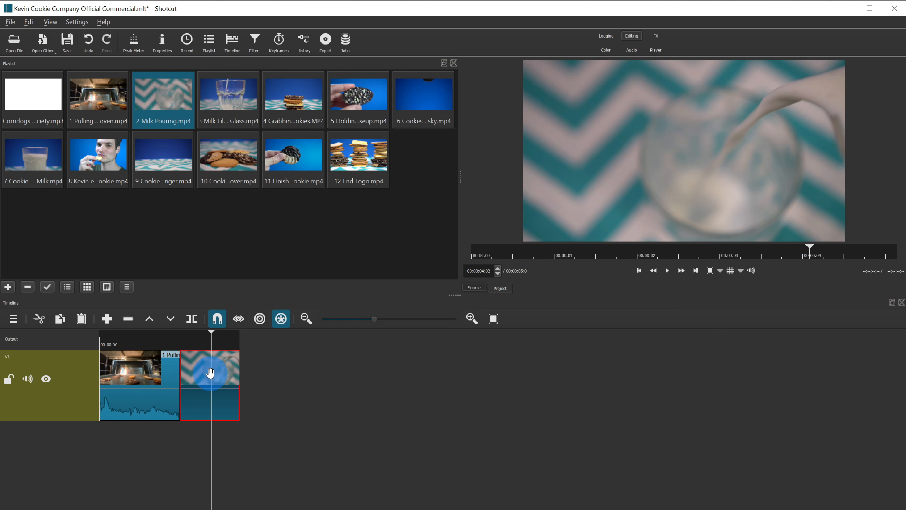
{"action": "key", "text": "s"}
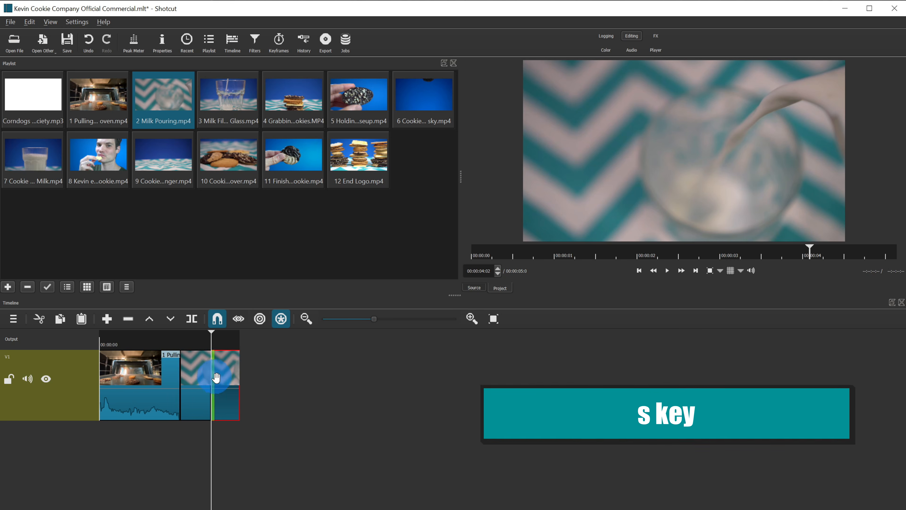
{"action": "mouse_move", "coordinate": [210, 332]}
{"action": "left_mouse_down"}
{"action": "mouse_move", "coordinate": [225, 333]}
{"action": "mouse_move", "coordinate": [212, 331]}
{"action": "left_mouse_up"}
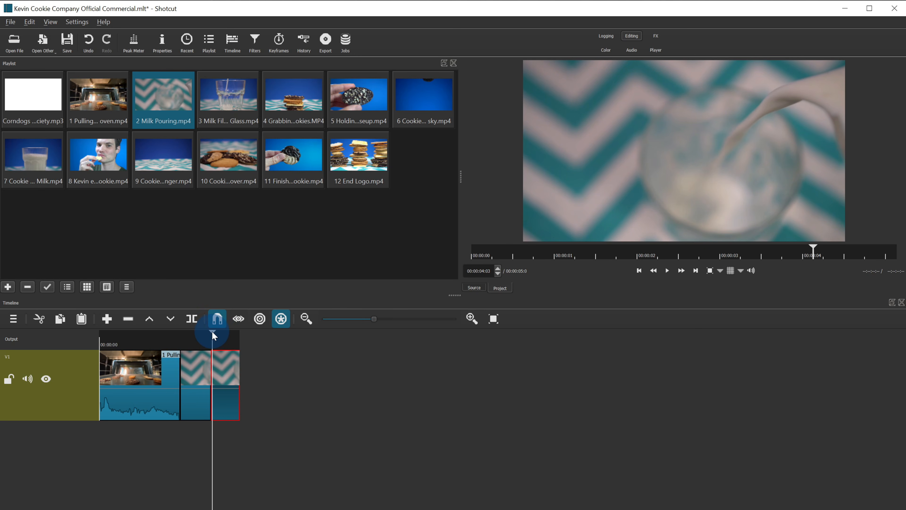
{"action": "key", "text": "ctrl+z"}
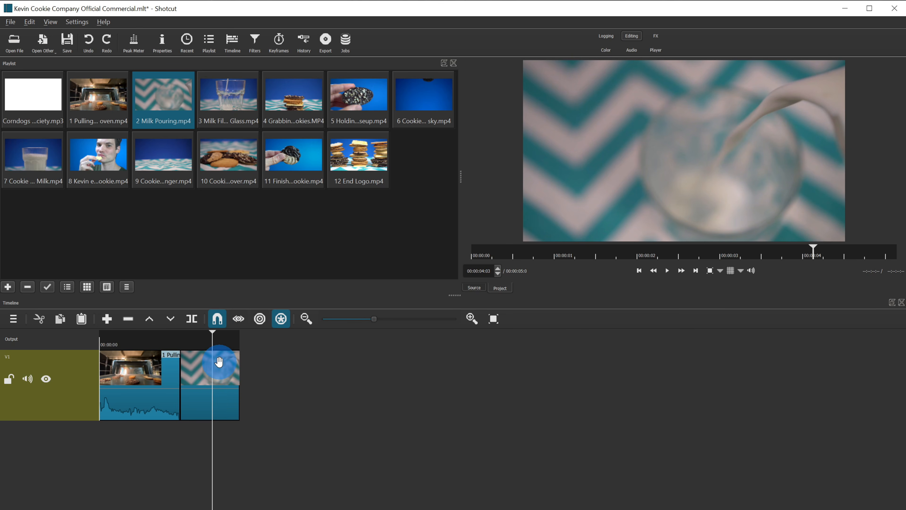
Step: Split the milk pouring clip at 00:00:04:03 and try removing its second part with Delete and with ripple delete, undoing the removals
{"action": "key", "text": "s"}
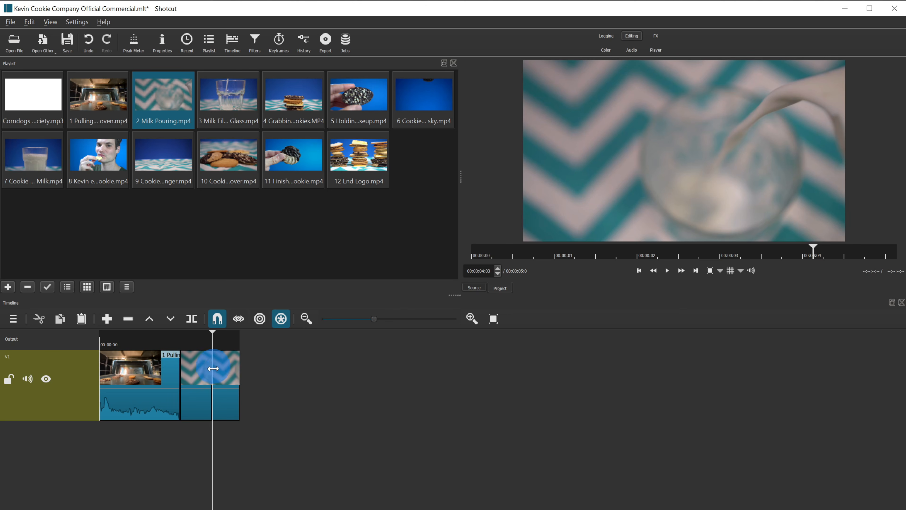
{"action": "left_click_drag", "start_coordinate": [211, 329], "coordinate": [239, 332]}
{"action": "left_click", "coordinate": [225, 366]}
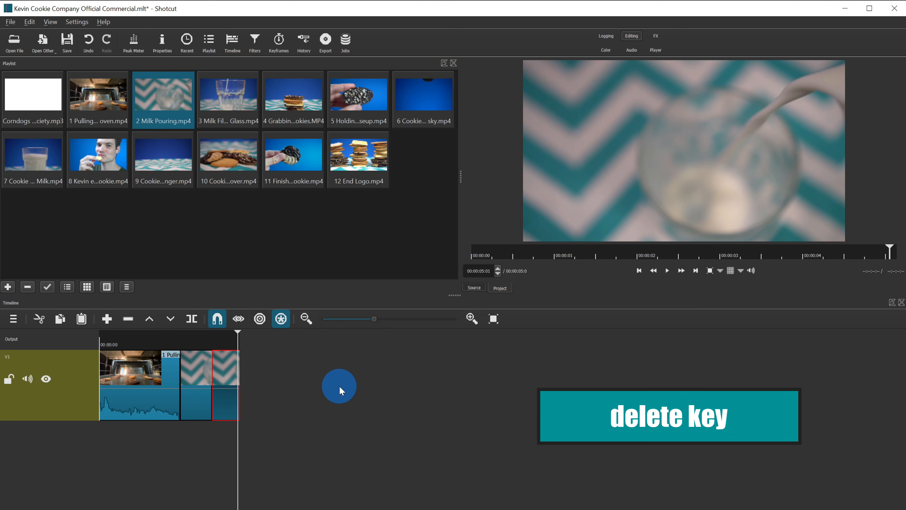
{"action": "key", "text": "Delete"}
{"action": "key", "text": "ctrl+z"}
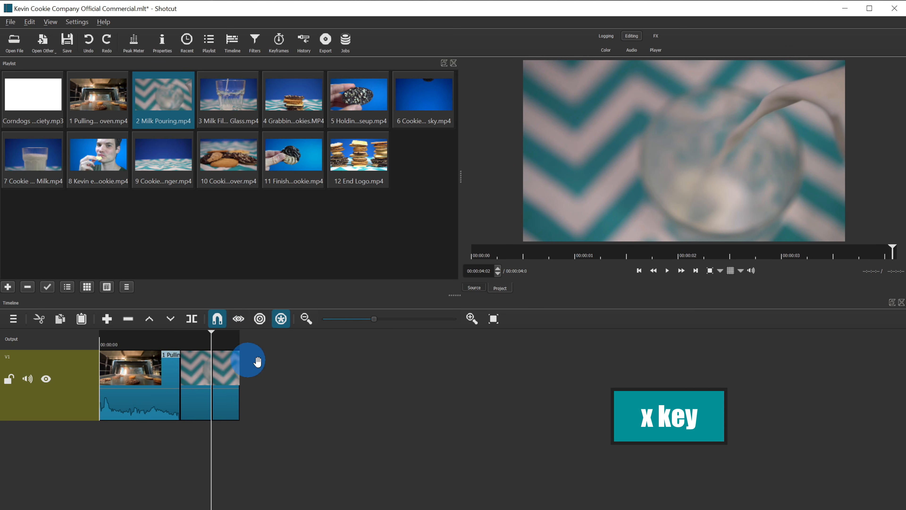
{"action": "key", "text": "x"}
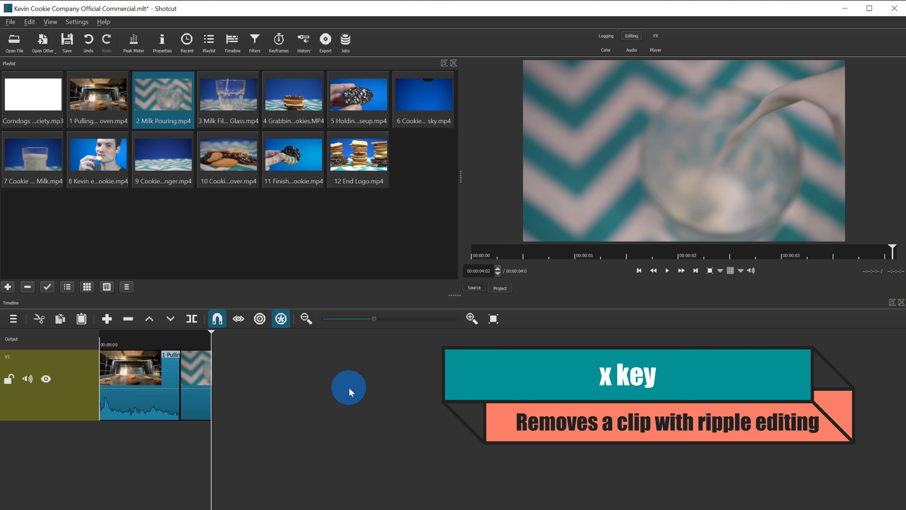
{"action": "key", "text": "ctrl+z"}
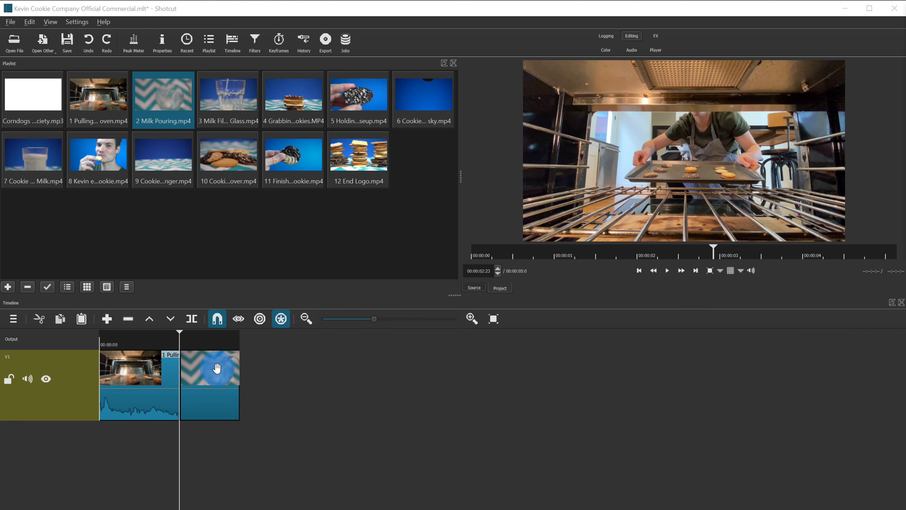
Step: Try overlapping the milk pouring clip with the end of the oven clip to create a transition, and play it
{"action": "left_click", "coordinate": [162, 339]}
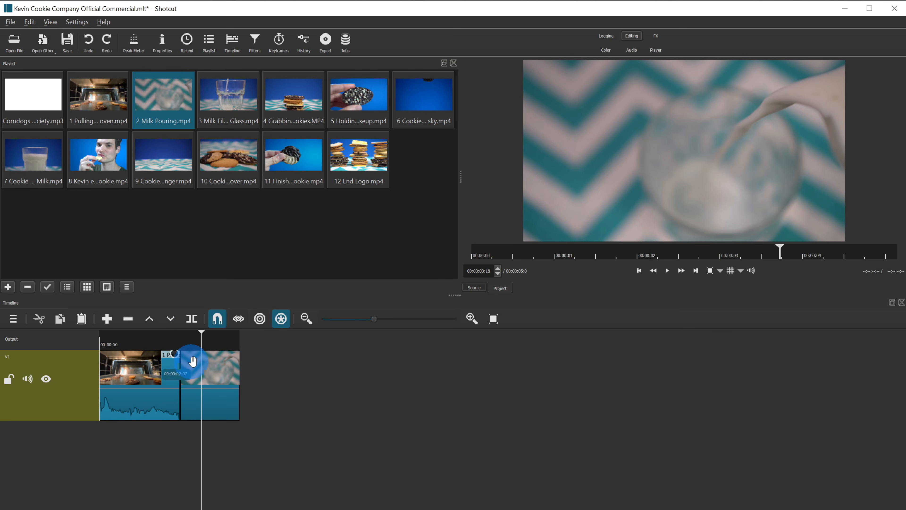
{"action": "left_click", "coordinate": [213, 366]}
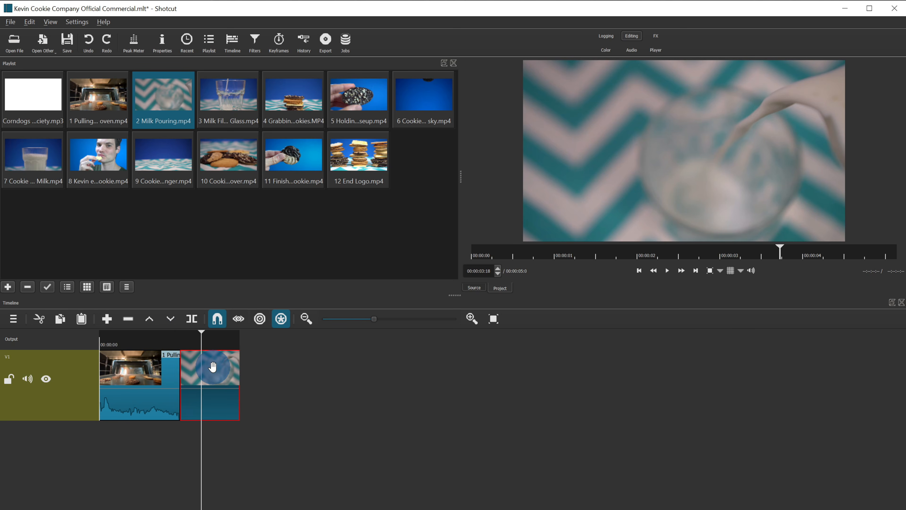
{"action": "left_click_drag", "start_coordinate": [212, 366], "coordinate": [188, 367]}
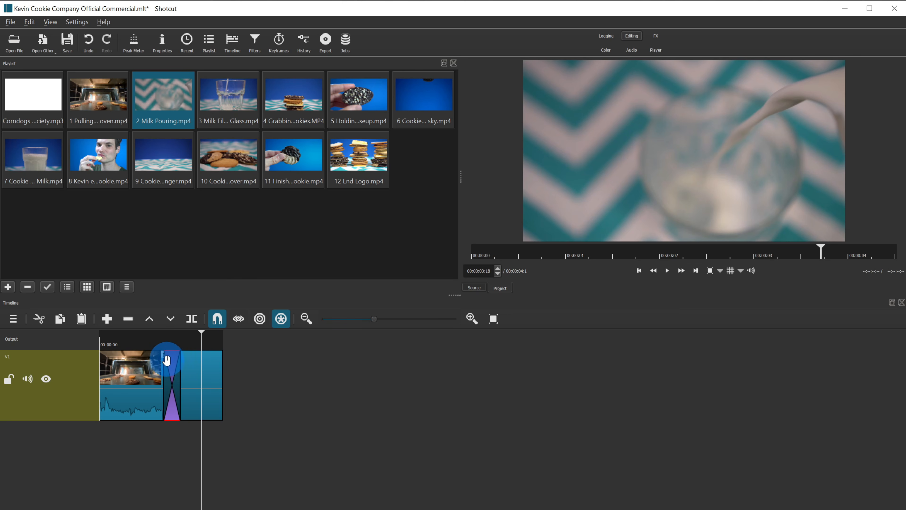
{"action": "left_click", "coordinate": [173, 389]}
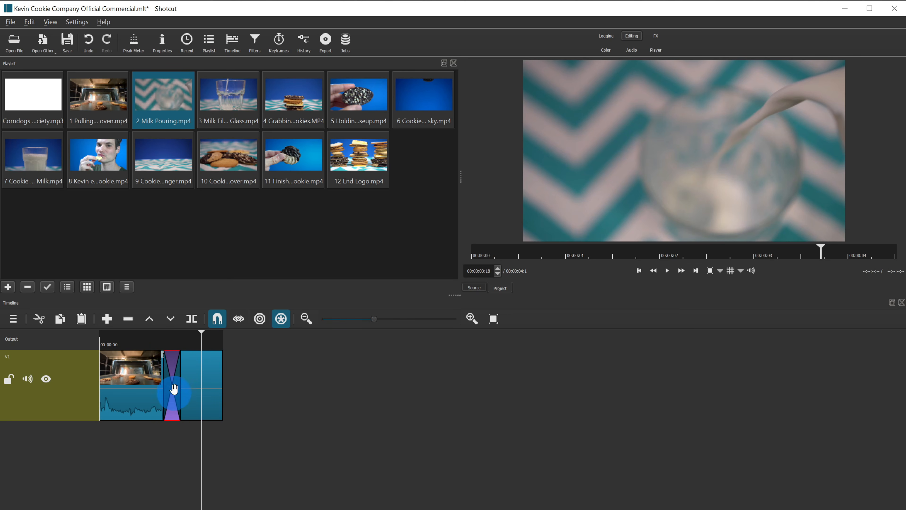
{"action": "left_click", "coordinate": [152, 339]}
{"action": "key", "text": "space"}
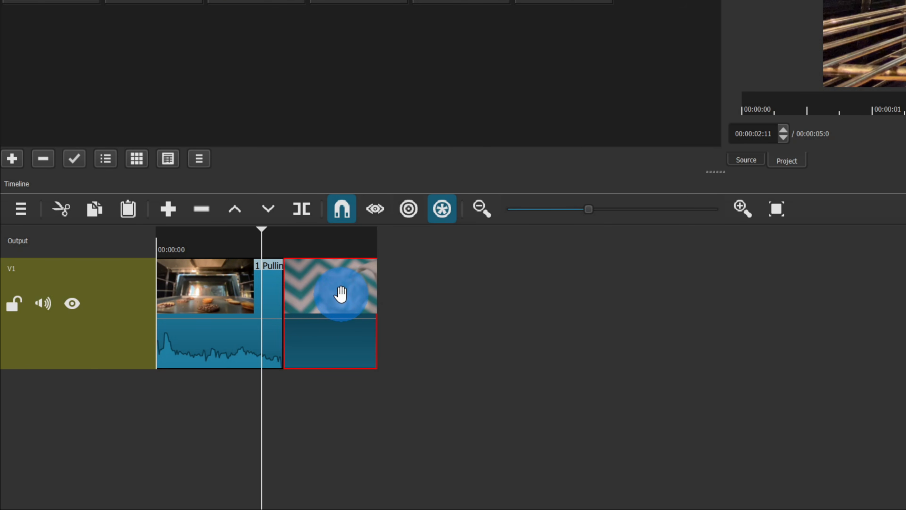
Step: Try moving the milk pouring clip to the start of track V1 with ripple trim and drop off, and undo the move
{"action": "left_click_drag", "start_coordinate": [340, 285], "coordinate": [200, 300]}
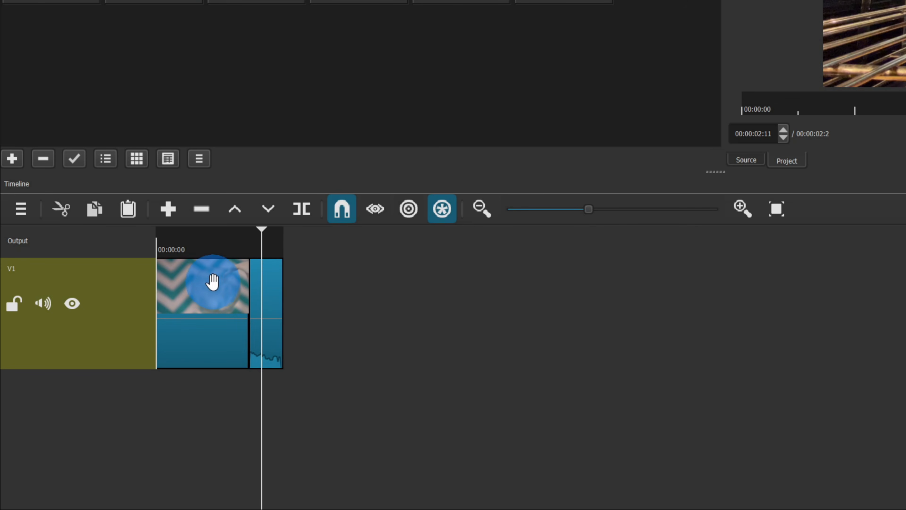
{"action": "left_click_drag", "start_coordinate": [231, 239], "coordinate": [233, 239]}
{"action": "key", "text": "space"}
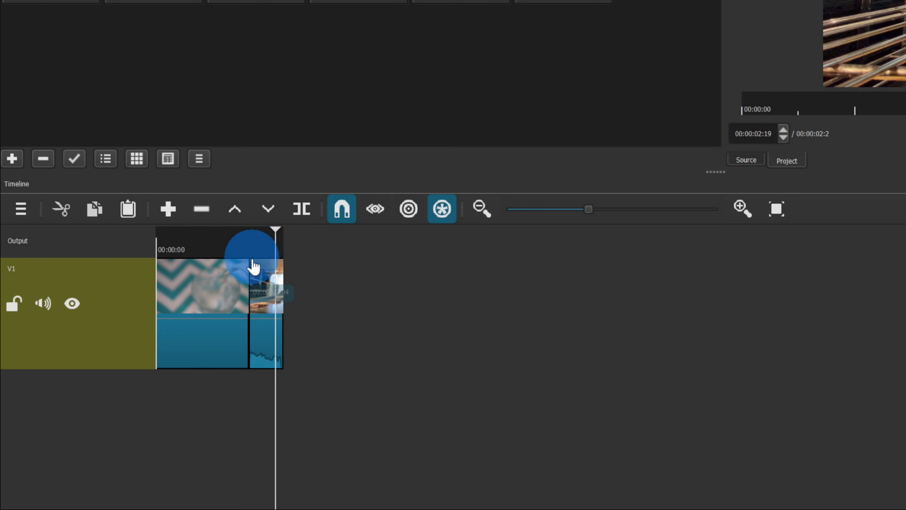
{"action": "left_click_drag", "start_coordinate": [260, 273], "coordinate": [214, 259]}
{"action": "left_click", "coordinate": [362, 306]}
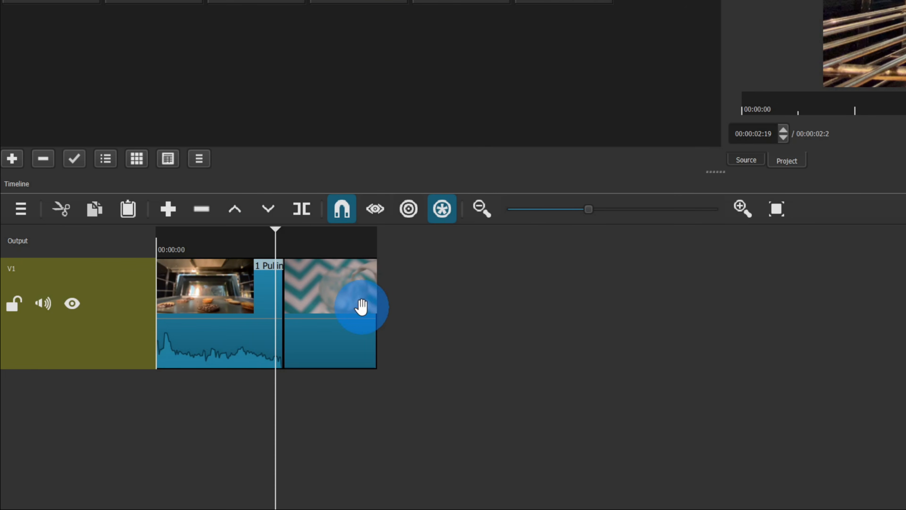
Step: Turn on Ripple trim and drop, and try moving the milk pouring clip ahead of the oven clip and back behind it
{"action": "left_click", "coordinate": [412, 210]}
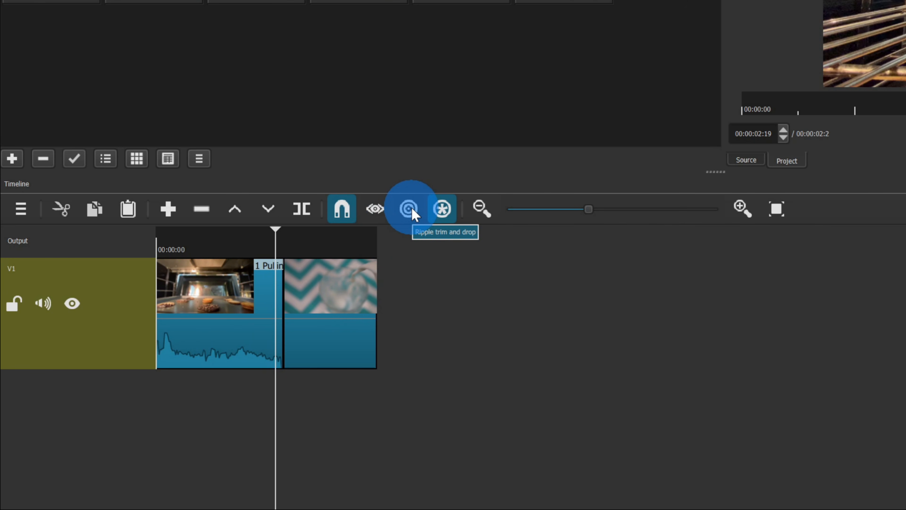
{"action": "left_click", "coordinate": [410, 210]}
{"action": "left_click", "coordinate": [343, 284]}
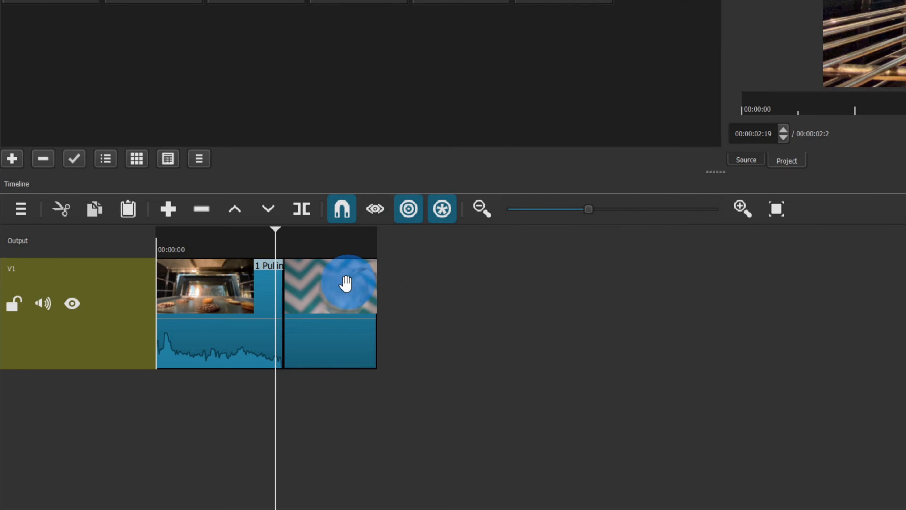
{"action": "left_click", "coordinate": [339, 284]}
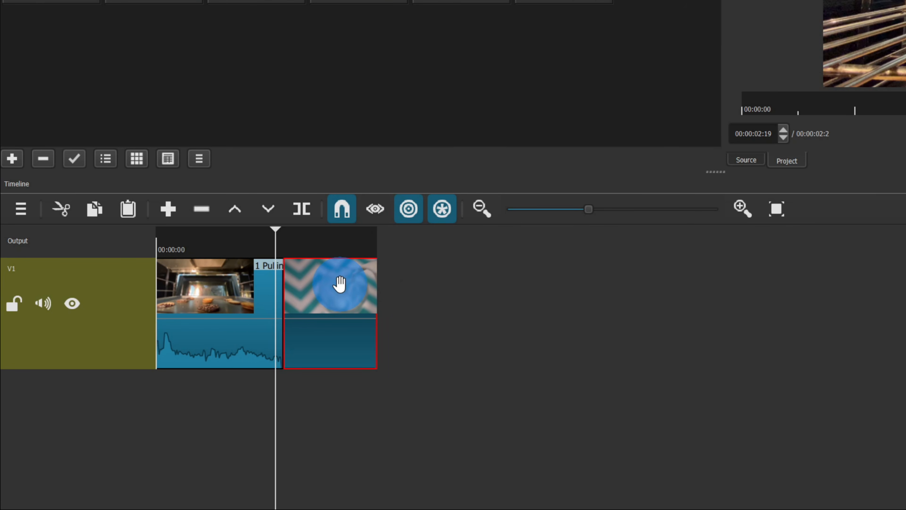
{"action": "left_click_drag", "start_coordinate": [339, 284], "coordinate": [196, 291]}
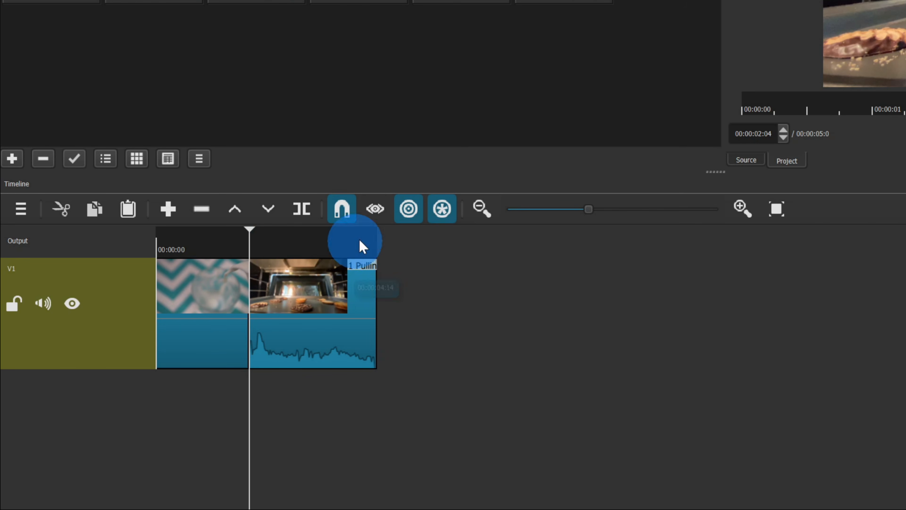
{"action": "left_click", "coordinate": [409, 210]}
{"action": "left_click_drag", "start_coordinate": [213, 274], "coordinate": [474, 296]}
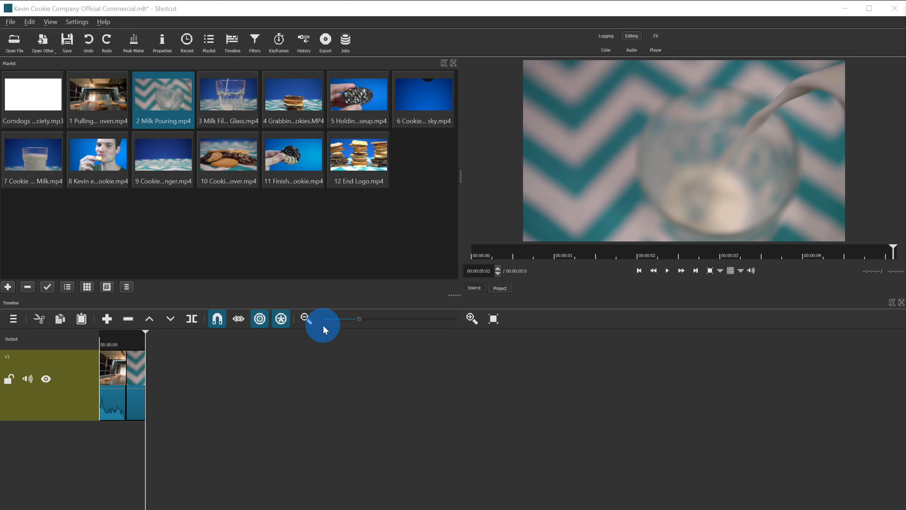
Step: Insert playlist clips 3 Milk Filling Glass through 12 End Logo on track V1 directly after the milk pouring clip
{"action": "left_click", "coordinate": [228, 100]}
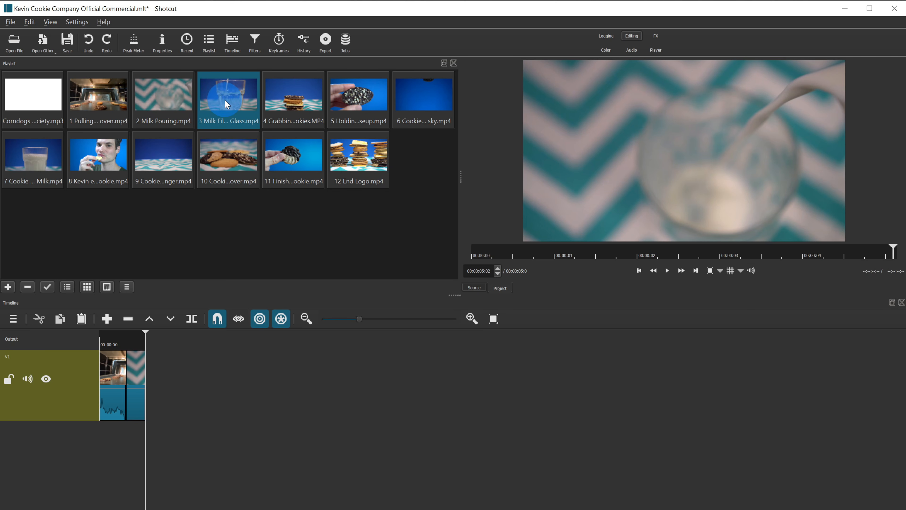
{"action": "left_click", "coordinate": [367, 156], "text": "shift"}
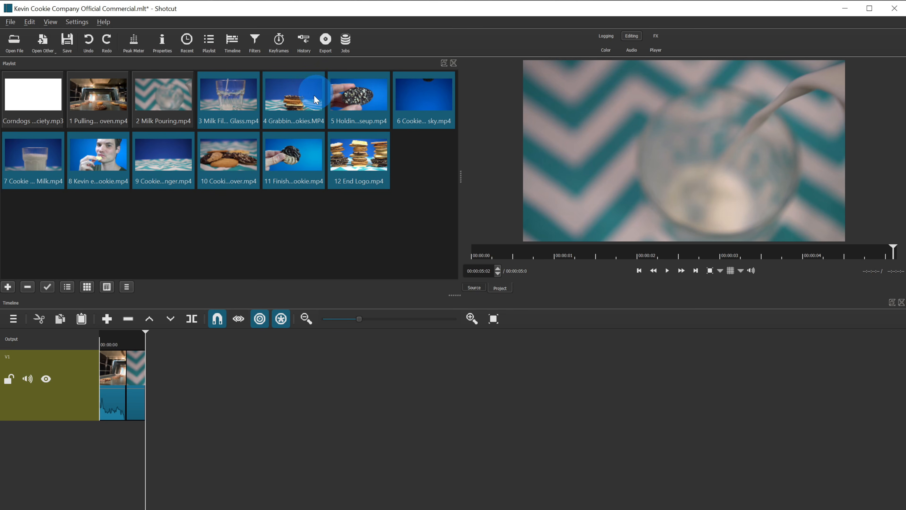
{"action": "left_click_drag", "start_coordinate": [220, 95], "coordinate": [151, 416]}
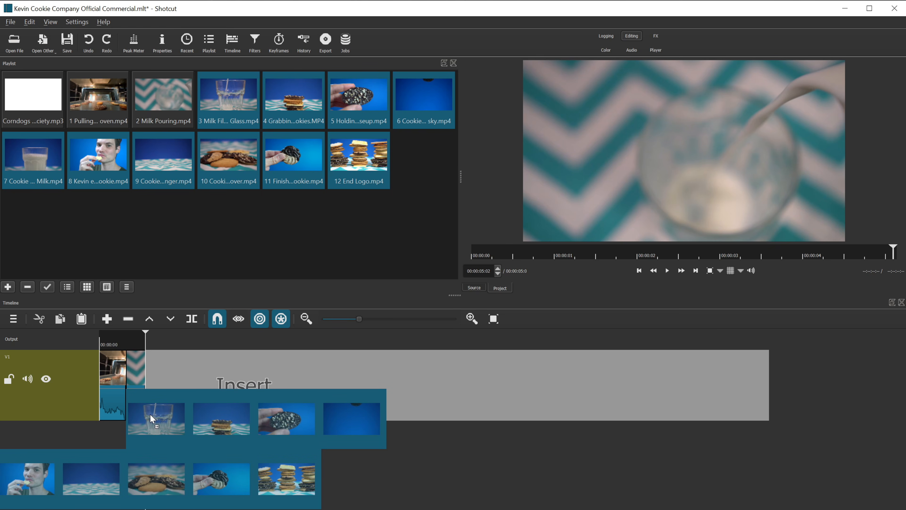
{"action": "left_click_drag", "start_coordinate": [151, 416], "coordinate": [150, 414]}
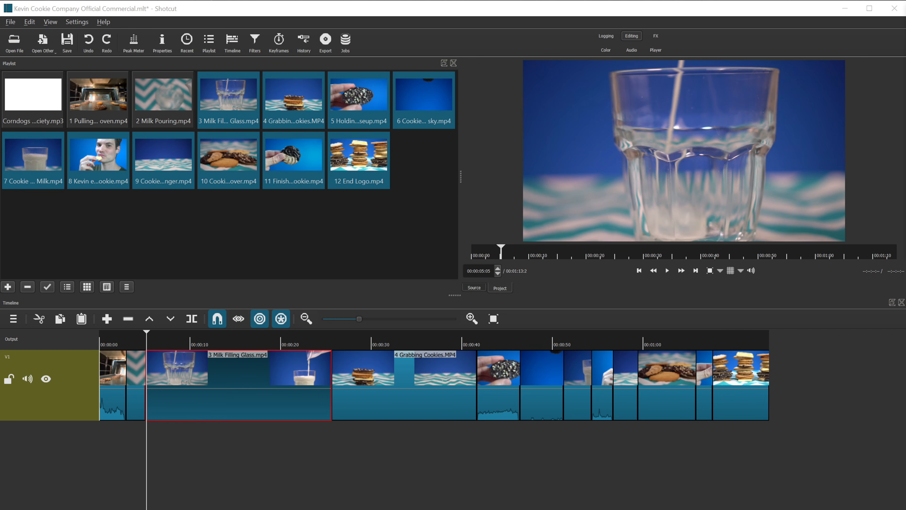
Step: Play the 3 Milk Filling Glass clip and ripple-trim its start to the frame at 00:00:14:04
{"action": "left_click", "coordinate": [147, 341]}
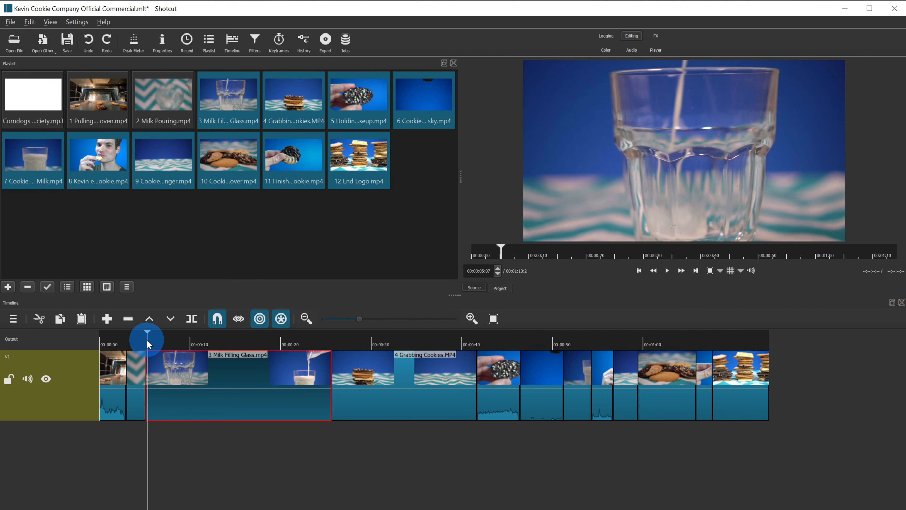
{"action": "key", "text": "space"}
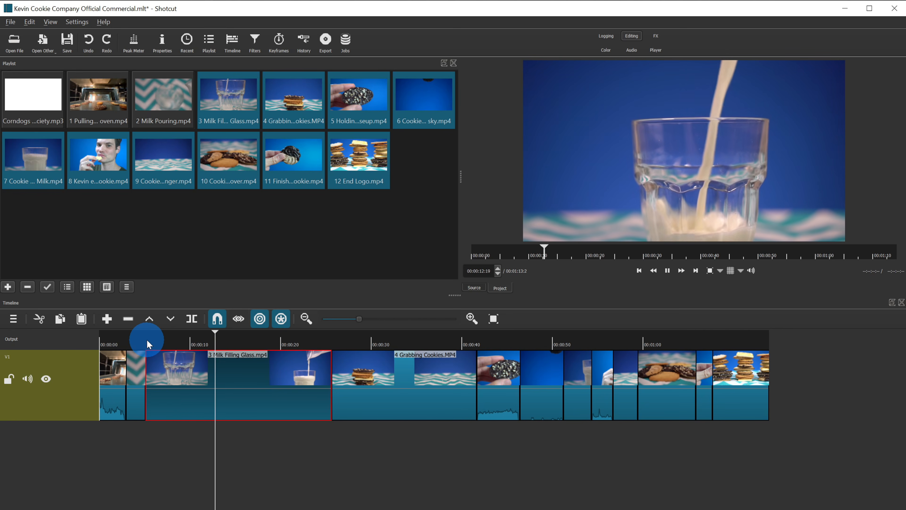
{"action": "key", "text": "space"}
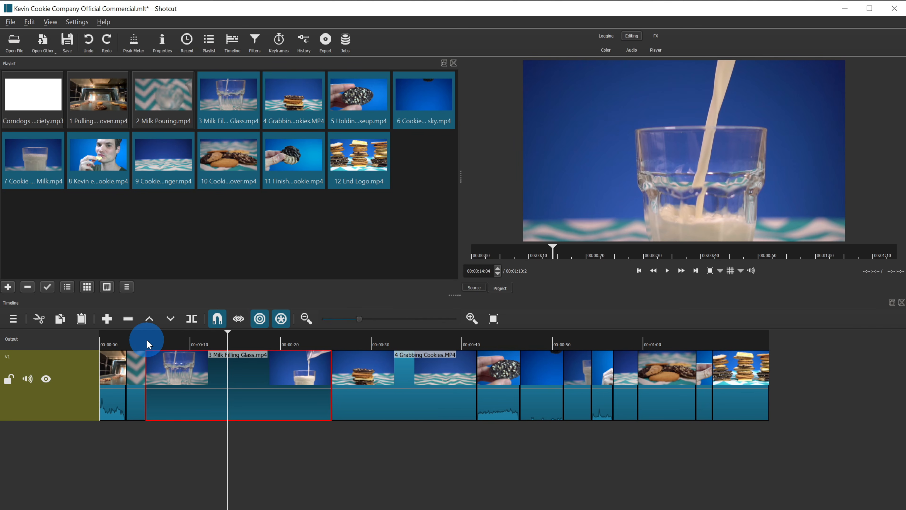
{"action": "key", "text": "i"}
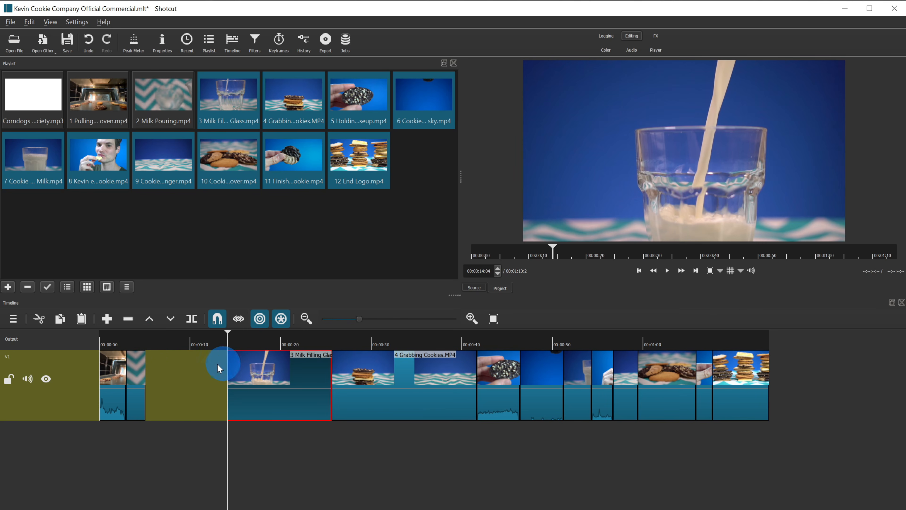
{"action": "key", "text": "ctrl+z"}
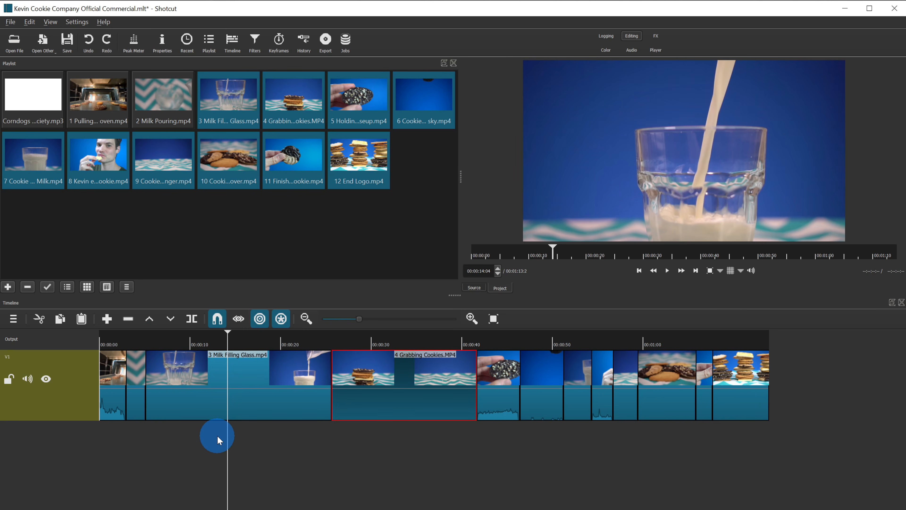
{"action": "key", "text": "i"}
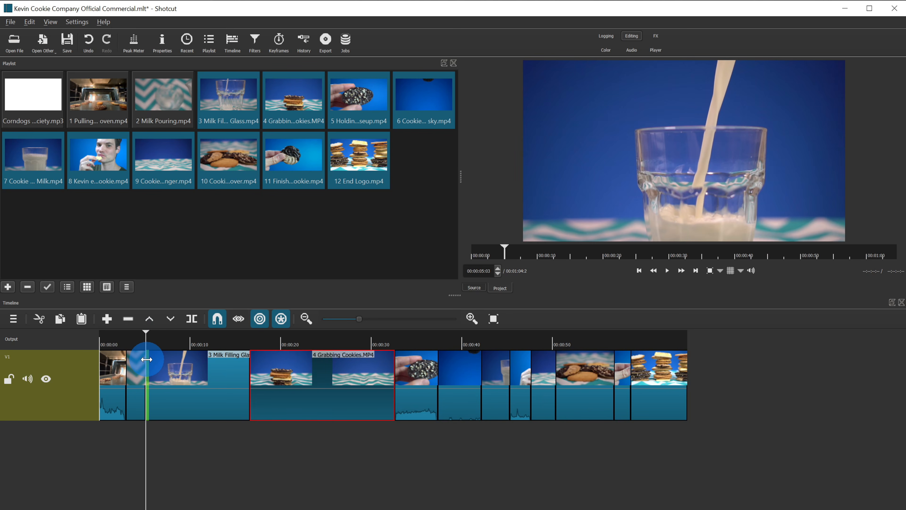
{"action": "left_click_drag", "start_coordinate": [146, 359], "coordinate": [145, 360]}
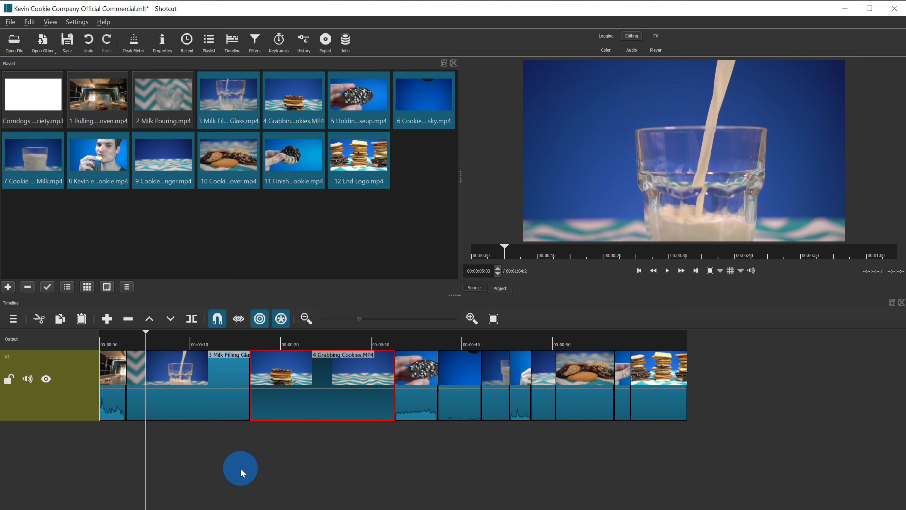
Step: Play the rest of the 3 Milk Filling Glass clip and ripple-trim its end to 00:00:08:08
{"action": "key", "text": "space"}
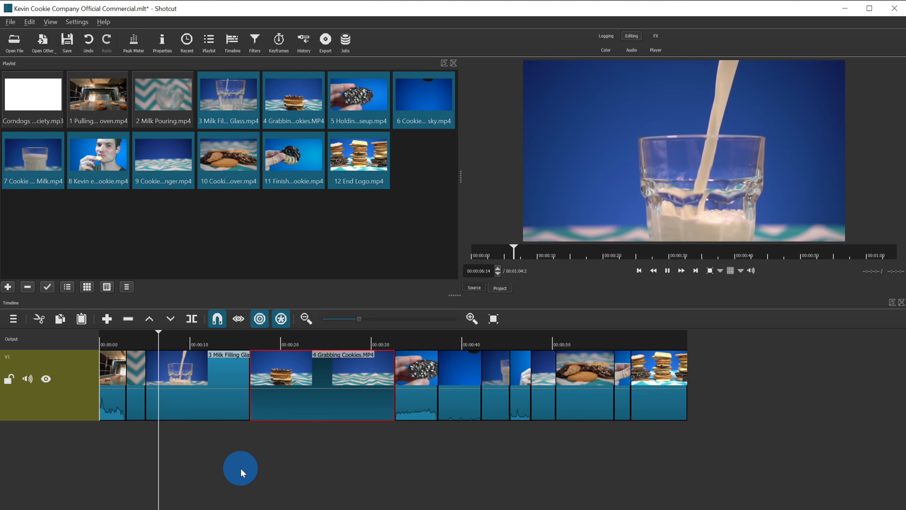
{"action": "key", "text": "space"}
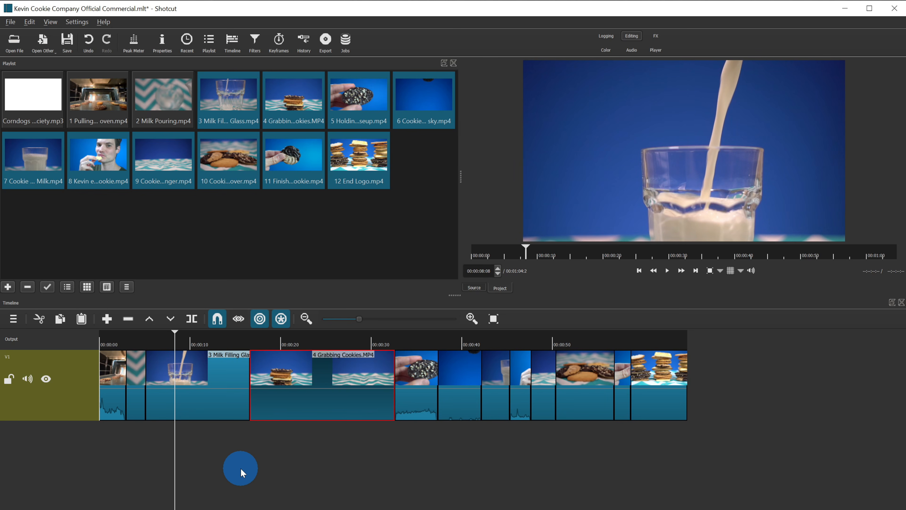
{"action": "key", "text": "]"}
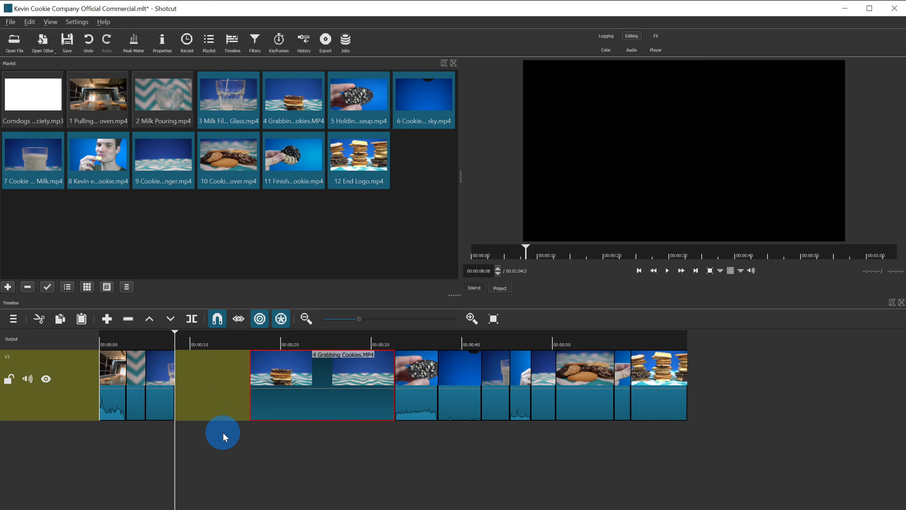
{"action": "key", "text": "ctrl+z"}
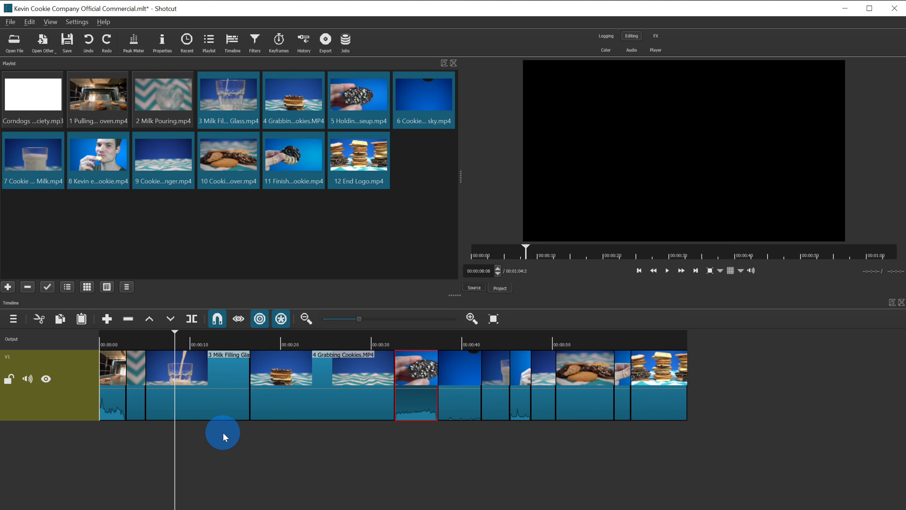
{"action": "left_click", "coordinate": [174, 395]}
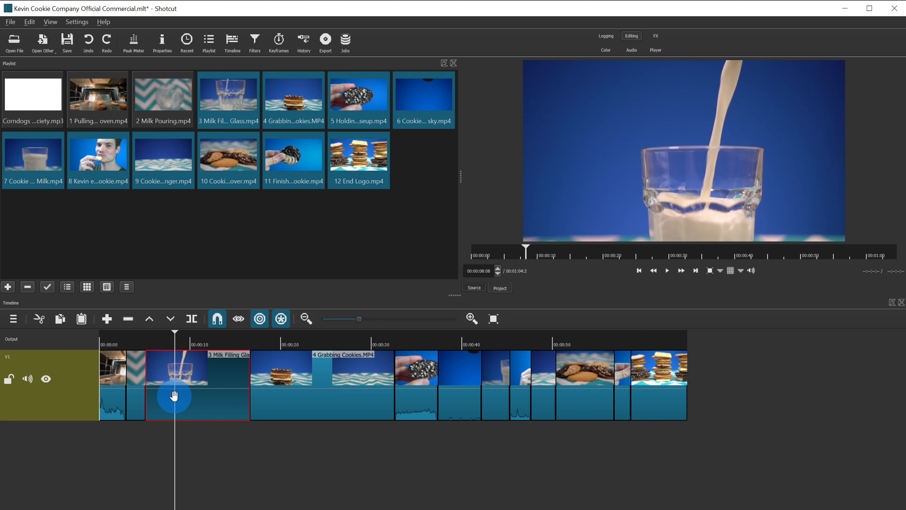
{"action": "key", "text": "w"}
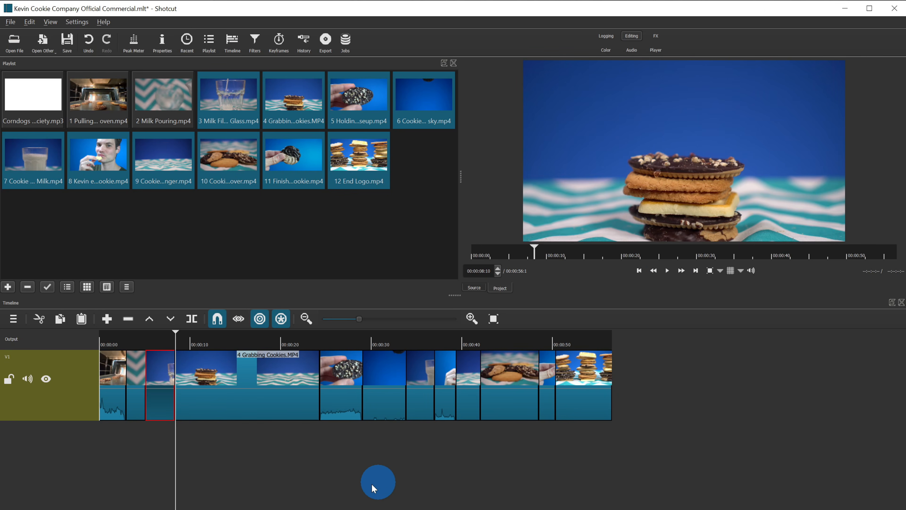
Step: Ripple-trim the start of the 4 Grabbing Cookies clip to 00:00:10:21, just before the hand reaches in
{"action": "key", "text": "space"}
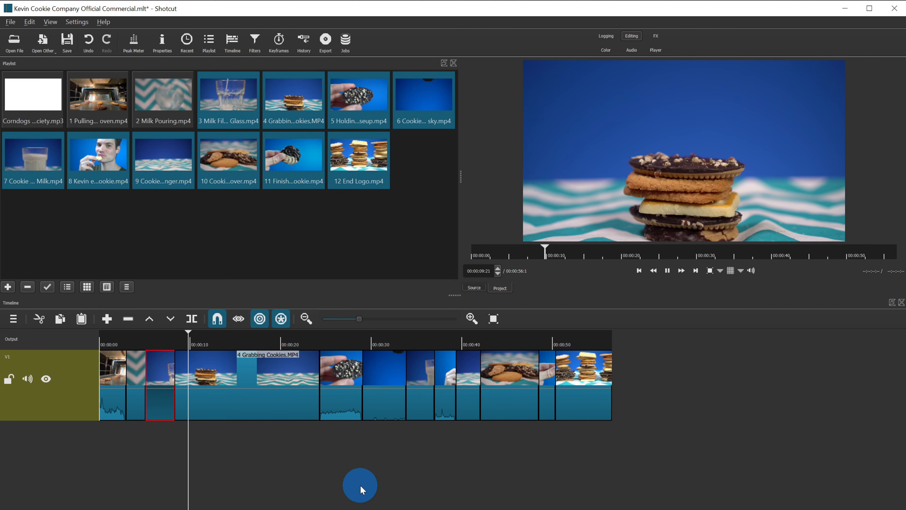
{"action": "key", "text": "space"}
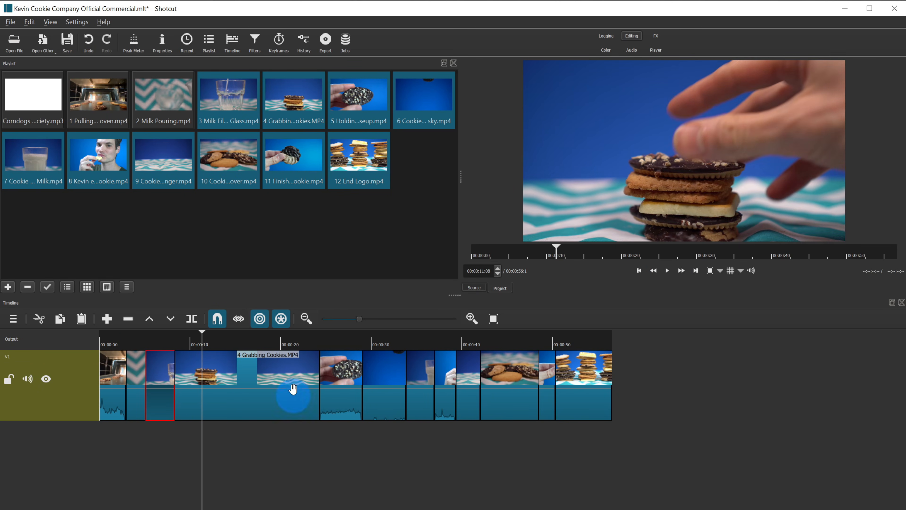
{"action": "left_click", "coordinate": [201, 337]}
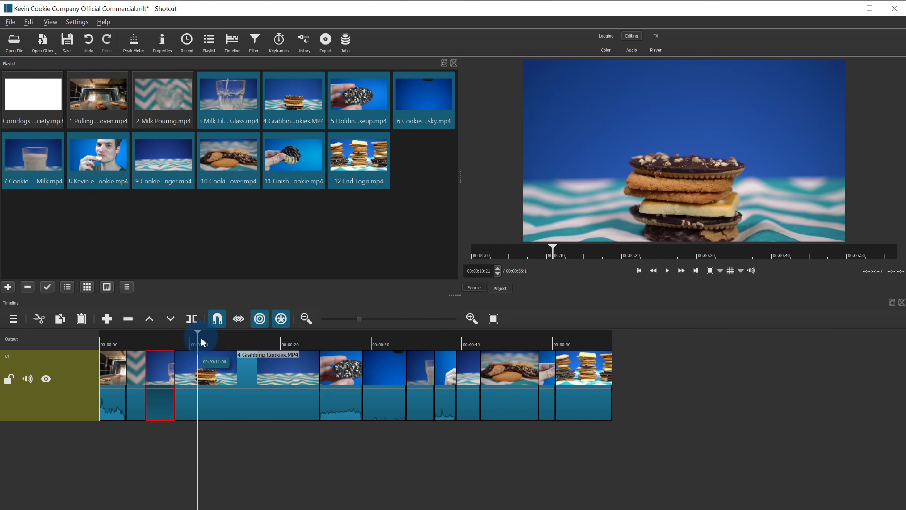
{"action": "left_click", "coordinate": [198, 341]}
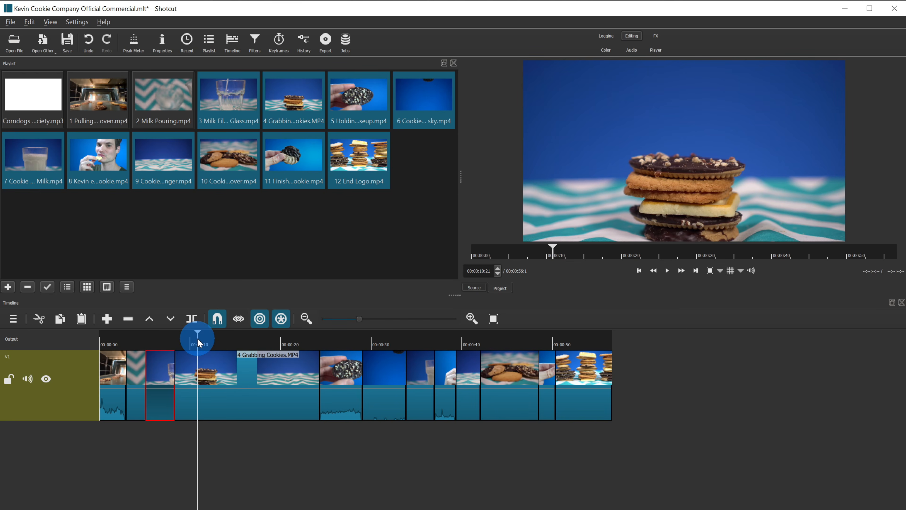
{"action": "key", "text": "q"}
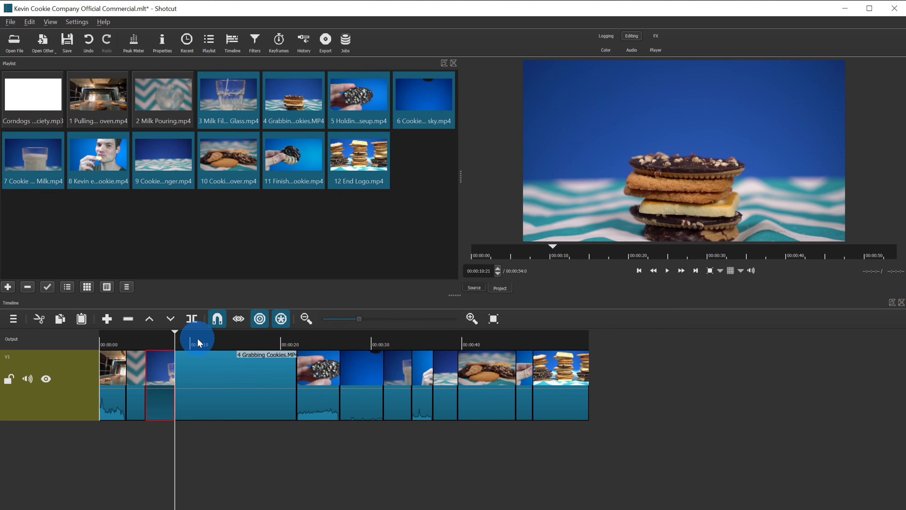
Step: Play the 4 Grabbing Cookies clip and ripple-trim its end to 00:00:09:17, once the top cookie is gone
{"action": "key", "text": "space"}
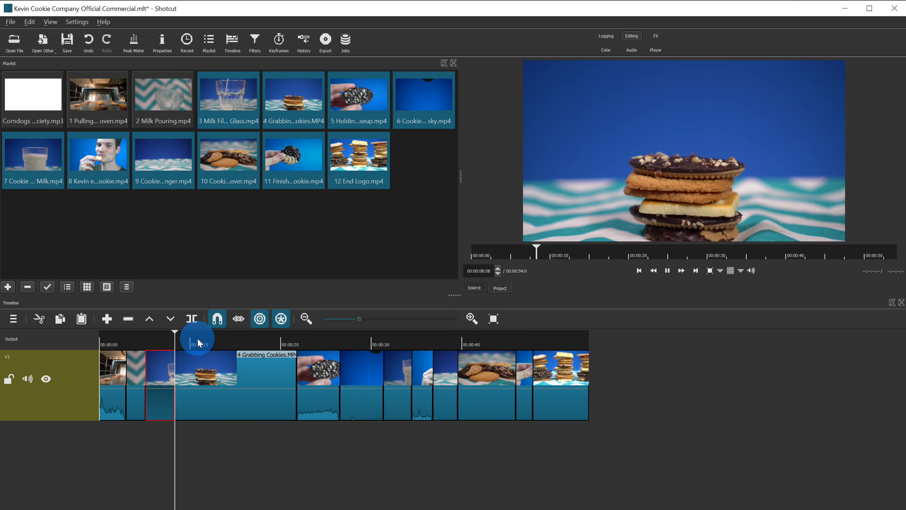
{"action": "key", "text": "space"}
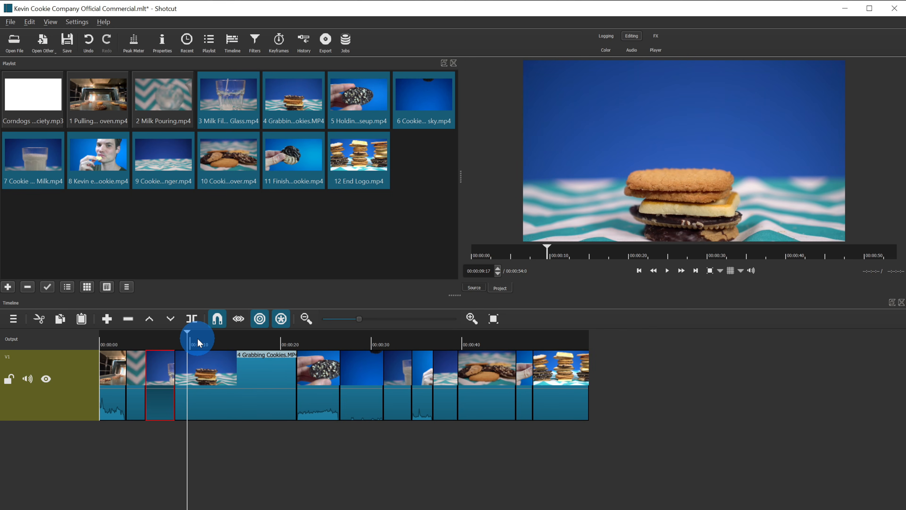
{"action": "key", "text": "w"}
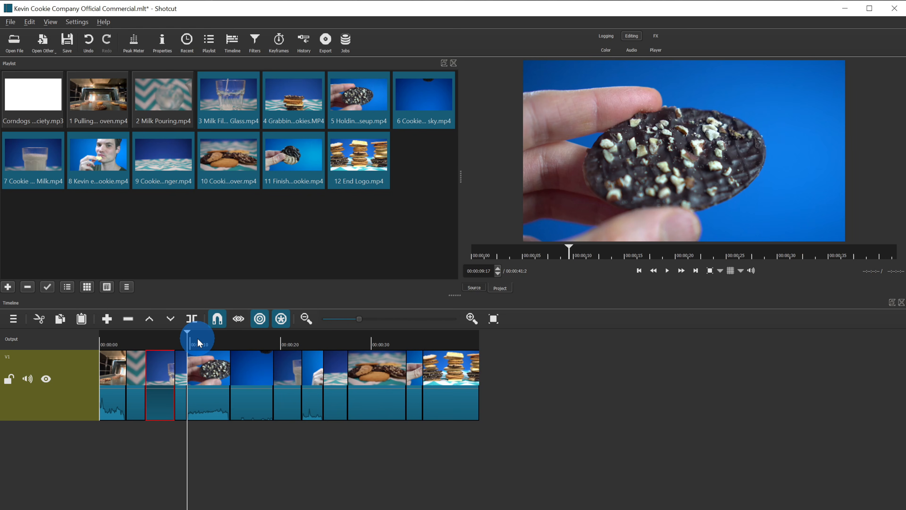
Step: Play clip 5, the hand-held cookie closeup, and ripple-trim its end to 00:00:12:21
{"action": "key", "text": "space"}
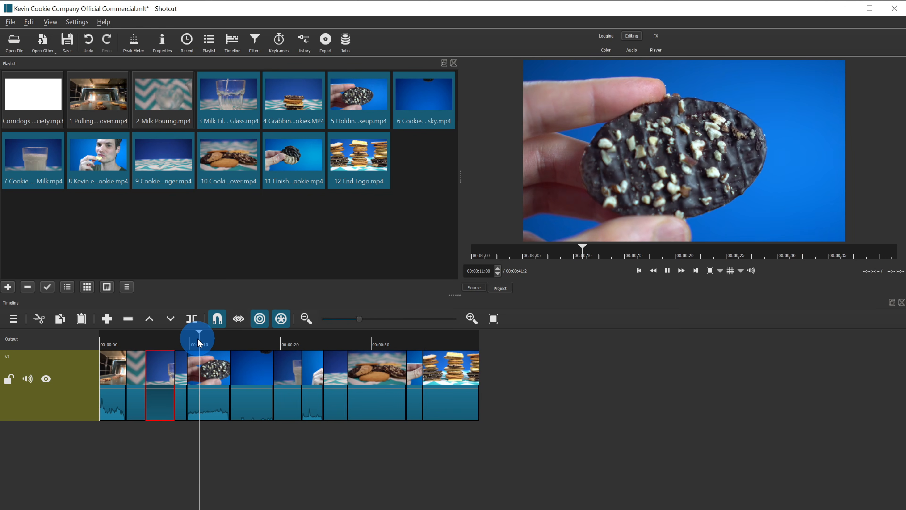
{"action": "key", "text": "space"}
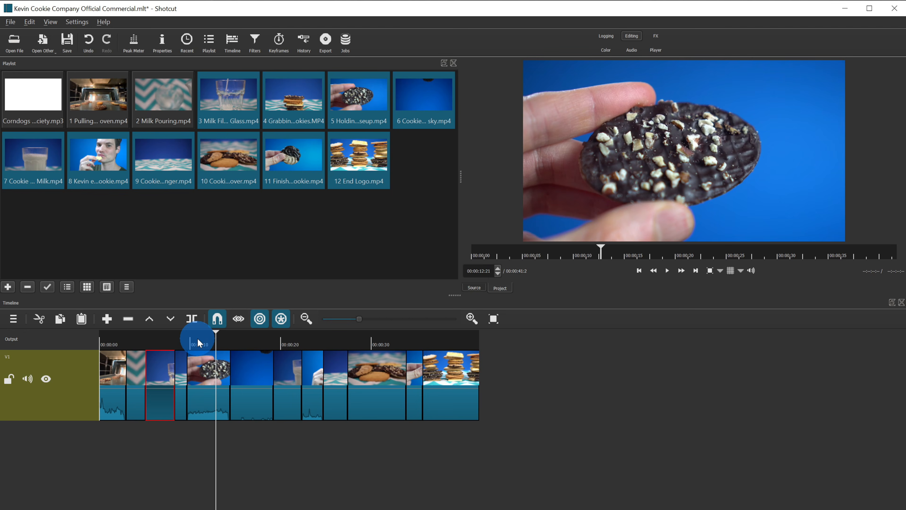
{"action": "key", "text": "w"}
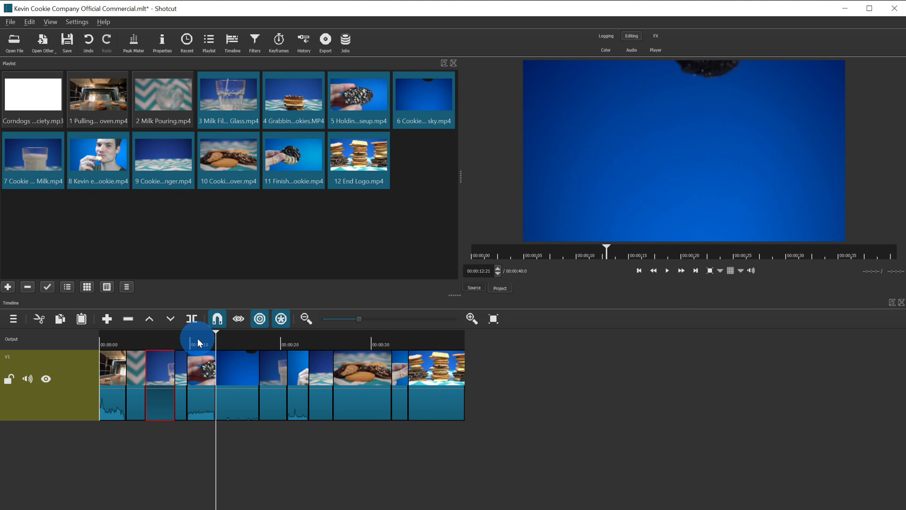
Step: Review clip 6, the cookies falling against the blue background, and ripple-trim its end to 00:00:14:01
{"action": "key", "text": "space"}
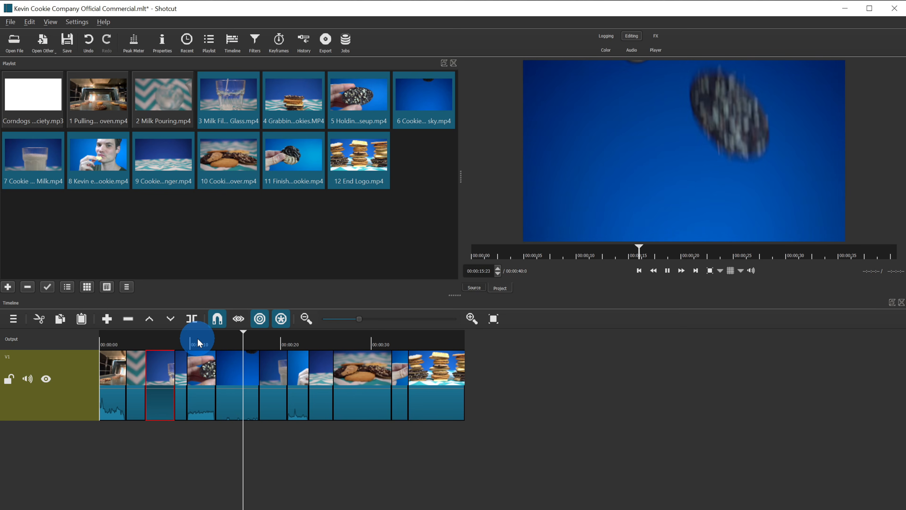
{"action": "key", "text": "space"}
{"action": "left_click", "coordinate": [216, 339]}
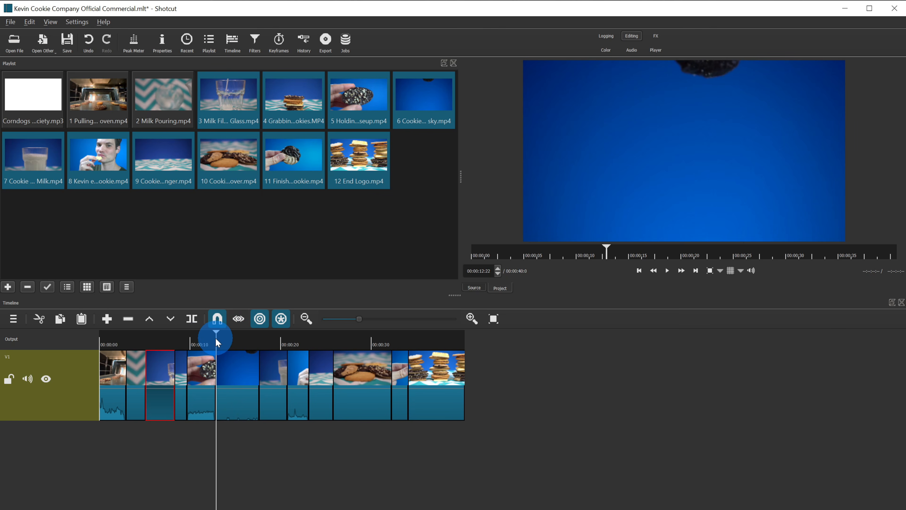
{"action": "key", "text": "space"}
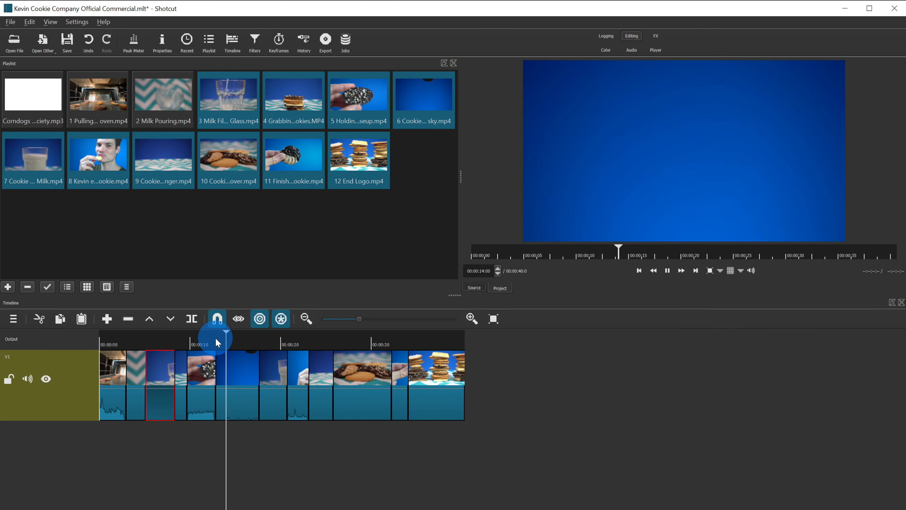
{"action": "key", "text": "o"}
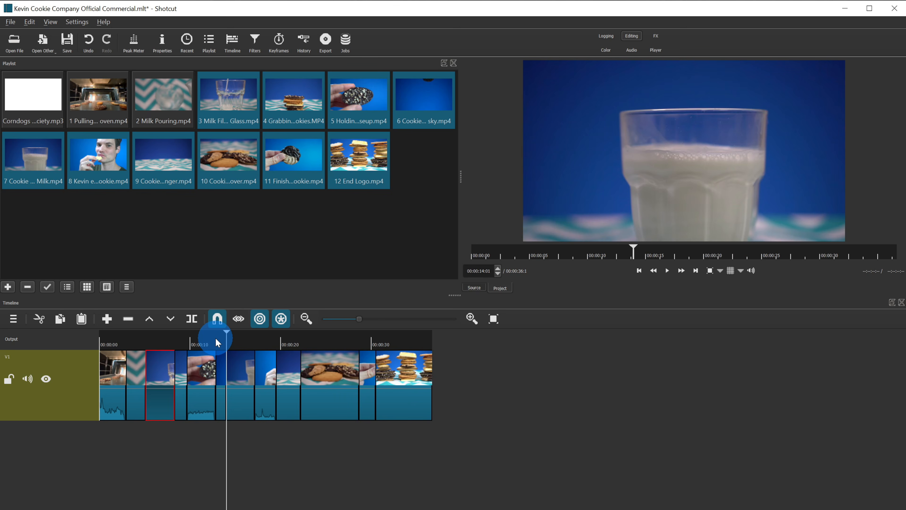
Step: Play clip 7, the glass of milk, and ripple-trim its end to 00:00:16:15
{"action": "key", "text": "space"}
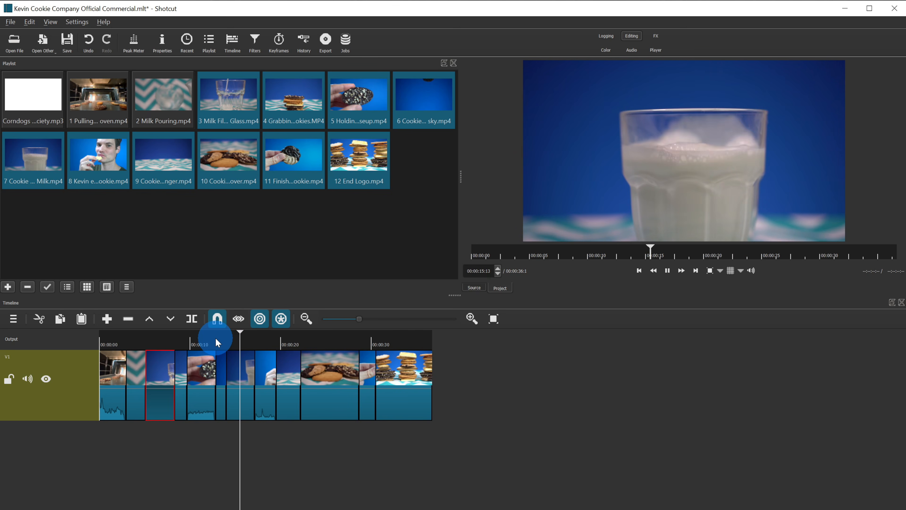
{"action": "key", "text": "space"}
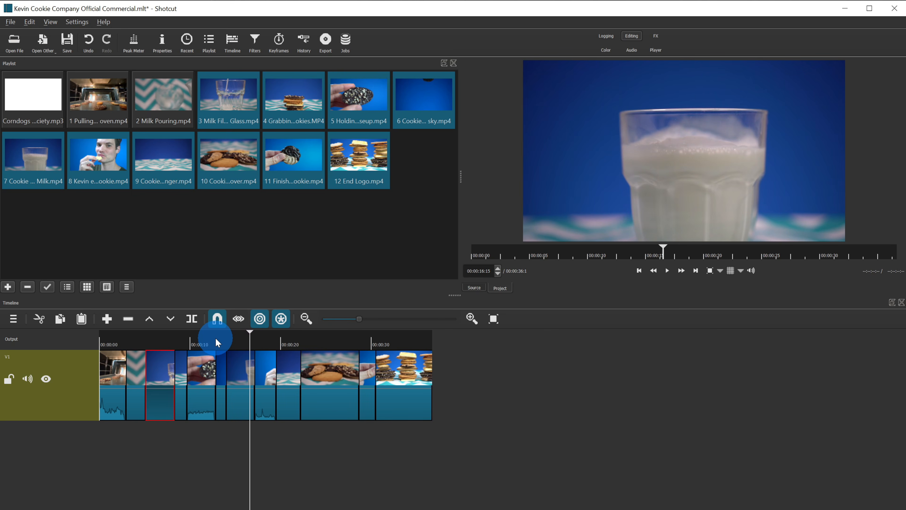
{"action": "key", "text": "o"}
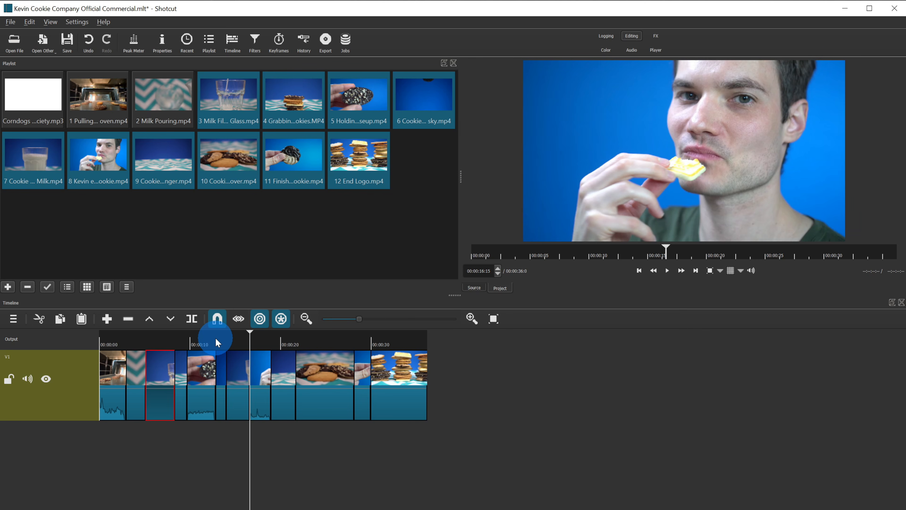
Step: Play clip 8, the man eating a cookie, and ripple-trim its end to 00:00:18:19
{"action": "key", "text": "space"}
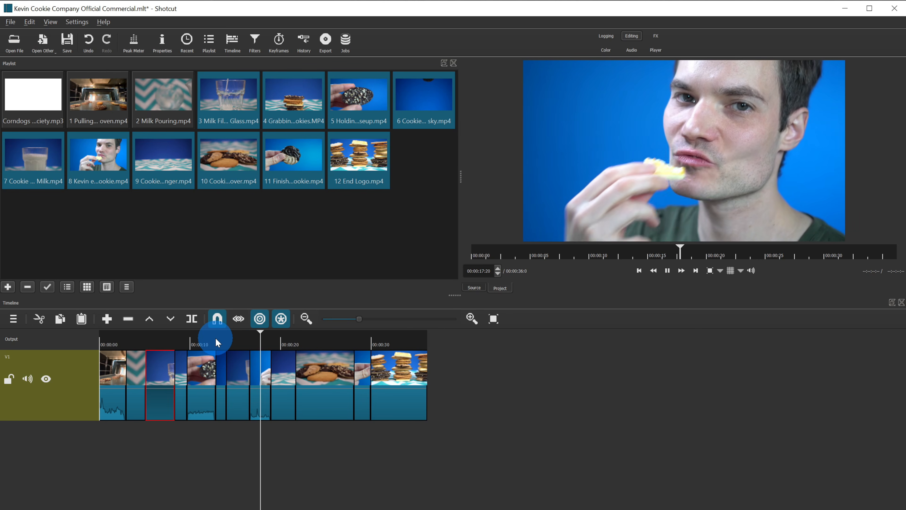
{"action": "key", "text": "space"}
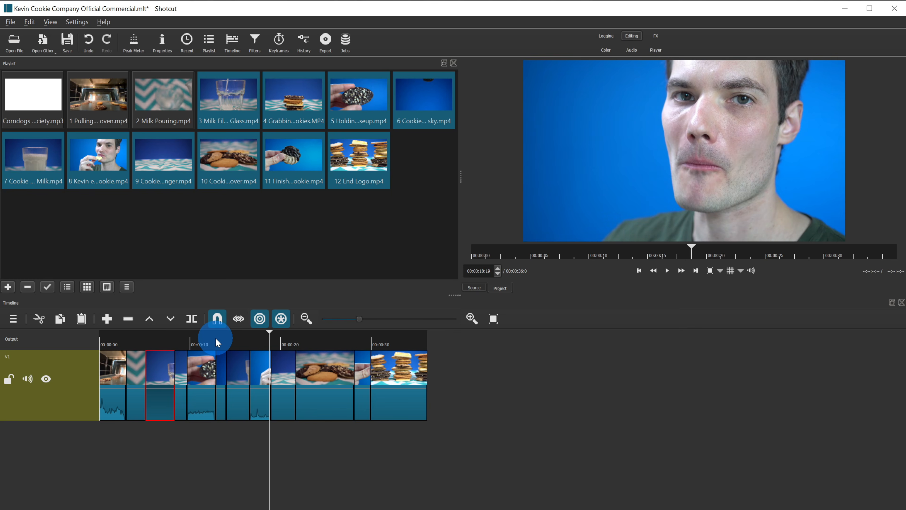
{"action": "key", "text": "o"}
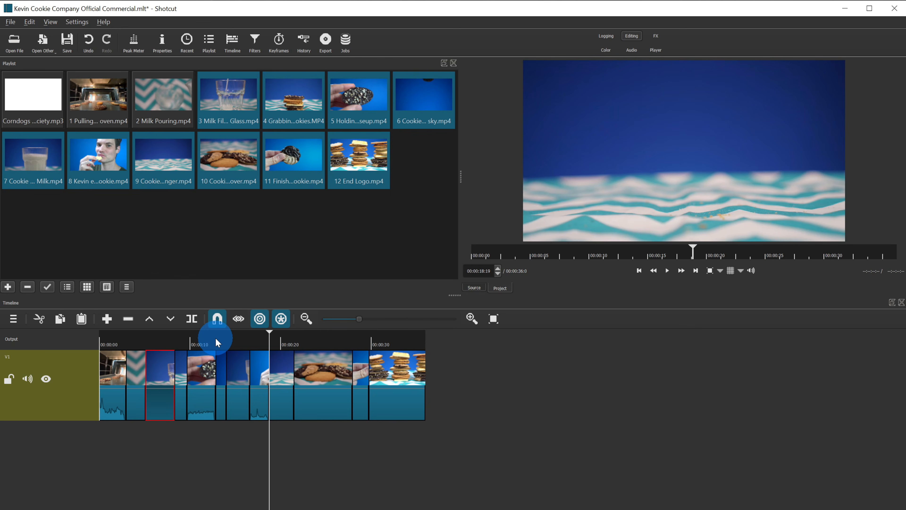
Step: Play clips 9 and 10 from the start of clip 9, and ripple-trim the end of clip 10 to 00:00:25:00
{"action": "left_click", "coordinate": [269, 339]}
{"action": "key", "text": "space"}
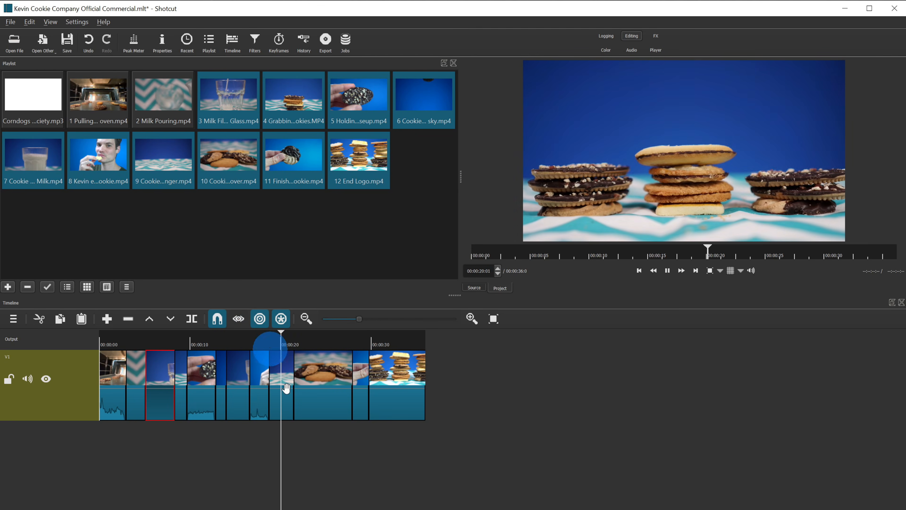
{"action": "key", "text": "space"}
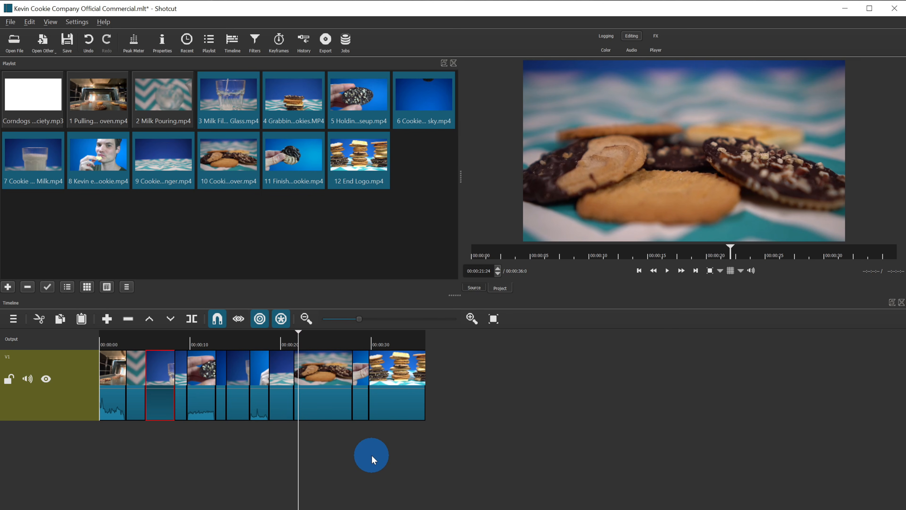
{"action": "key", "text": "space"}
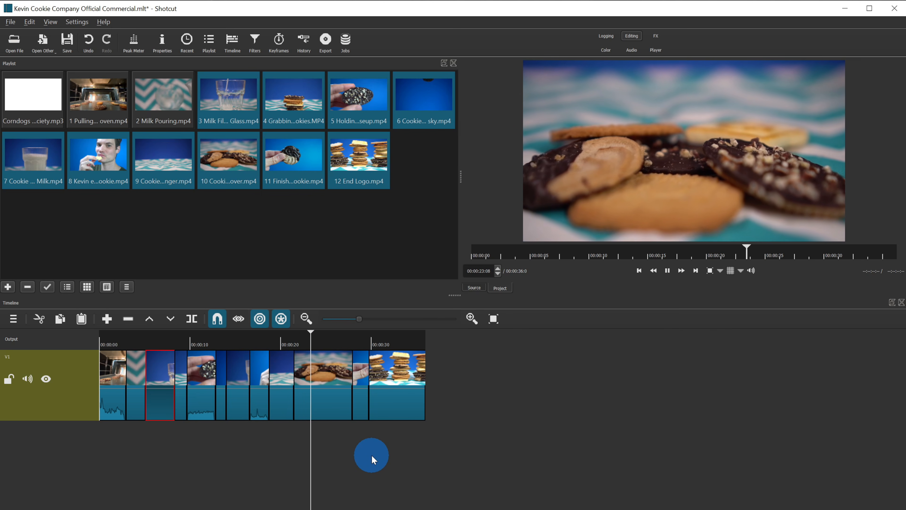
{"action": "key", "text": "space"}
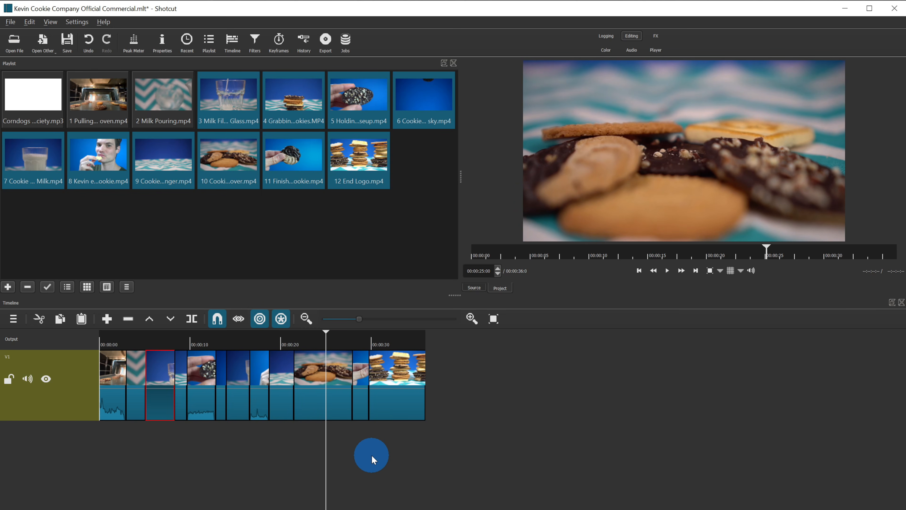
{"action": "key", "text": "w"}
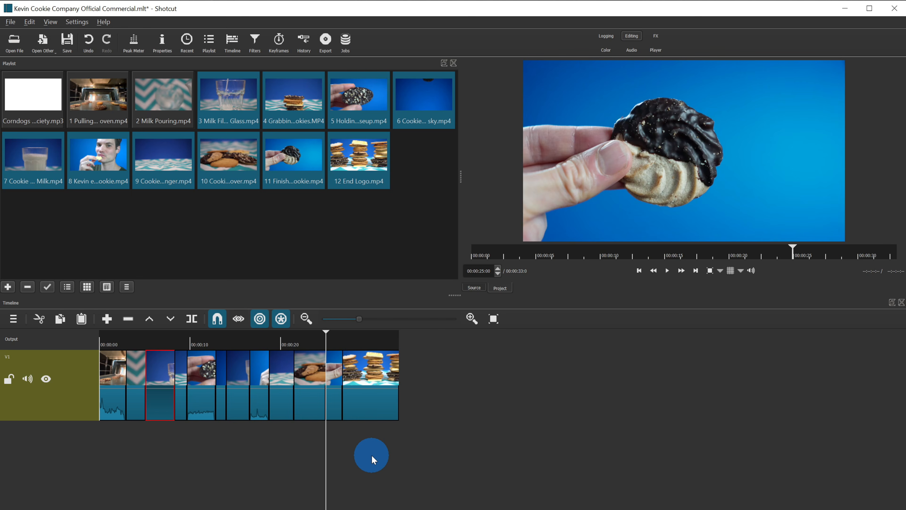
Step: Play clip 11, the hand finishing a cookie, and ripple-trim its end to 00:00:26:08
{"action": "key", "text": "space"}
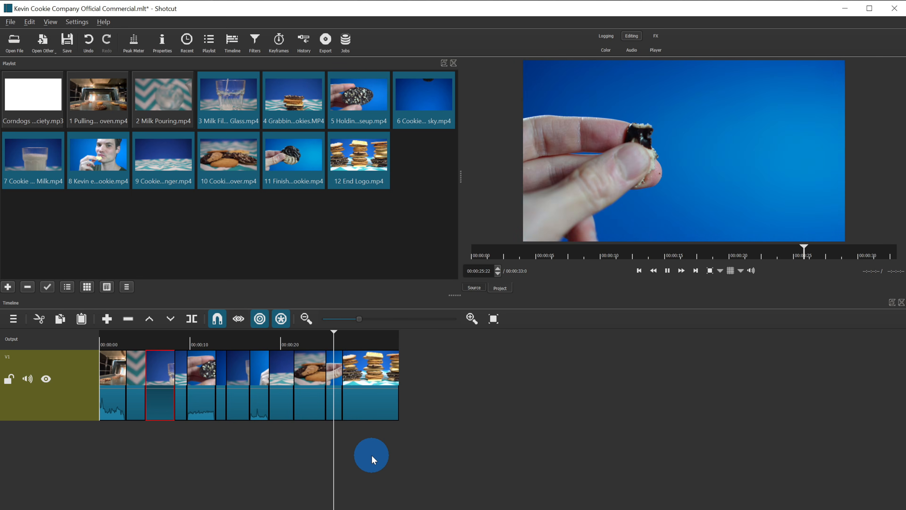
{"action": "key", "text": "space"}
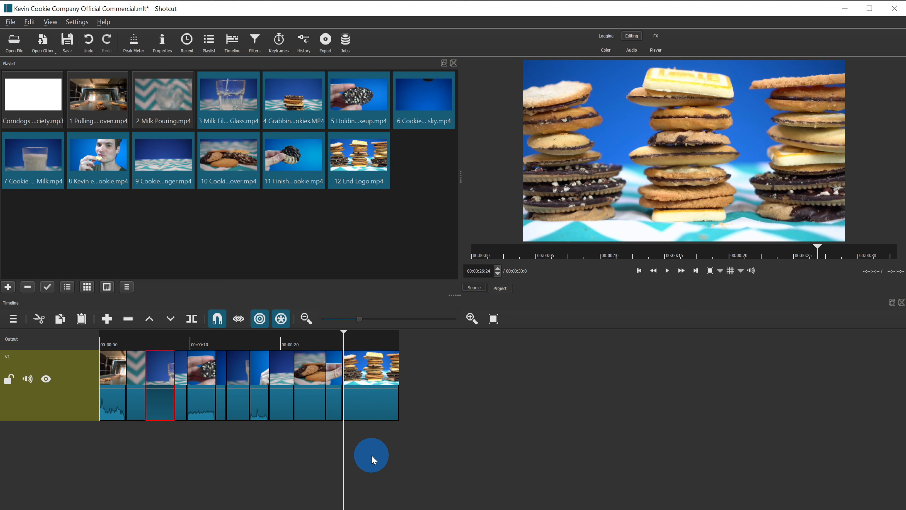
{"action": "left_click_drag", "start_coordinate": [343, 341], "coordinate": [337, 341]}
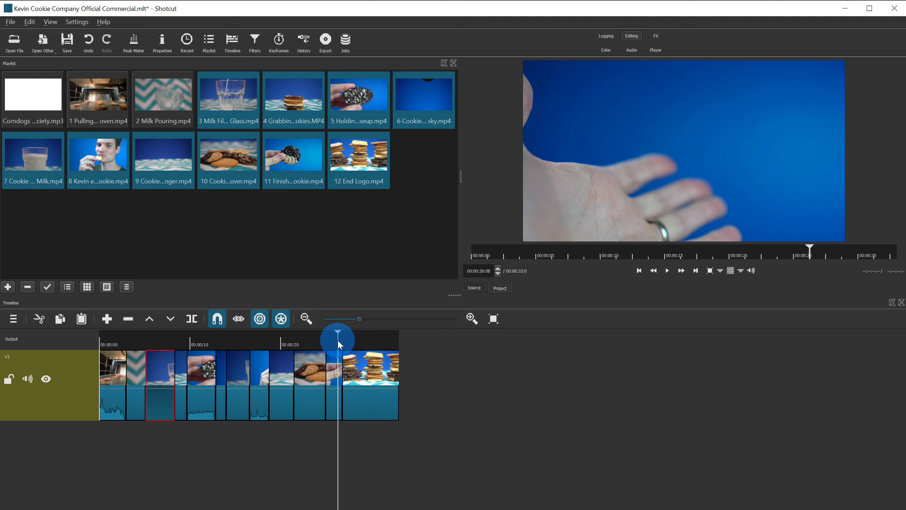
{"action": "key", "text": "o"}
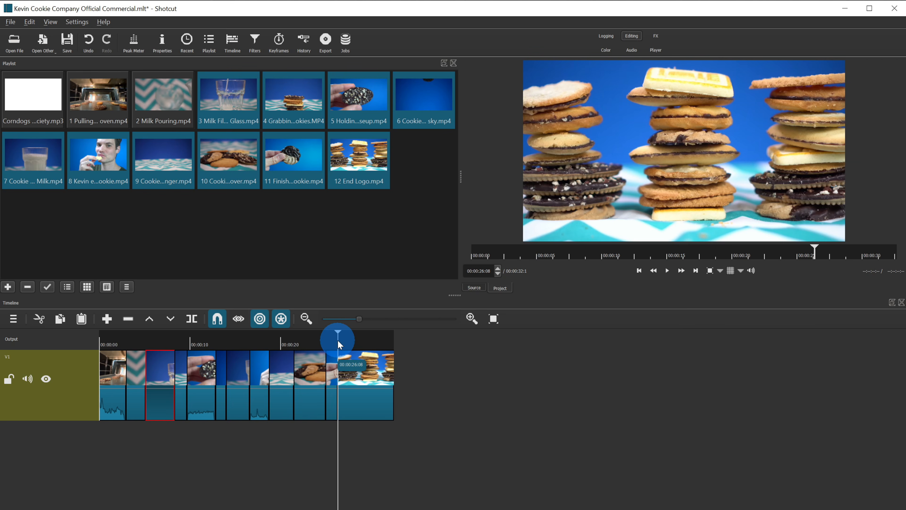
Step: Play clip 12, the end logo, ripple-trim its start at 00:00:27:04, and play the trimmed clip through to its end
{"action": "key", "text": "space"}
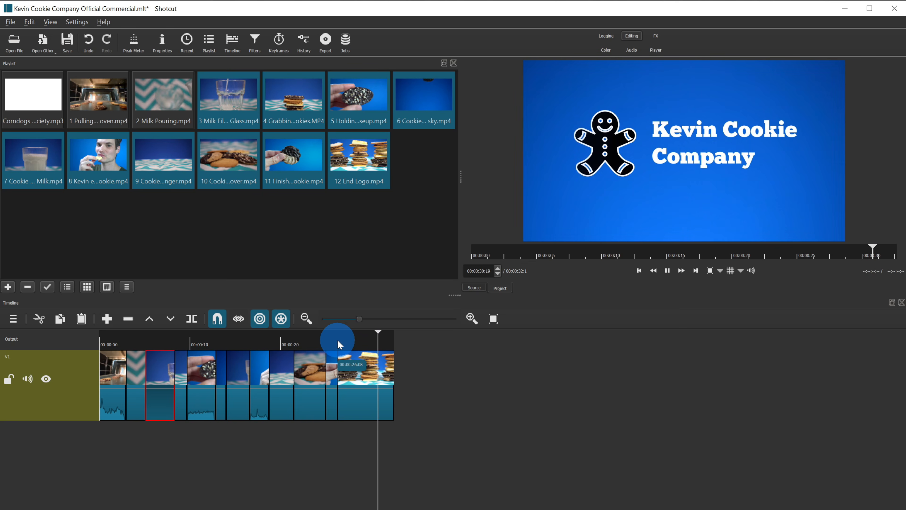
{"action": "left_click", "coordinate": [338, 341]}
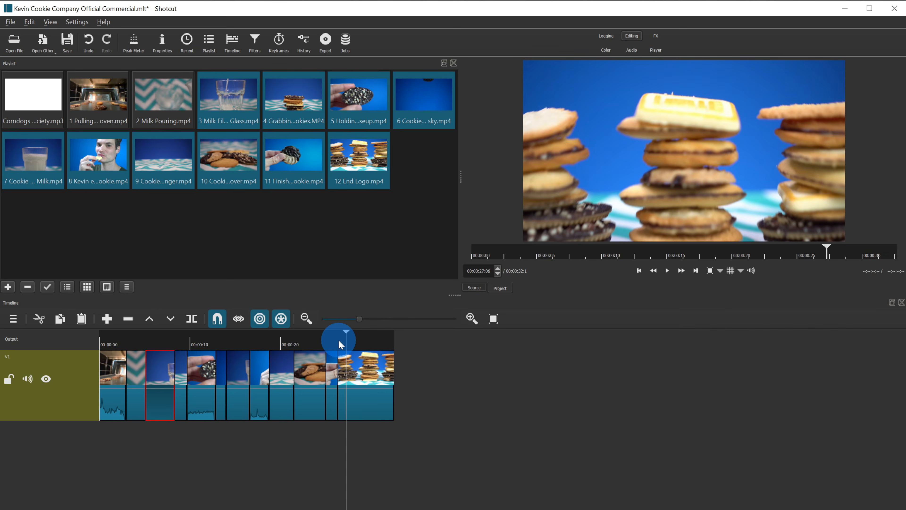
{"action": "left_click", "coordinate": [339, 341]}
{"action": "key", "text": "Right"}
{"action": "key", "text": "Right"}
{"action": "key", "text": "Right"}
{"action": "key", "text": "Right"}
{"action": "key", "text": "Right"}
{"action": "key", "text": "Right"}
{"action": "key", "text": "Right"}
{"action": "key", "text": "Right"}
{"action": "key", "text": "Right"}
{"action": "key", "text": "Right"}
{"action": "key", "text": "Right"}
{"action": "key", "text": "Right"}
{"action": "key", "text": "Right"}
{"action": "key", "text": "Right"}
{"action": "key", "text": "Right"}
{"action": "key", "text": "Right"}
{"action": "key", "text": "Right"}
{"action": "key", "text": "Right"}
{"action": "key", "text": "Right"}
{"action": "key", "text": "Right"}
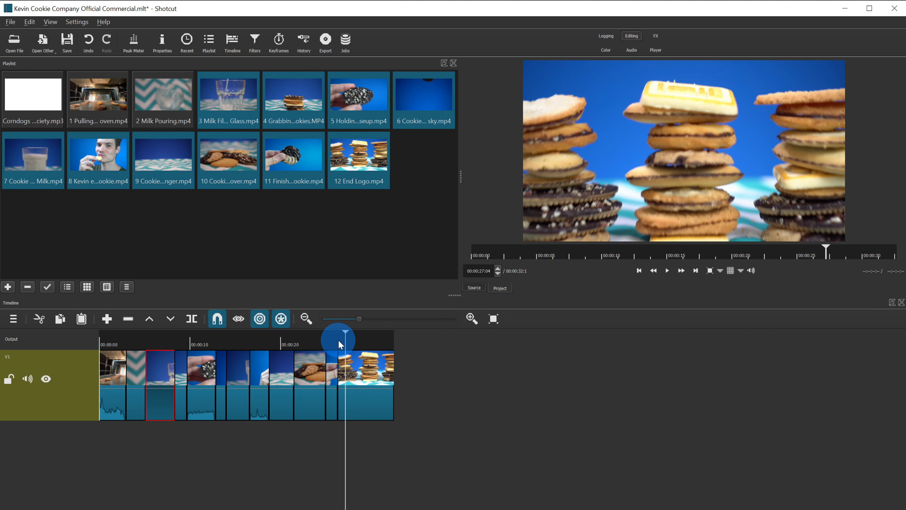
{"action": "key", "text": "i"}
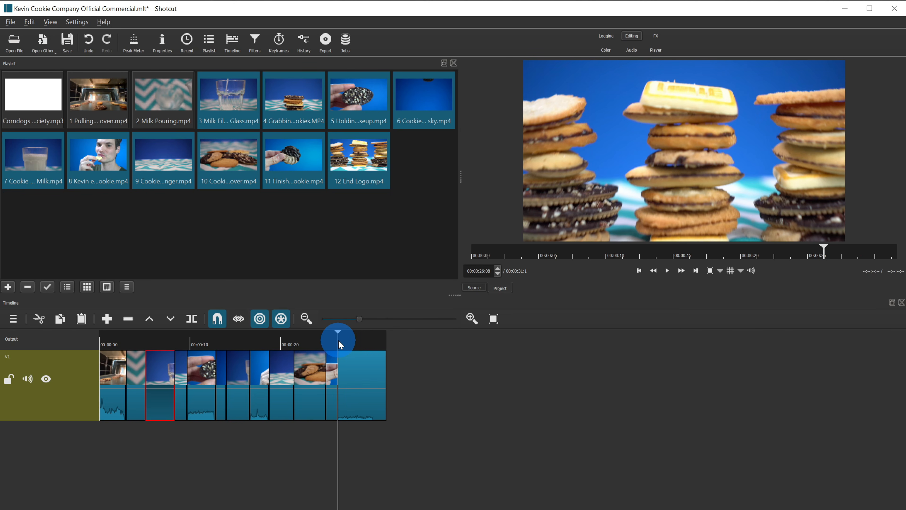
{"action": "key", "text": "space"}
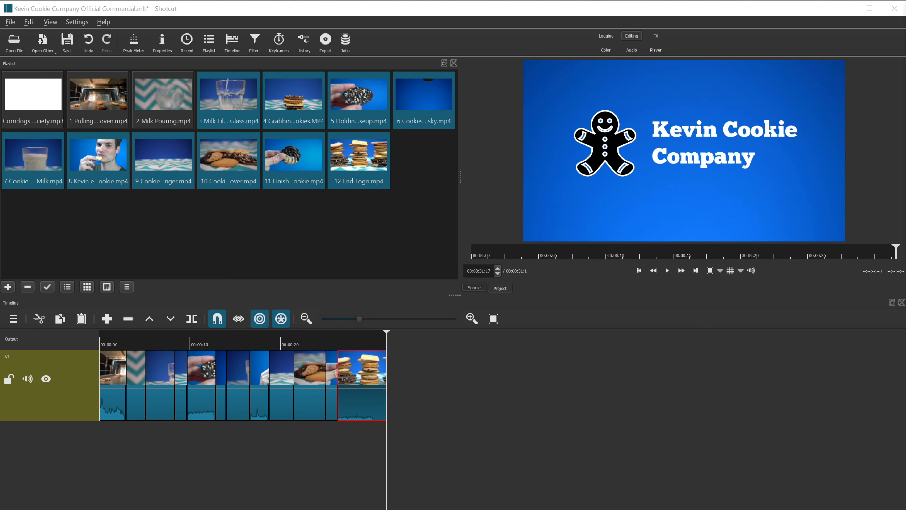
Step: Position the playhead at 00:00:04:07, select the 2 Milk Pouring clip on the timeline and open its filters
{"action": "left_click", "coordinate": [135, 341]}
{"action": "left_click_drag", "start_coordinate": [135, 341], "coordinate": [160, 346]}
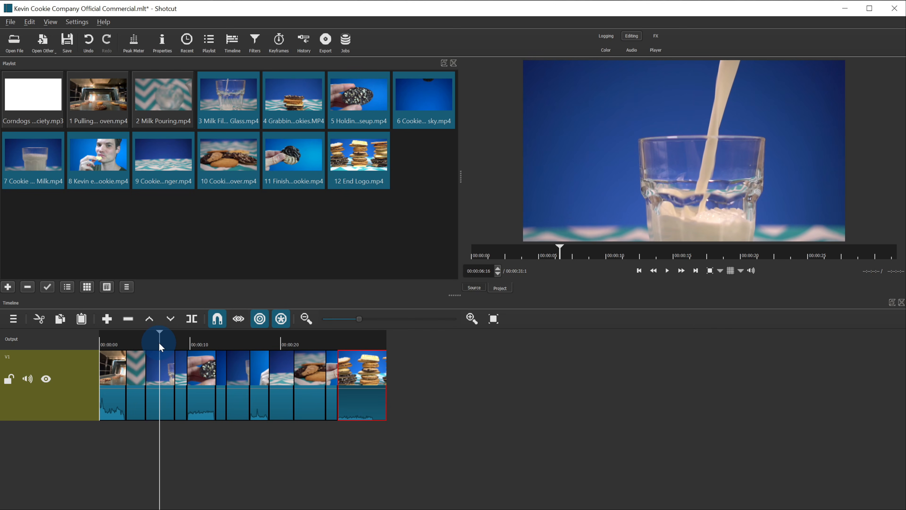
{"action": "left_click_drag", "start_coordinate": [159, 343], "coordinate": [138, 344]}
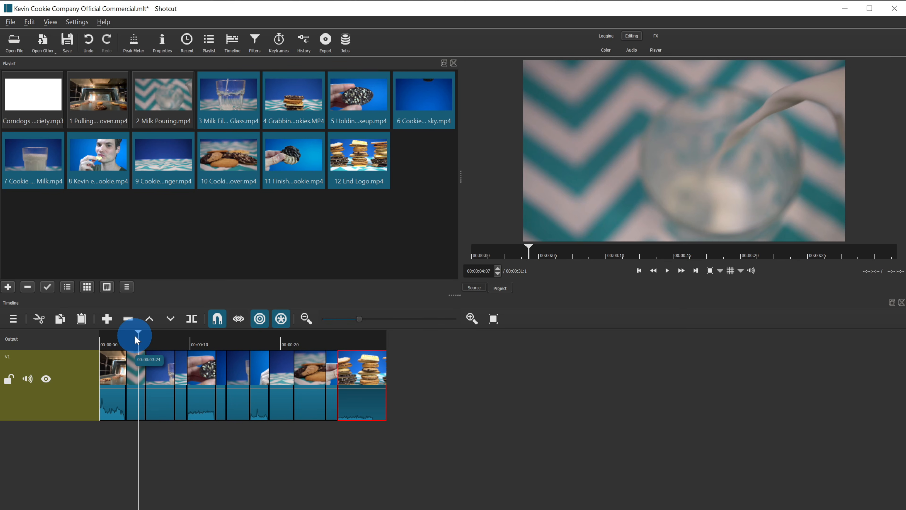
{"action": "left_click", "coordinate": [135, 369]}
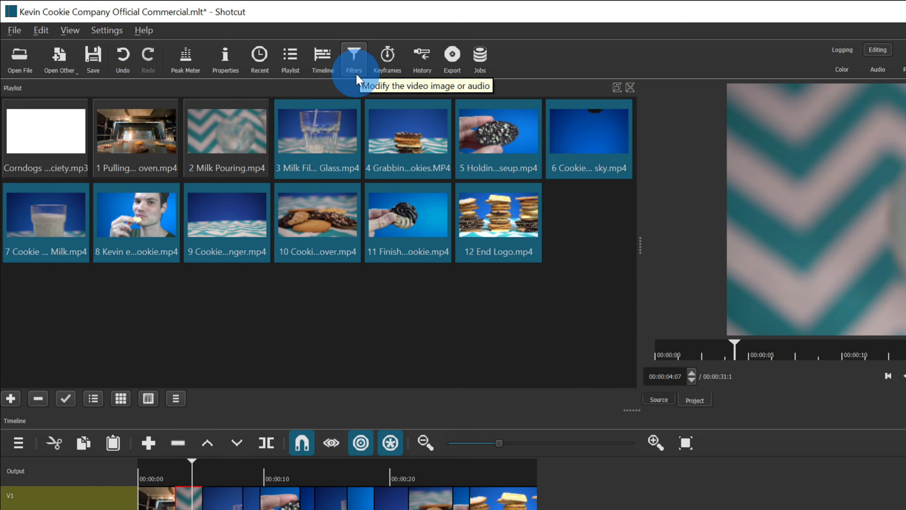
{"action": "left_click", "coordinate": [354, 60]}
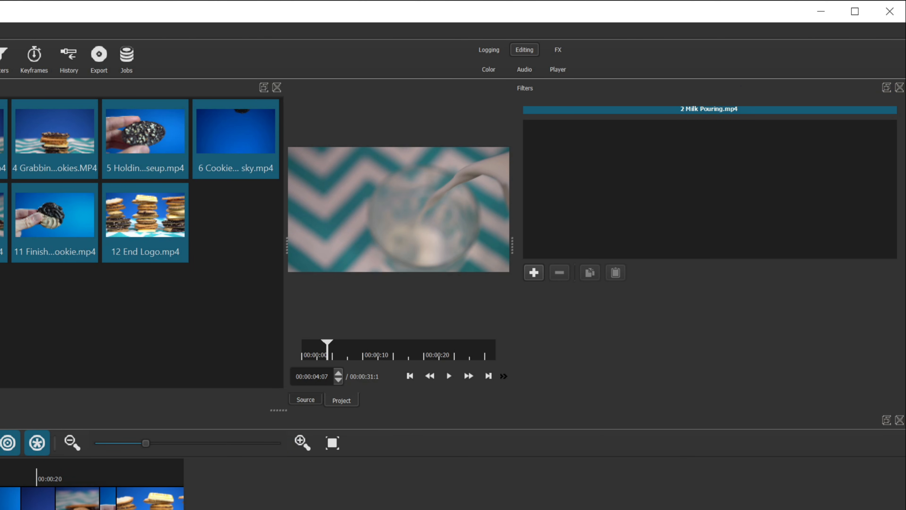
Step: Open the list of filters that can be added to the clip and look through the favorites
{"action": "left_click", "coordinate": [536, 270]}
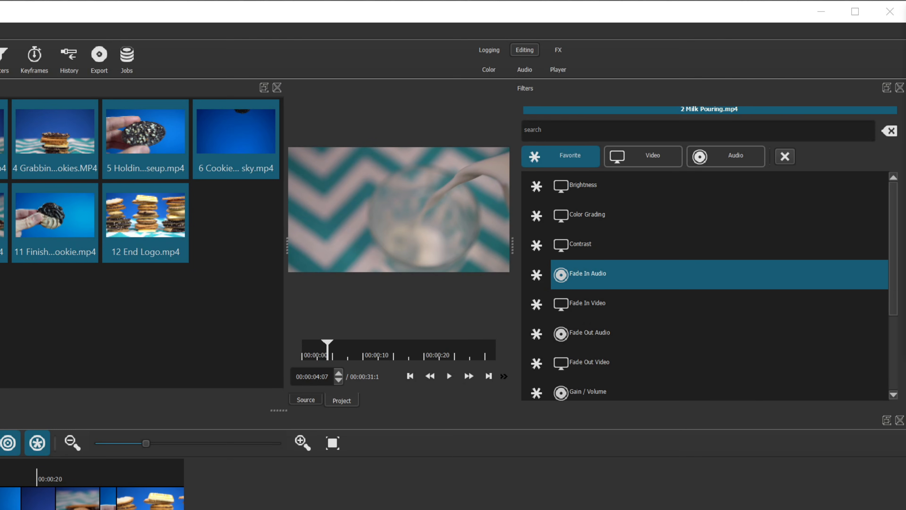
{"action": "scroll", "coordinate": [643, 247], "scroll_direction": "down", "scroll_amount": 2}
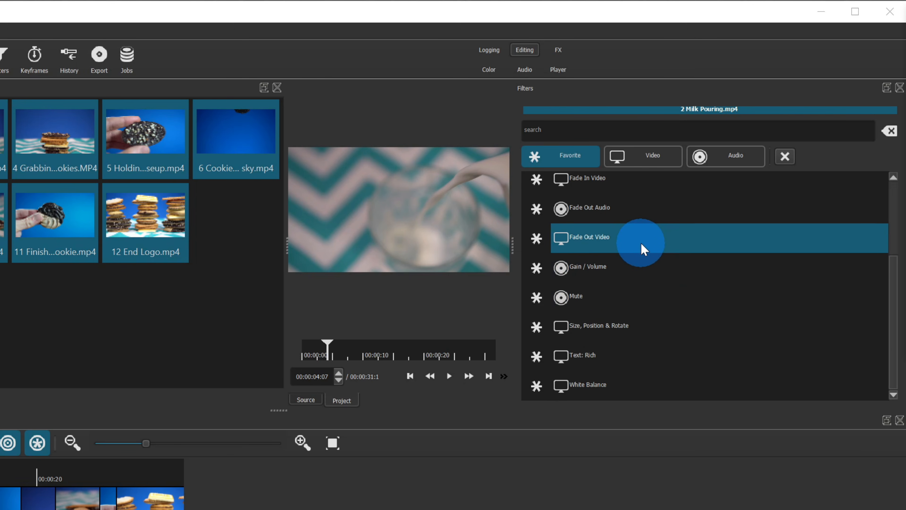
{"action": "scroll", "coordinate": [664, 282], "scroll_direction": "up", "scroll_amount": 2}
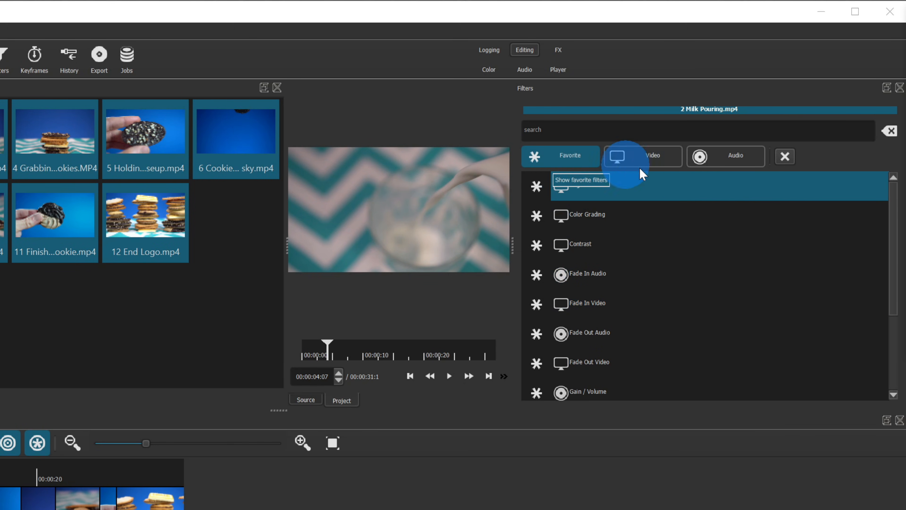
{"action": "scroll", "coordinate": [702, 217], "scroll_direction": "down", "scroll_amount": 3}
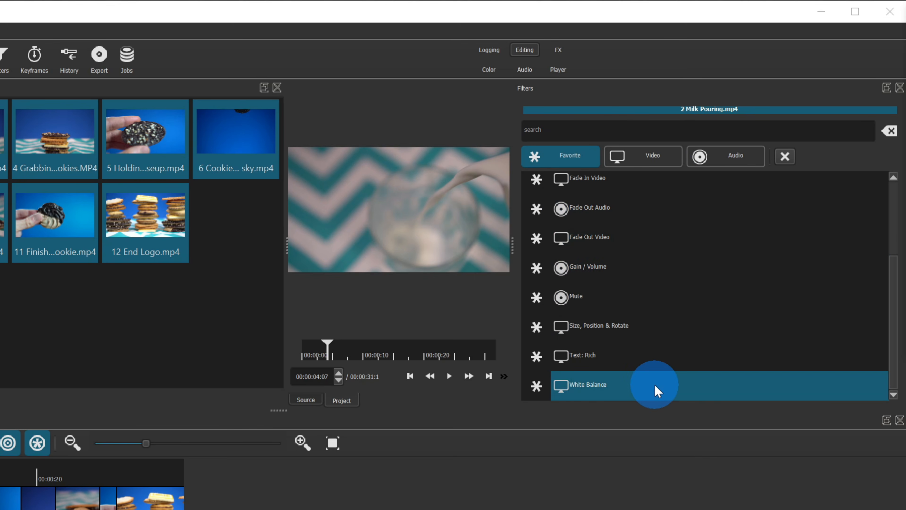
{"action": "scroll", "coordinate": [655, 383], "scroll_direction": "up", "scroll_amount": 3}
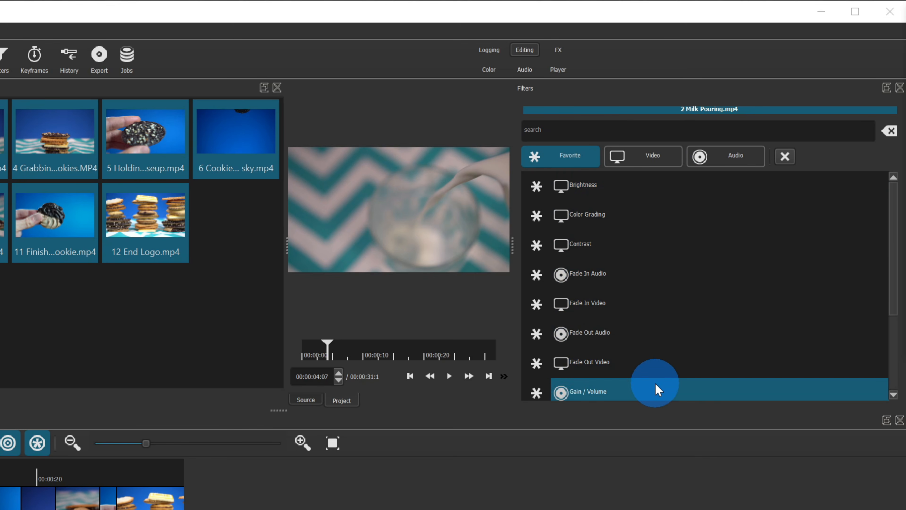
Step: Browse the available video and audio filters, briefly marking and unmarking Audio Light Visualization as a favorite
{"action": "left_click", "coordinate": [646, 157]}
{"action": "mouse_move", "coordinate": [893, 188]}
{"action": "left_mouse_down"}
{"action": "mouse_move", "coordinate": [893, 358]}
{"action": "mouse_move", "coordinate": [901, 158]}
{"action": "mouse_move", "coordinate": [892, 203]}
{"action": "left_mouse_up"}
{"action": "left_click", "coordinate": [563, 255]}
{"action": "left_click", "coordinate": [537, 264]}
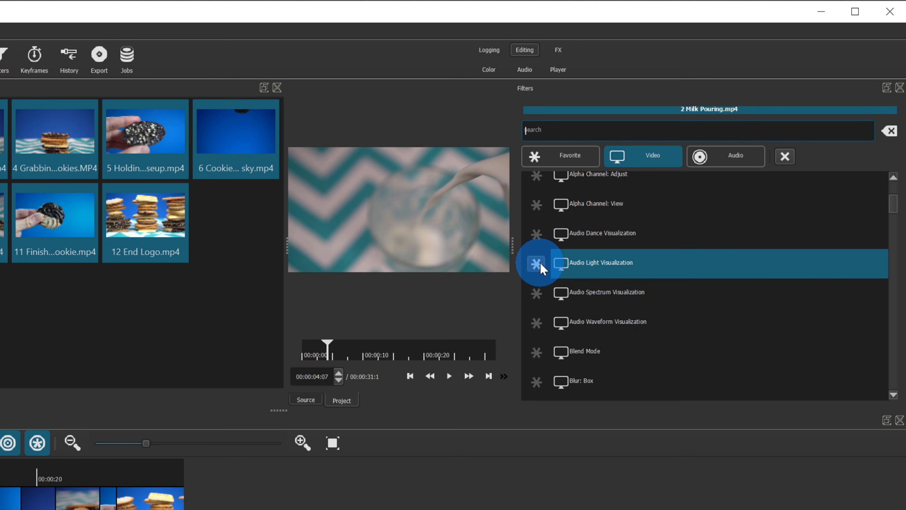
{"action": "left_click", "coordinate": [536, 264]}
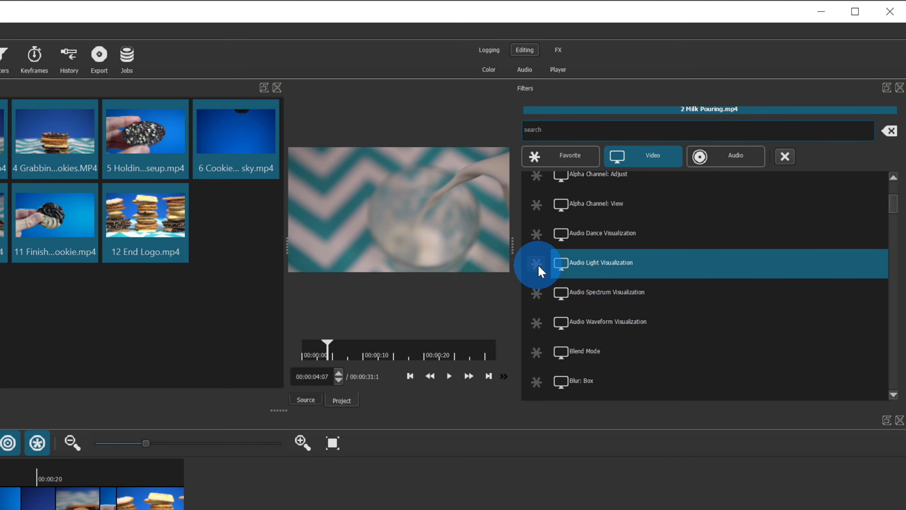
{"action": "left_click", "coordinate": [620, 255]}
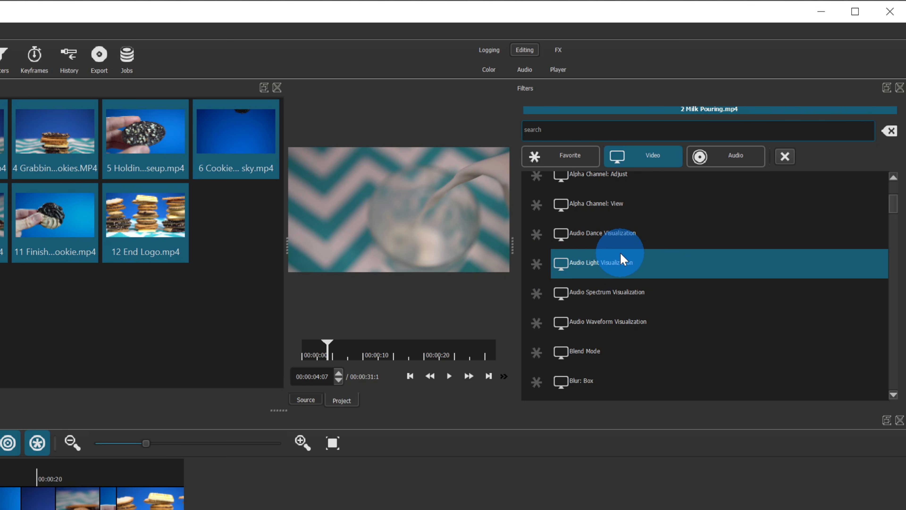
{"action": "scroll", "coordinate": [622, 257], "scroll_direction": "down", "scroll_amount": 7}
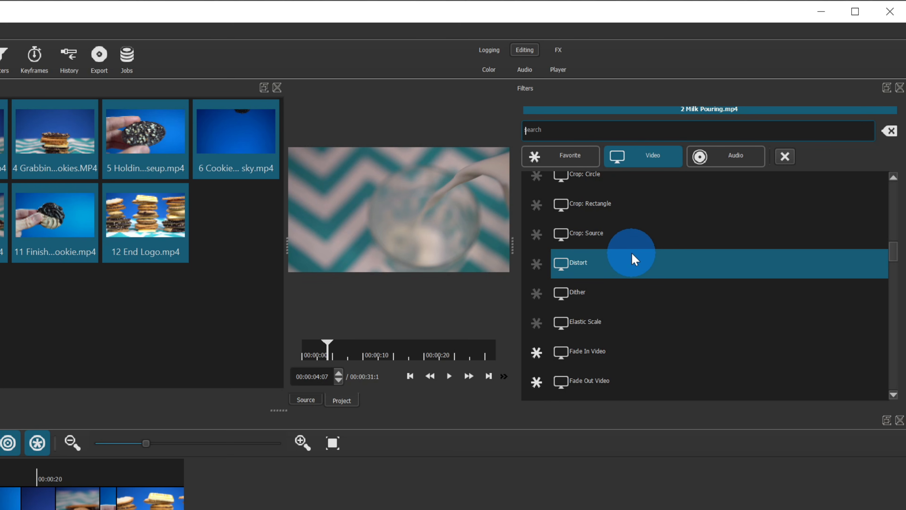
{"action": "left_click", "coordinate": [728, 156]}
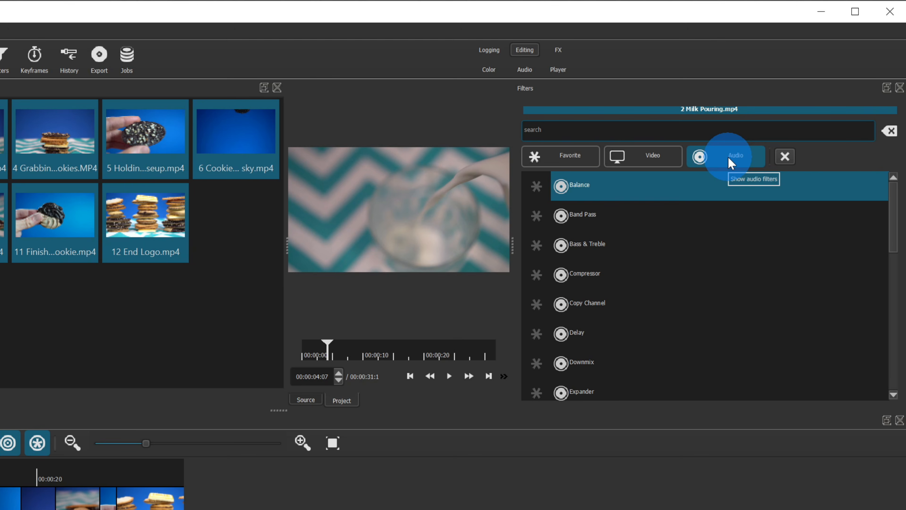
Step: Add the favorite Brightness filter to the 2 Milk Pouring clip and set its level to 133.7%
{"action": "left_click", "coordinate": [550, 156]}
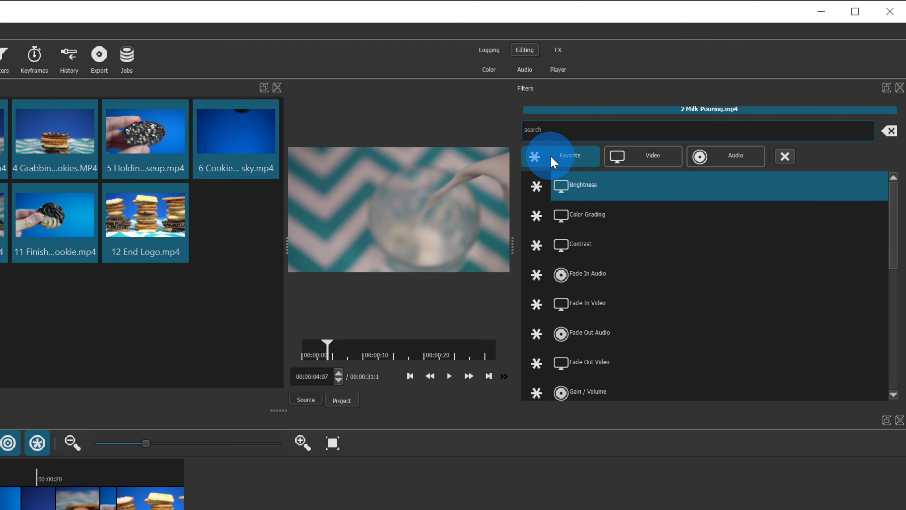
{"action": "left_click", "coordinate": [599, 189]}
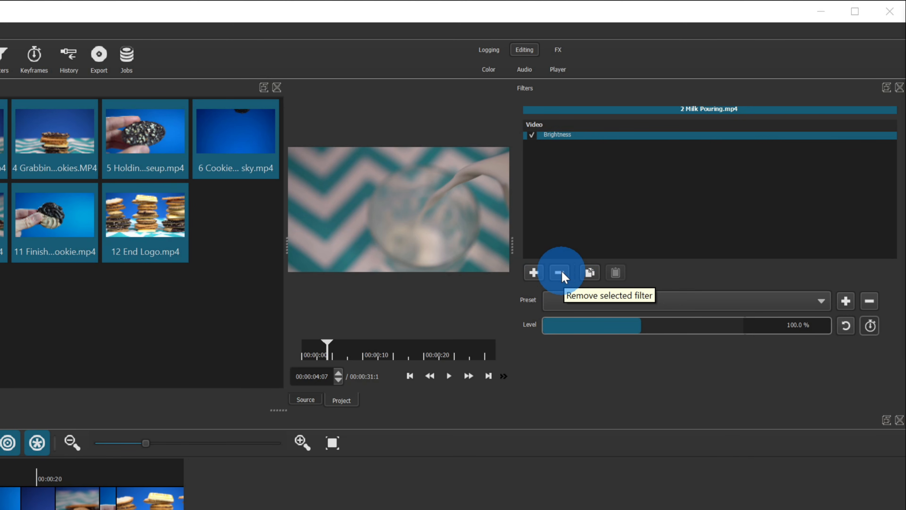
{"action": "left_click_drag", "start_coordinate": [648, 327], "coordinate": [679, 325]}
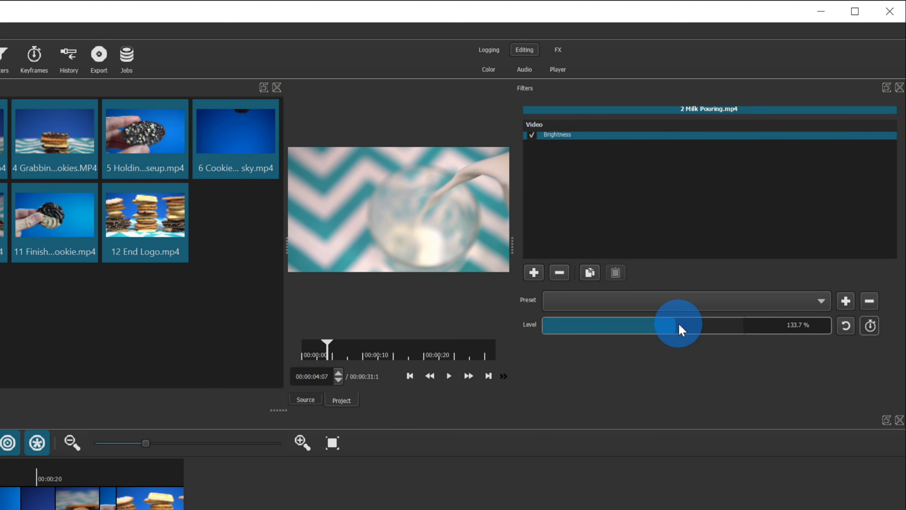
Step: Check the Brightness filter's presets without applying one, and close the filters view
{"action": "left_click", "coordinate": [690, 299]}
{"action": "left_click", "coordinate": [690, 300]}
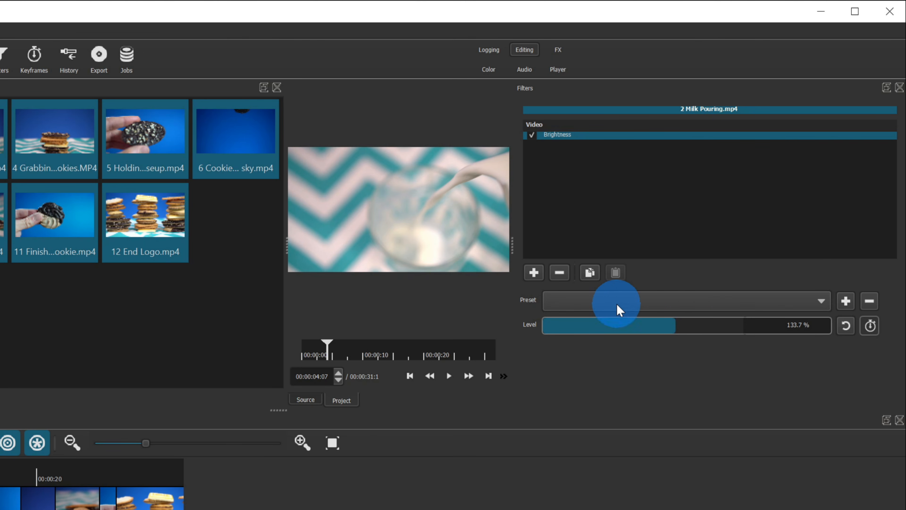
{"action": "left_click", "coordinate": [693, 303]}
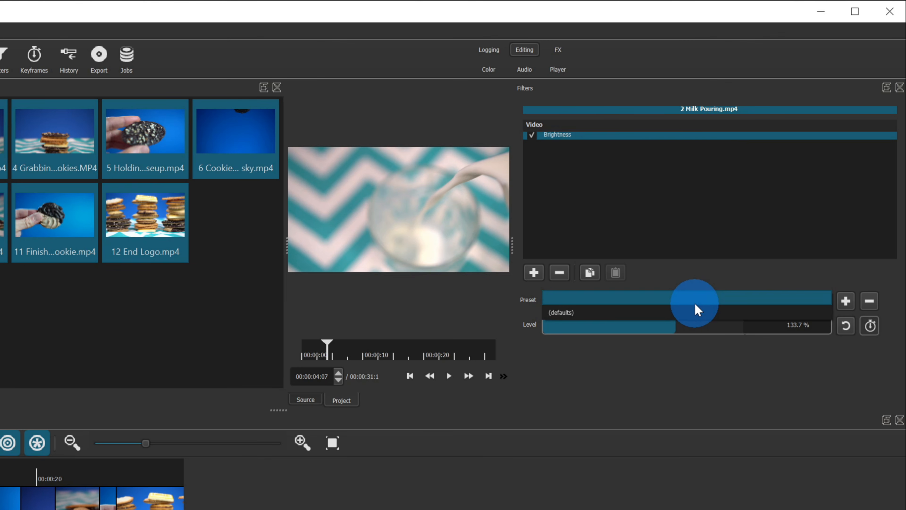
{"action": "left_click", "coordinate": [695, 304]}
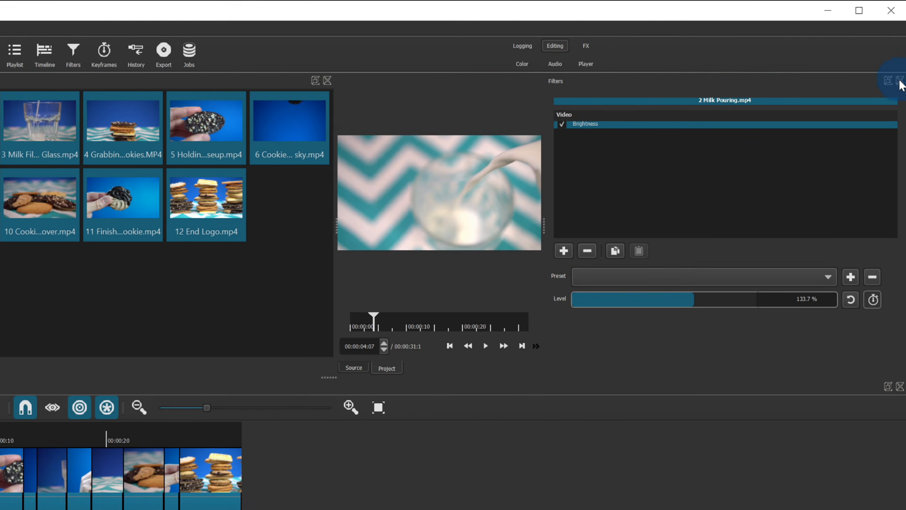
{"action": "left_click", "coordinate": [899, 81]}
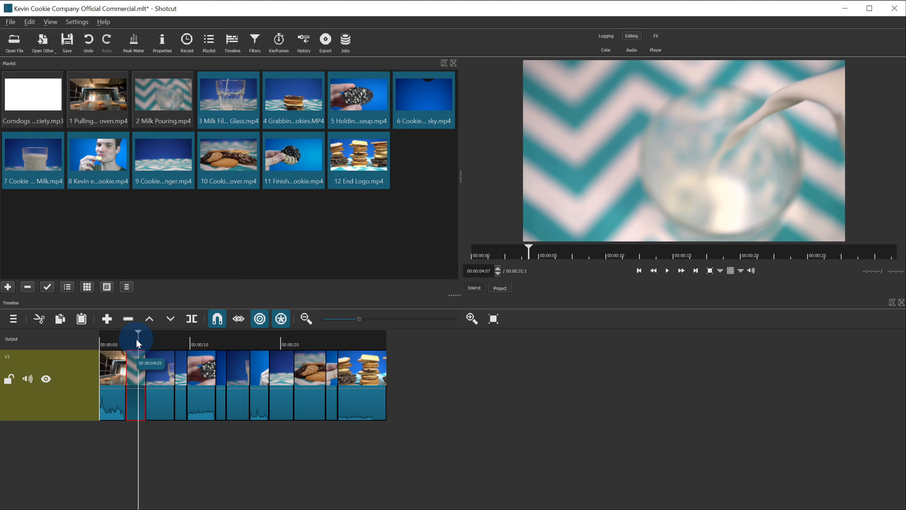
Step: Play the sequence around the 2 Milk Pouring clip and again from the start of the timeline to review picture and sound
{"action": "key", "text": "space"}
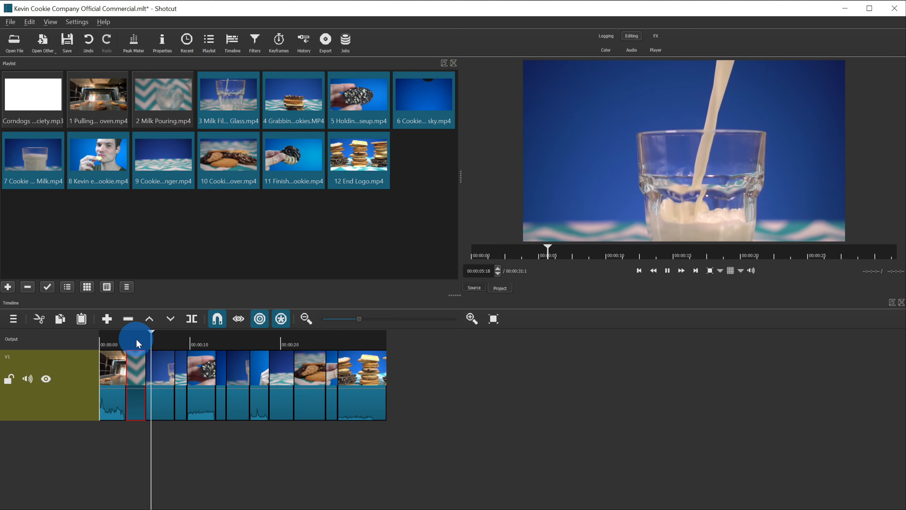
{"action": "left_click", "coordinate": [137, 340]}
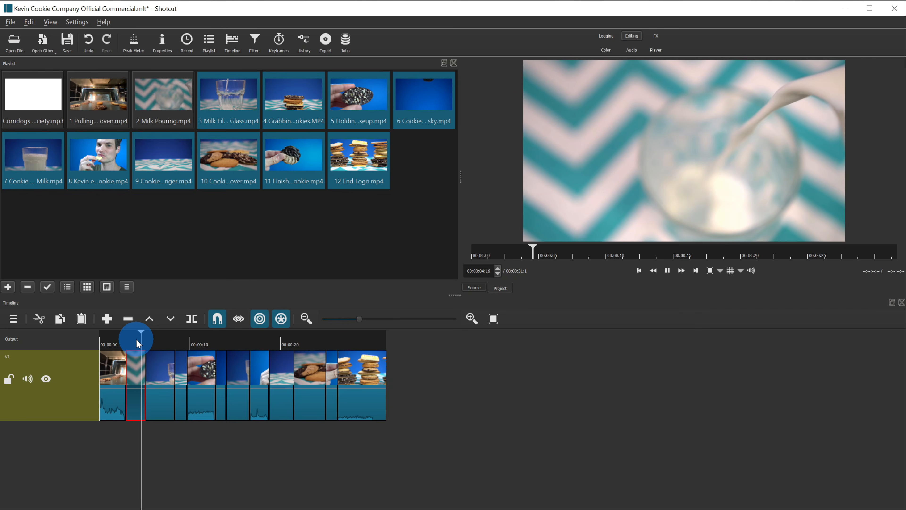
{"action": "key", "text": "space"}
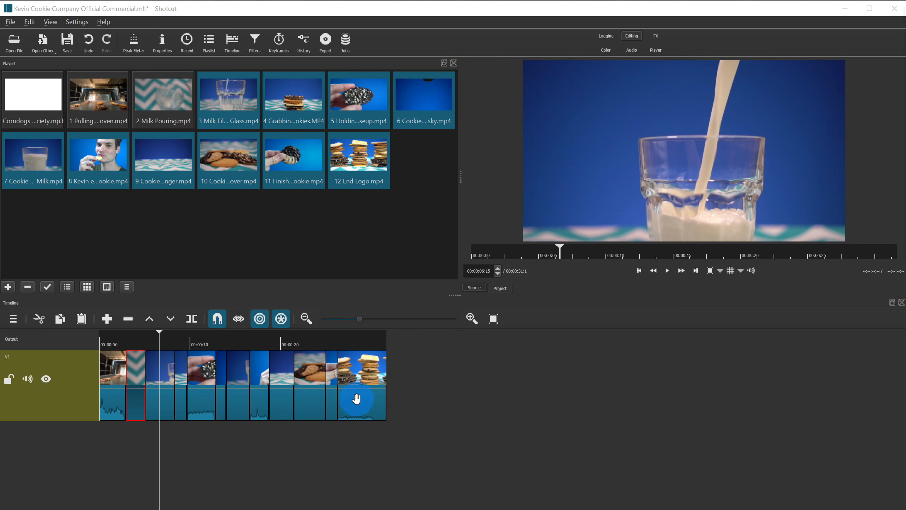
{"action": "left_click_drag", "start_coordinate": [161, 330], "coordinate": [100, 333]}
{"action": "key", "text": "space"}
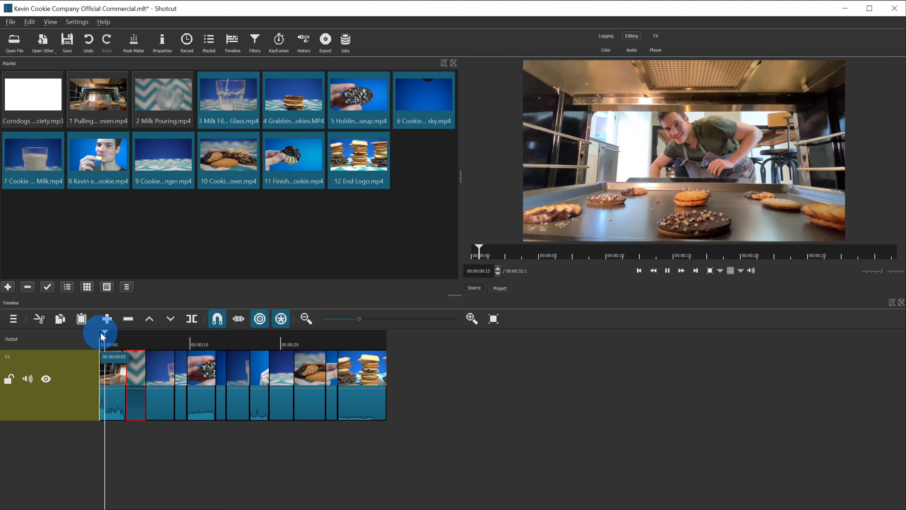
{"action": "key", "text": "space"}
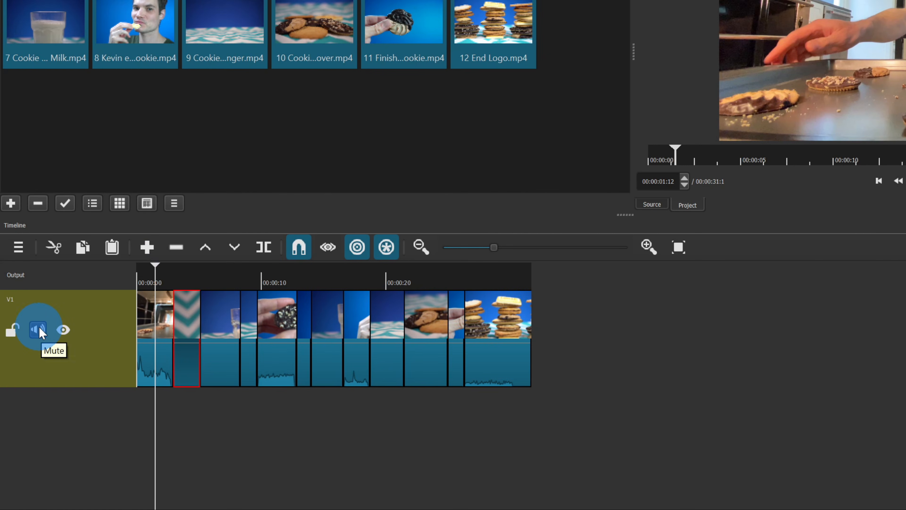
Step: Mute video track V1 and add a new audio track to the timeline
{"action": "left_click", "coordinate": [39, 329]}
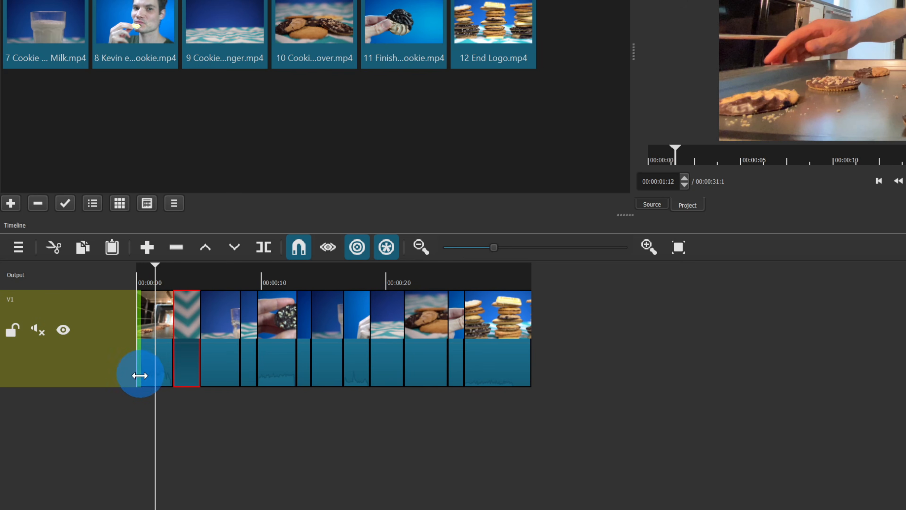
{"action": "right_click", "coordinate": [90, 422]}
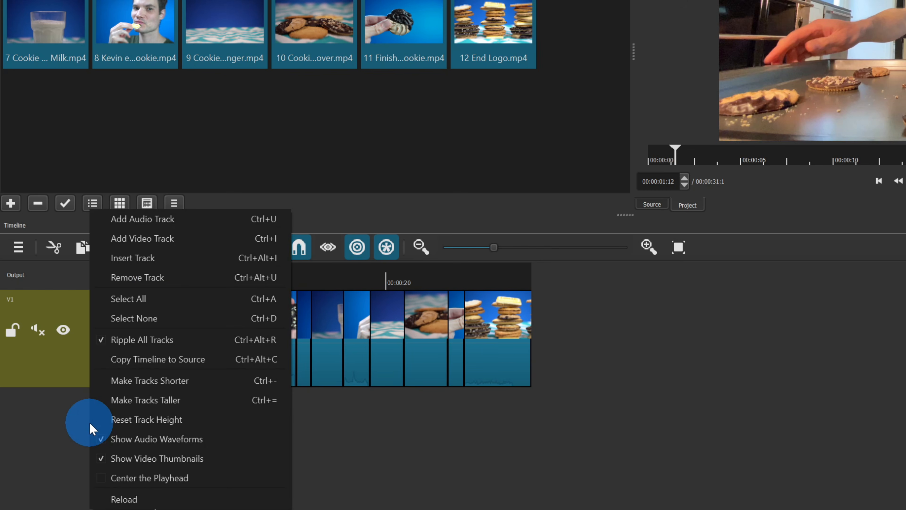
{"action": "left_click", "coordinate": [157, 222]}
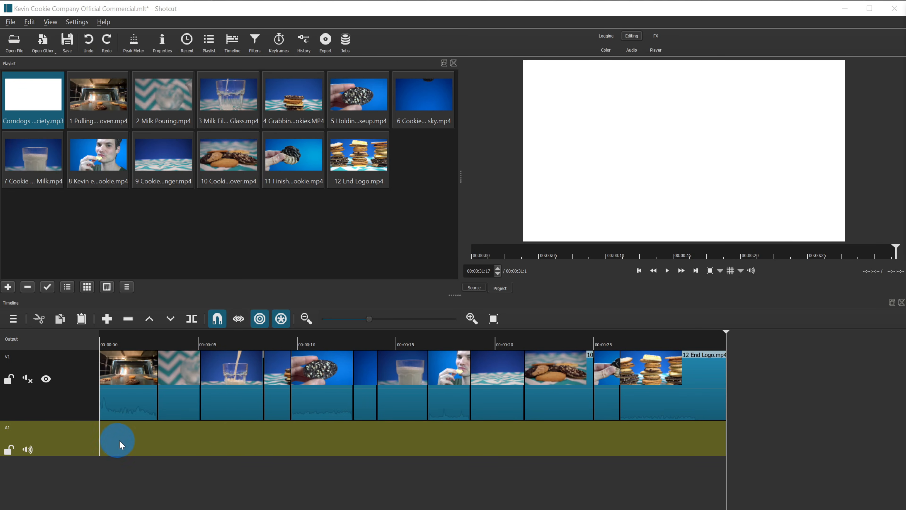
Step: Try to place the Corndogs in Santa Monica music at the start of track A1 with ripple enabled, and undo the placement
{"action": "left_click", "coordinate": [36, 96]}
{"action": "left_click_drag", "start_coordinate": [36, 95], "coordinate": [97, 445]}
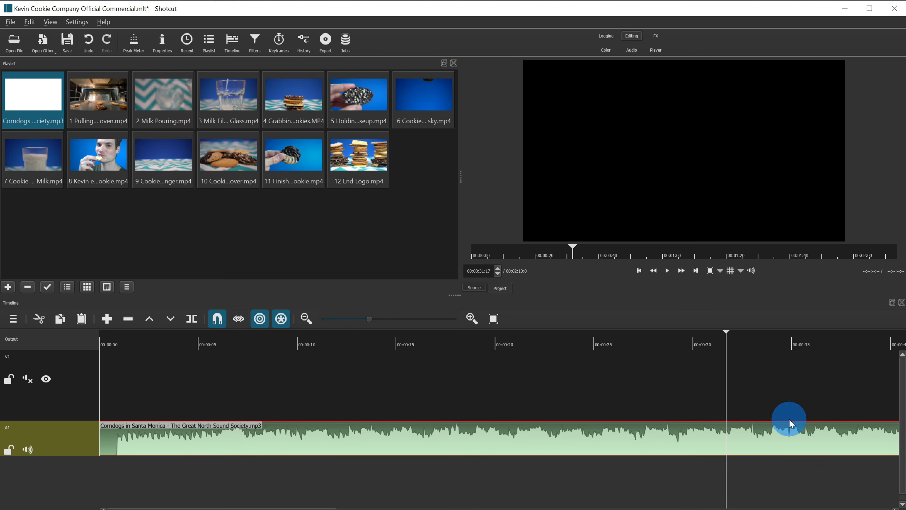
{"action": "scroll", "coordinate": [476, 420], "scroll_direction": "down", "scroll_amount": 5}
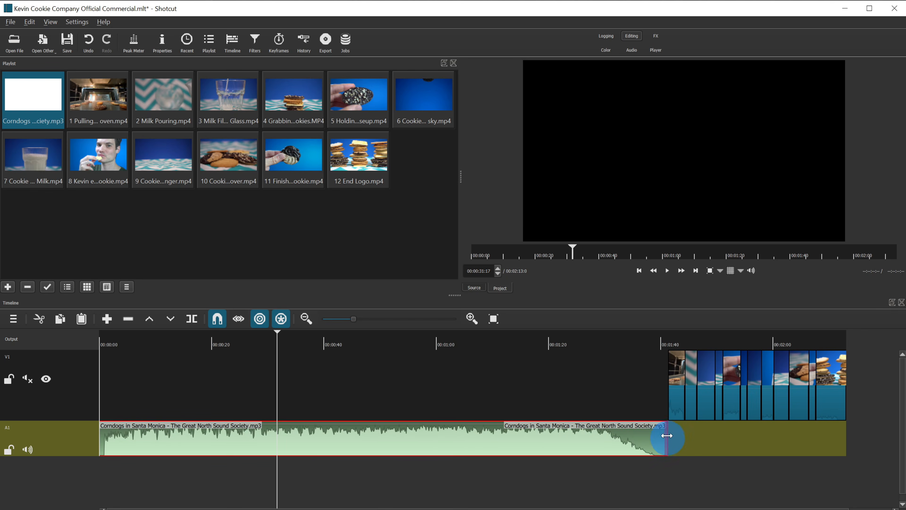
{"action": "left_click", "coordinate": [86, 50]}
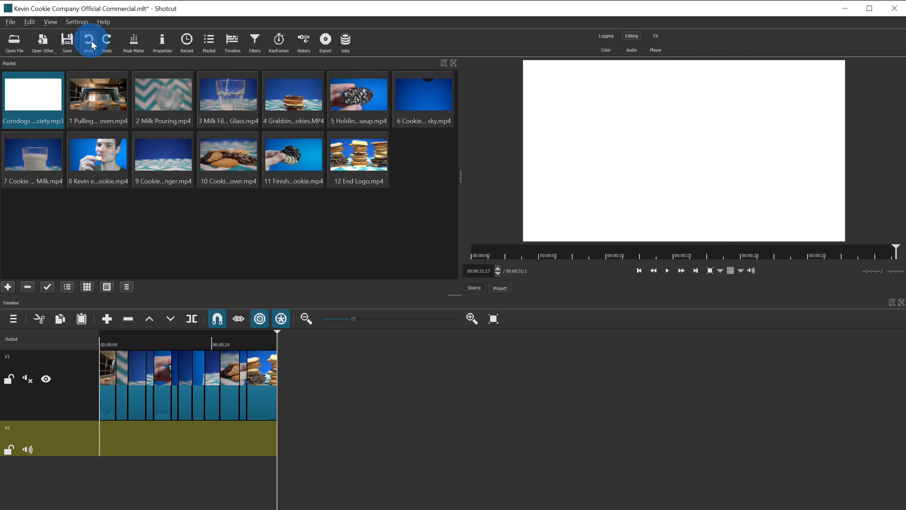
Step: Turn off ripple trim and drop, and place the Corndogs in Santa Monica music at the start of track A1
{"action": "left_click", "coordinate": [262, 319]}
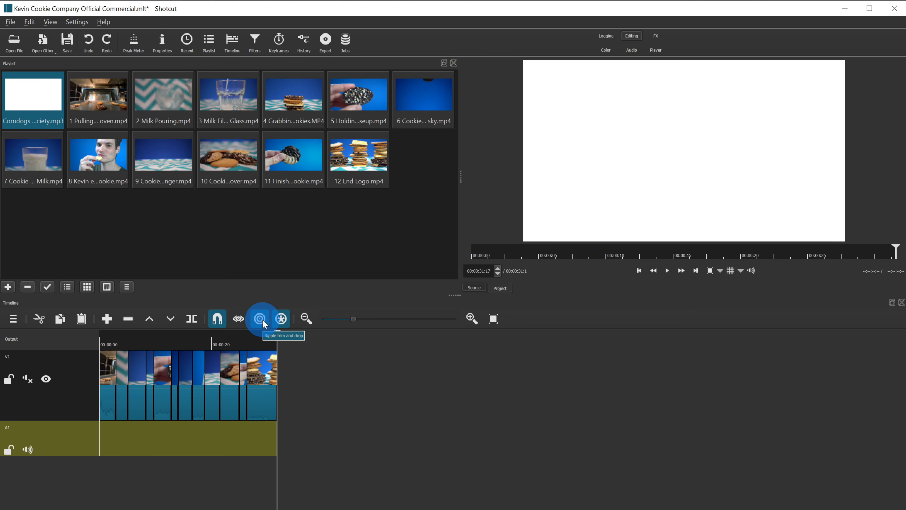
{"action": "left_click", "coordinate": [36, 93]}
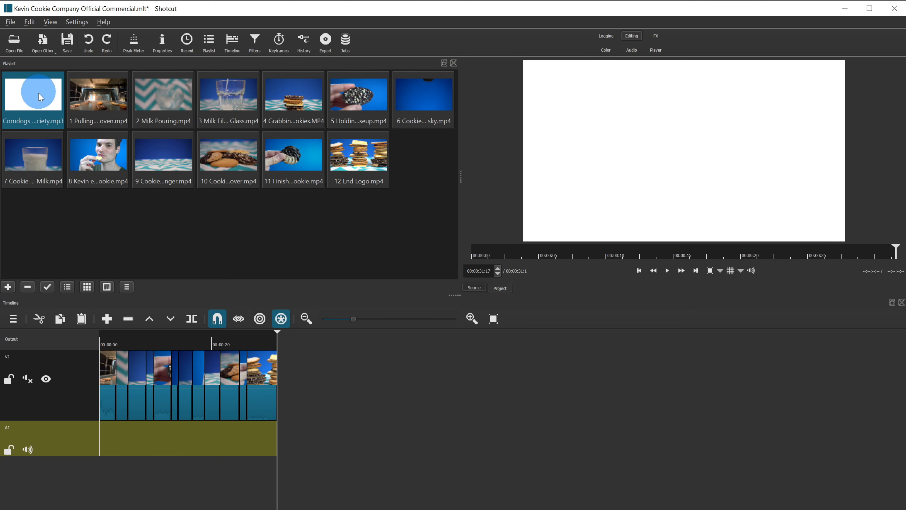
{"action": "left_click_drag", "start_coordinate": [36, 93], "coordinate": [103, 444]}
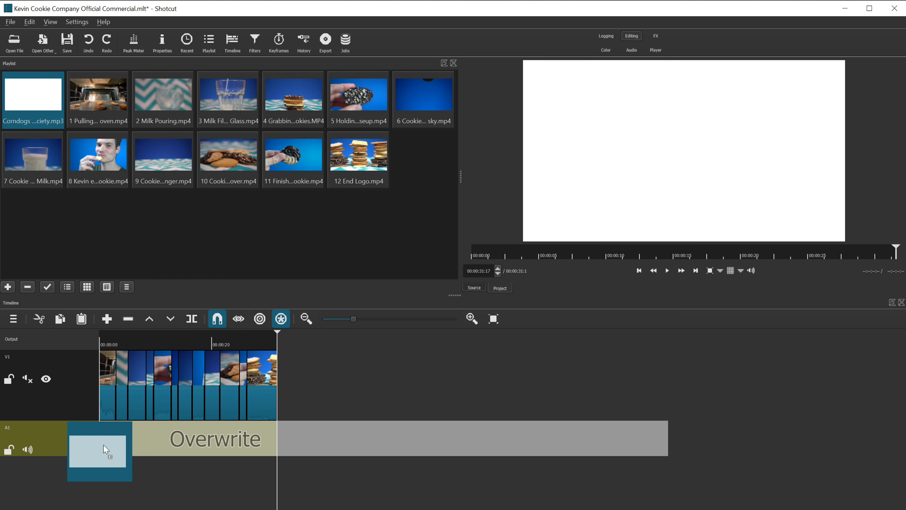
{"action": "left_click_drag", "start_coordinate": [103, 444], "coordinate": [103, 444]}
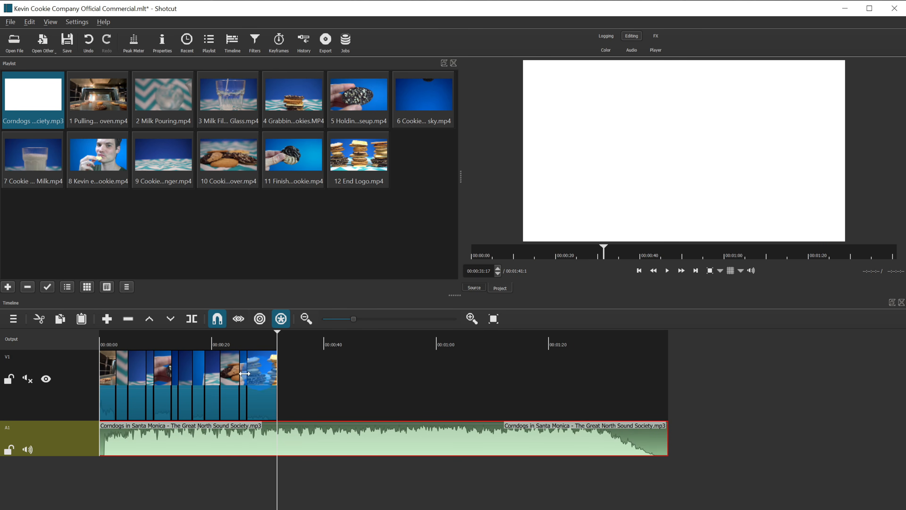
Step: Play the opening seconds of the sequence with the music to examine how the soundtrack begins
{"action": "left_click", "coordinate": [183, 369]}
{"action": "left_click", "coordinate": [184, 368]}
{"action": "left_click", "coordinate": [901, 289]}
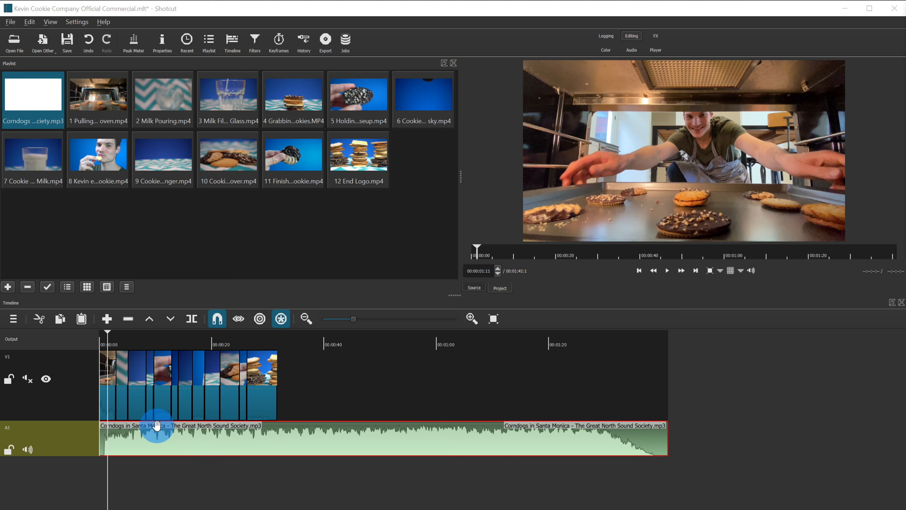
{"action": "scroll", "coordinate": [138, 442], "scroll_direction": "up", "scroll_amount": 1}
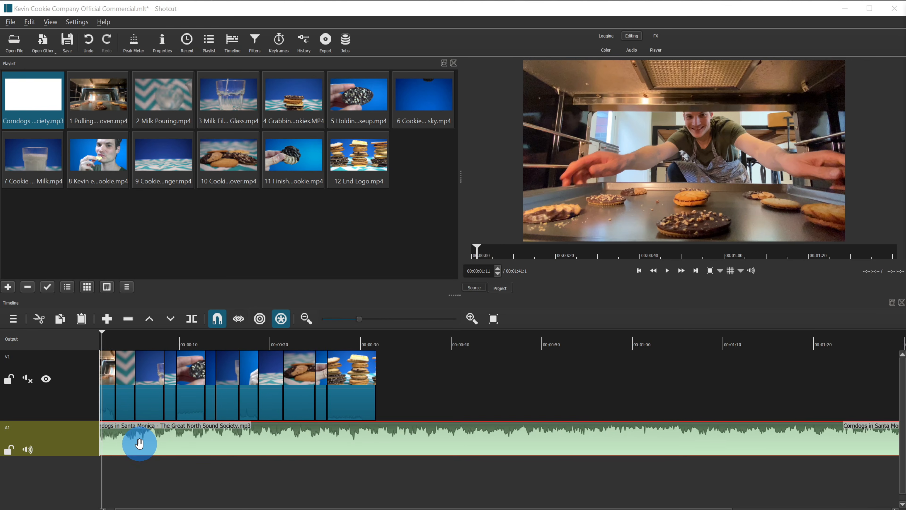
{"action": "scroll", "coordinate": [140, 443], "scroll_direction": "up", "scroll_amount": 2}
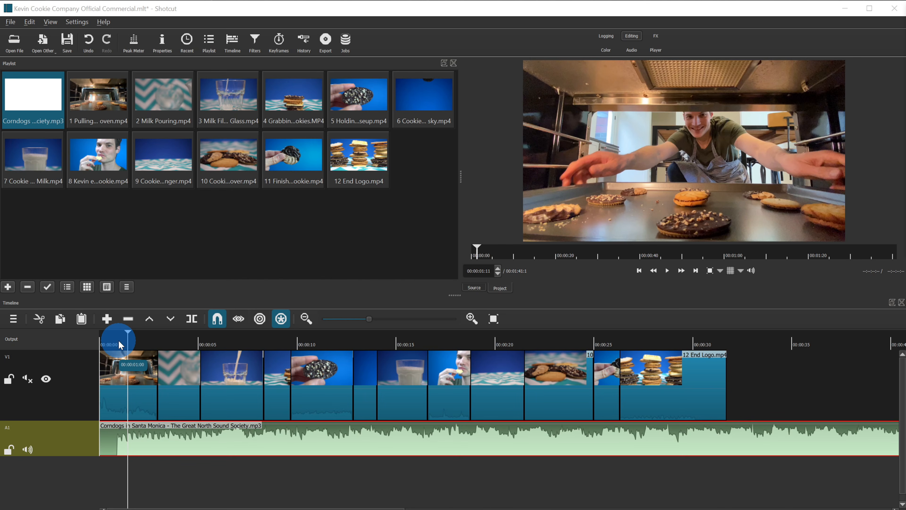
{"action": "key", "text": "space"}
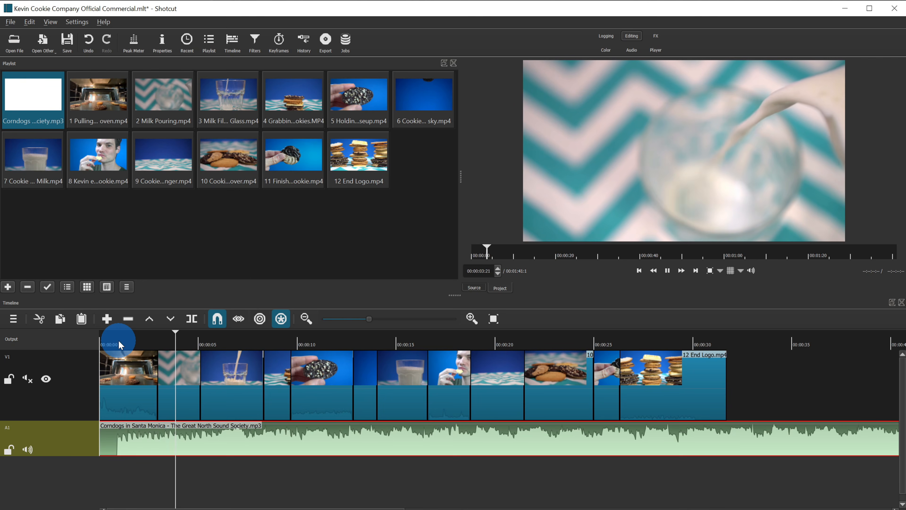
{"action": "key", "text": "space"}
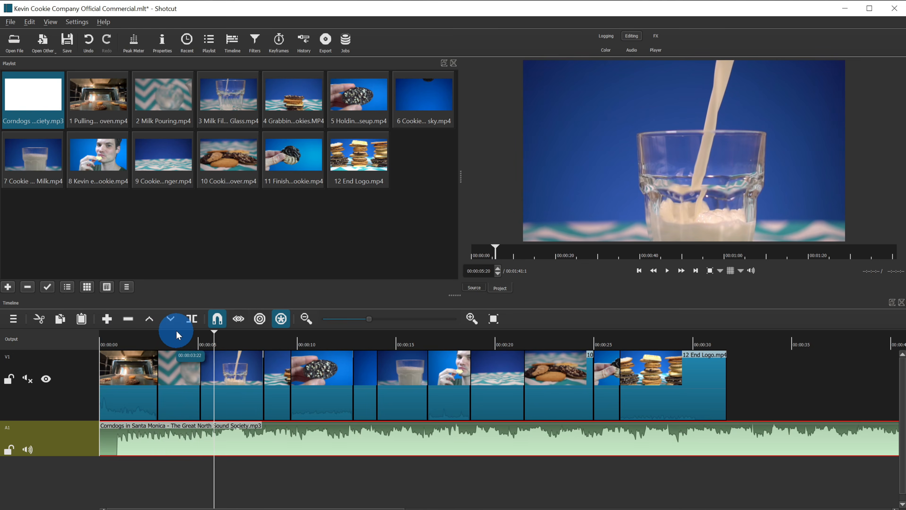
Step: Split off and delete the music before 00:00:04:06, and move the remaining music to the start of track A1
{"action": "left_click", "coordinate": [182, 337]}
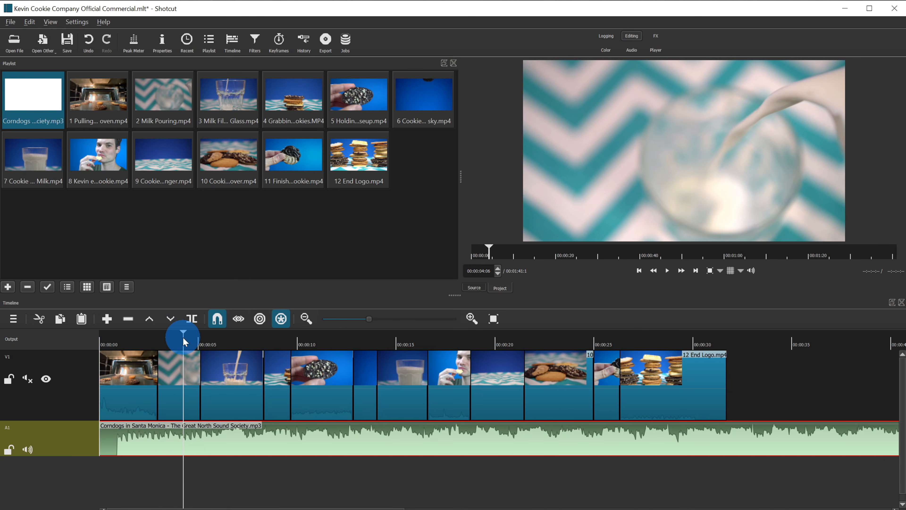
{"action": "left_click_drag", "start_coordinate": [182, 442], "coordinate": [199, 438]}
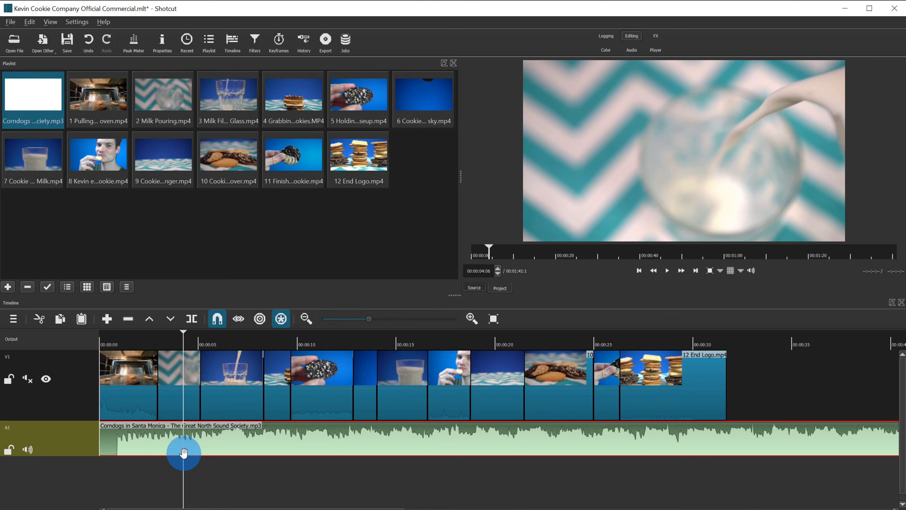
{"action": "key", "text": "s"}
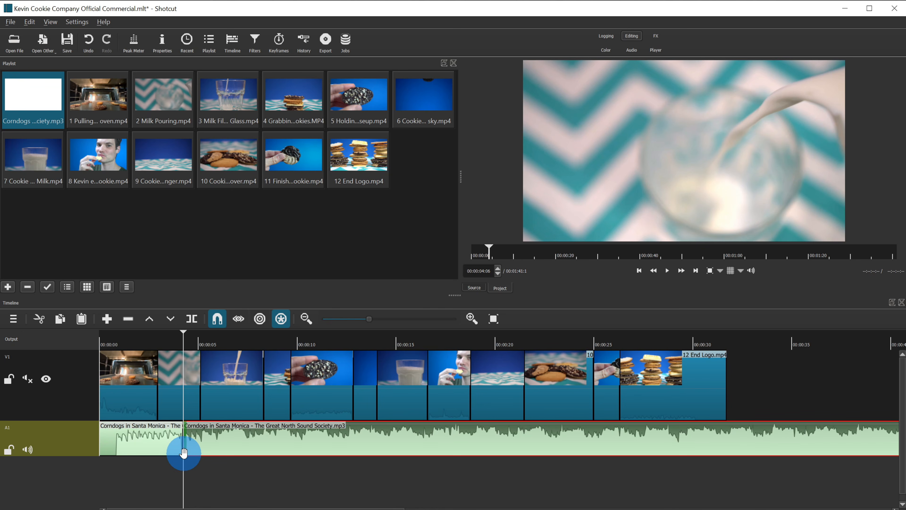
{"action": "left_click", "coordinate": [159, 441]}
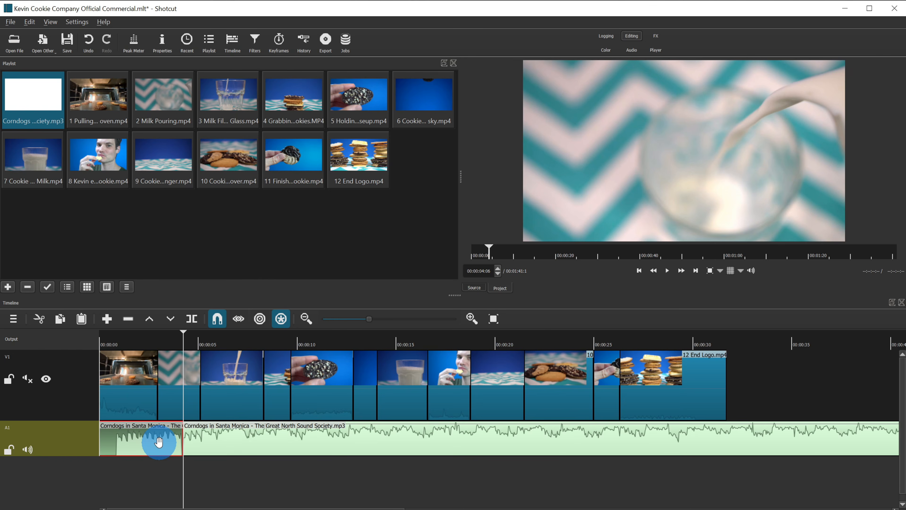
{"action": "key", "text": "Delete"}
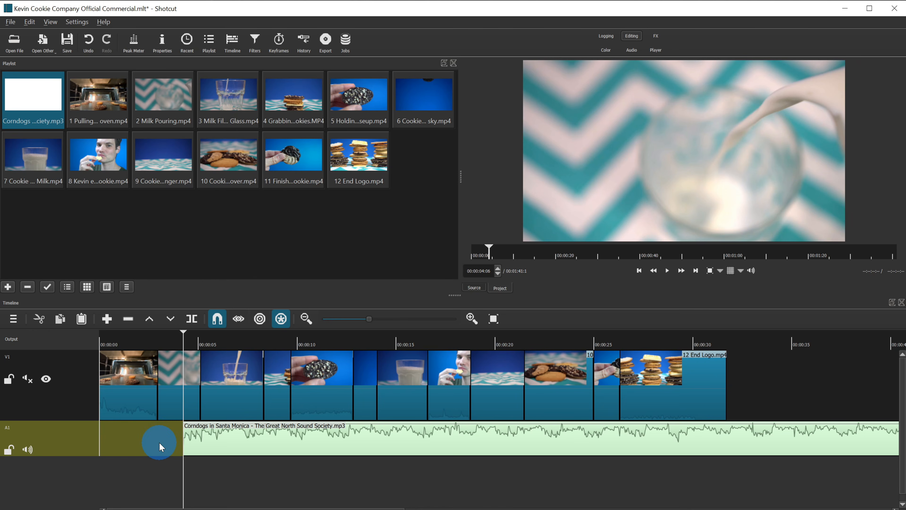
{"action": "left_click_drag", "start_coordinate": [247, 441], "coordinate": [174, 441]}
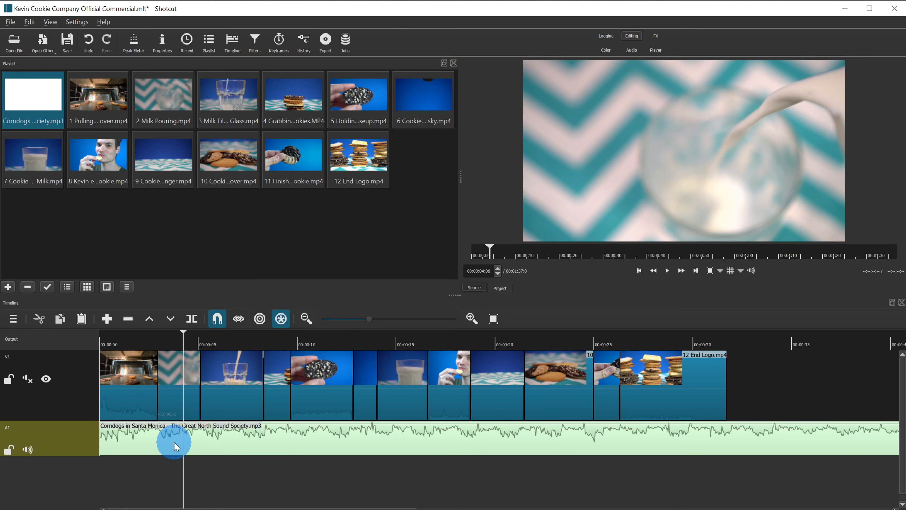
Step: Play the sequence from the beginning to check the shortened music's opening against the first clip
{"action": "left_click", "coordinate": [183, 333]}
{"action": "left_click_drag", "start_coordinate": [182, 334], "coordinate": [76, 334]}
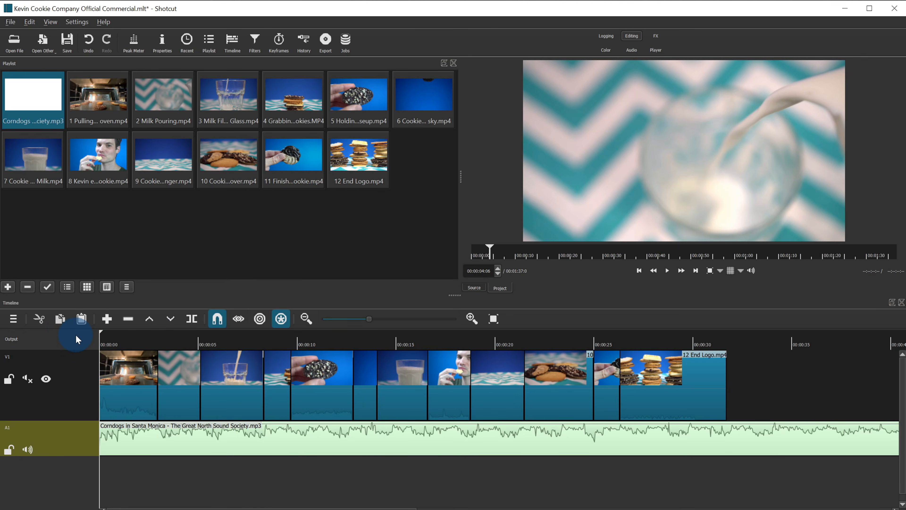
{"action": "key", "text": "space"}
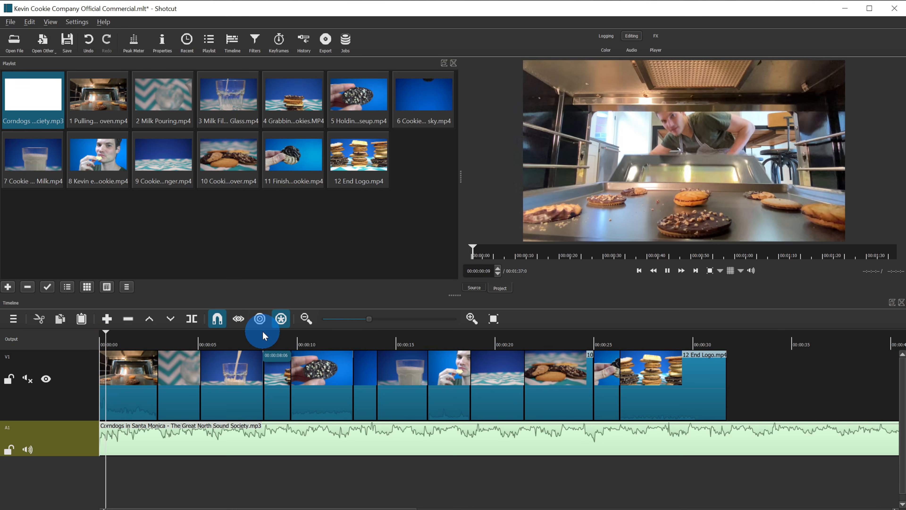
{"action": "key", "text": "space"}
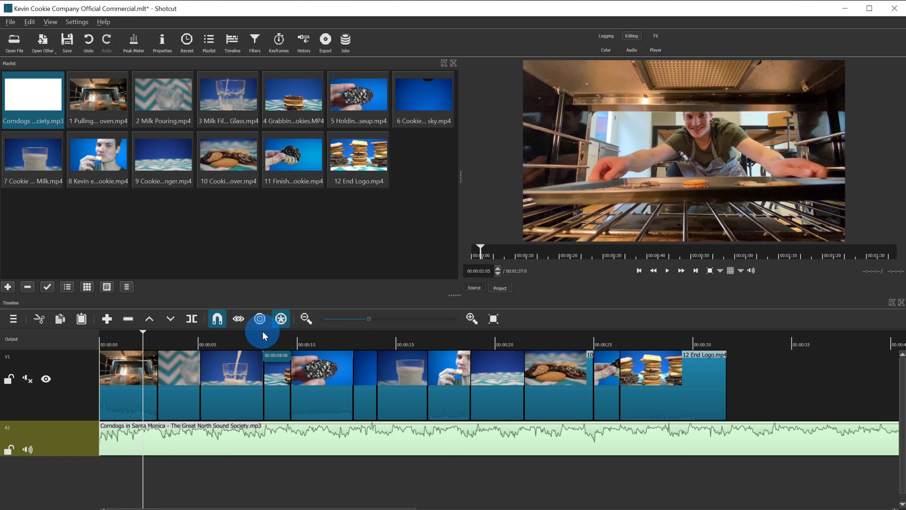
Step: Trim the end of the music to the end of the 12 End Logo clip and give it a fade-out of 02:00
{"action": "key", "text": "minus"}
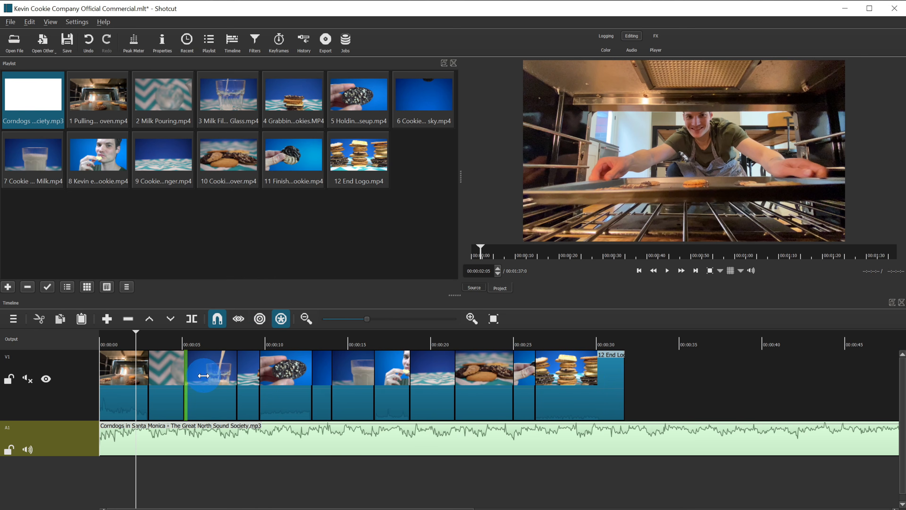
{"action": "left_click", "coordinate": [625, 362]}
{"action": "scroll", "coordinate": [675, 422], "scroll_direction": "up", "scroll_amount": 3}
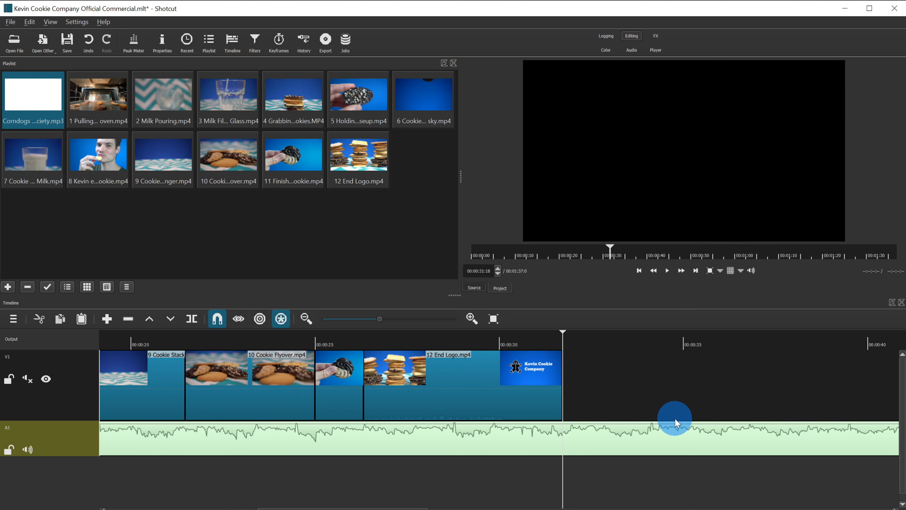
{"action": "left_click", "coordinate": [564, 432]}
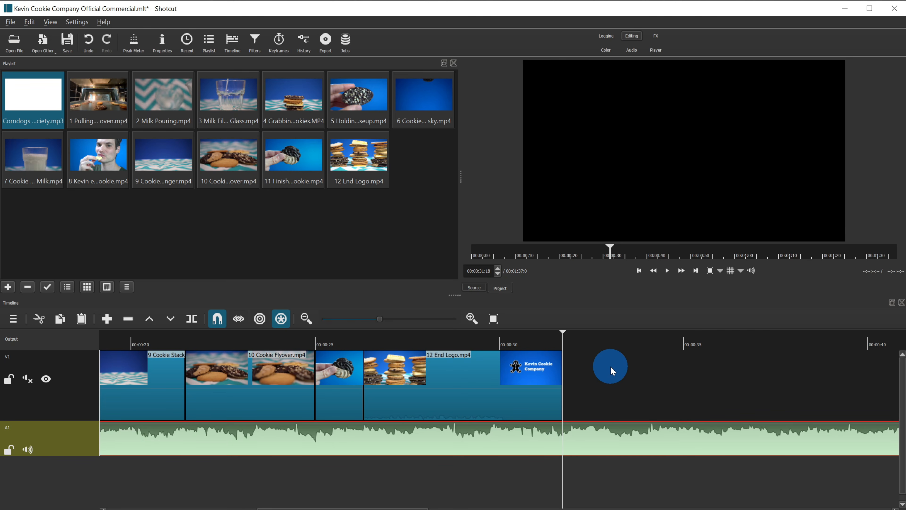
{"action": "key", "text": "o"}
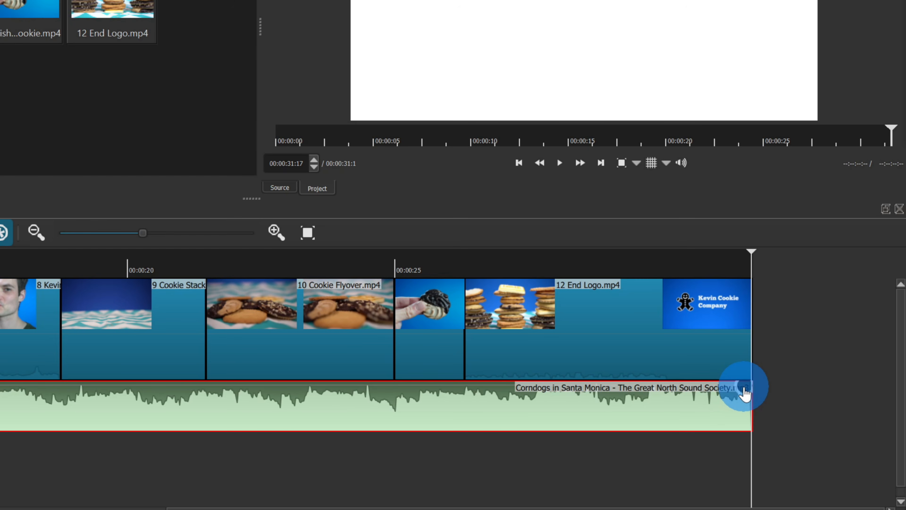
{"action": "left_click_drag", "start_coordinate": [744, 387], "coordinate": [624, 392]}
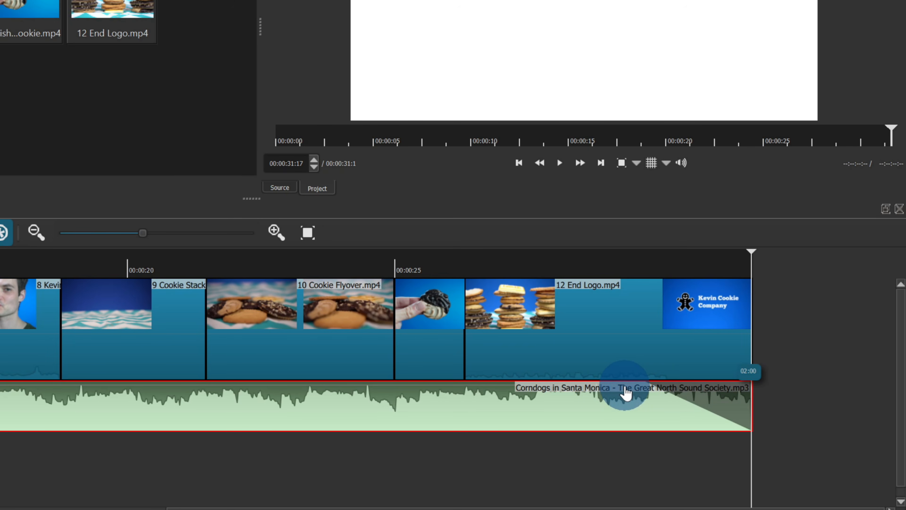
{"action": "left_click_drag", "start_coordinate": [625, 393], "coordinate": [624, 393]}
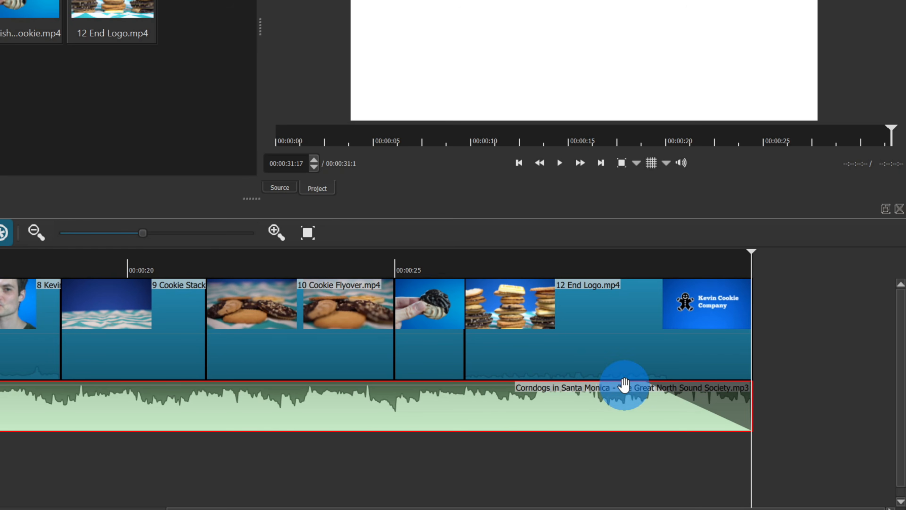
Step: Play the sequence from about 00:00:28:10 through the end logo to check the music's fade-out
{"action": "left_click", "coordinate": [577, 252]}
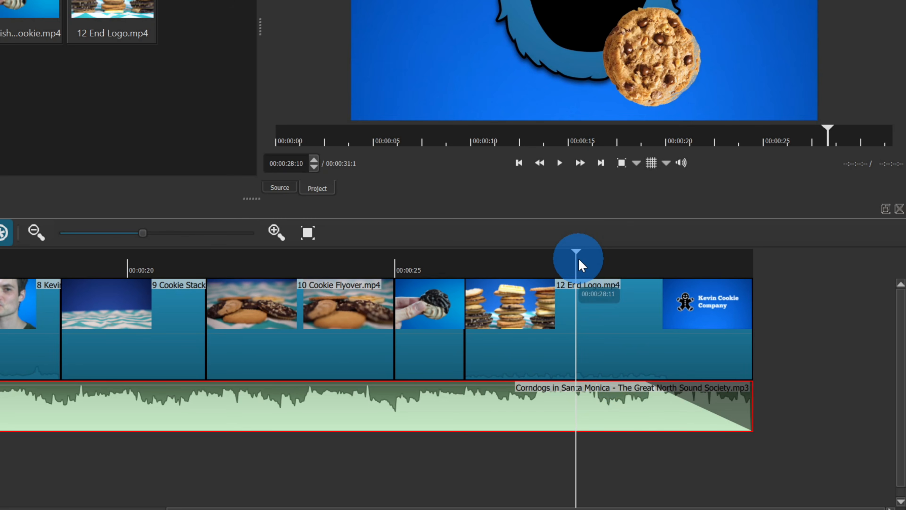
{"action": "key", "text": "space"}
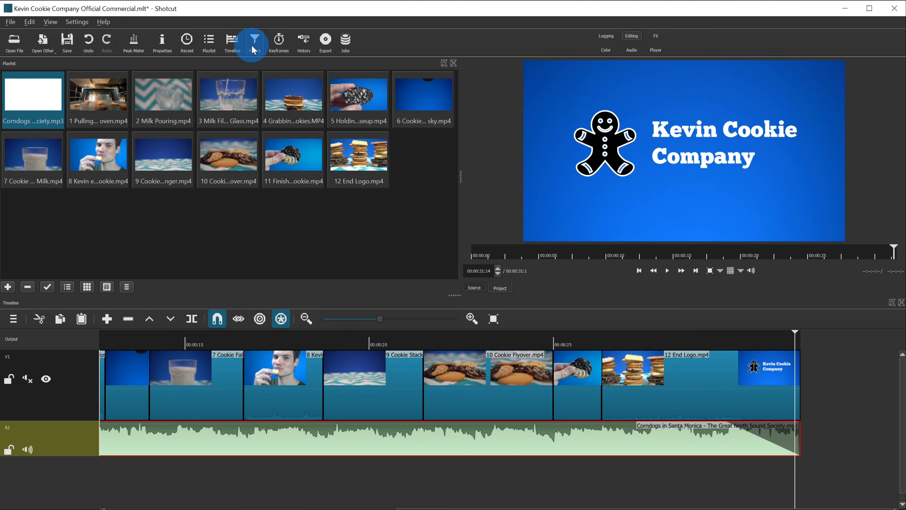
Step: Examine the audio filters available for the background music clip, leaving its filters as they are
{"action": "left_click", "coordinate": [253, 42]}
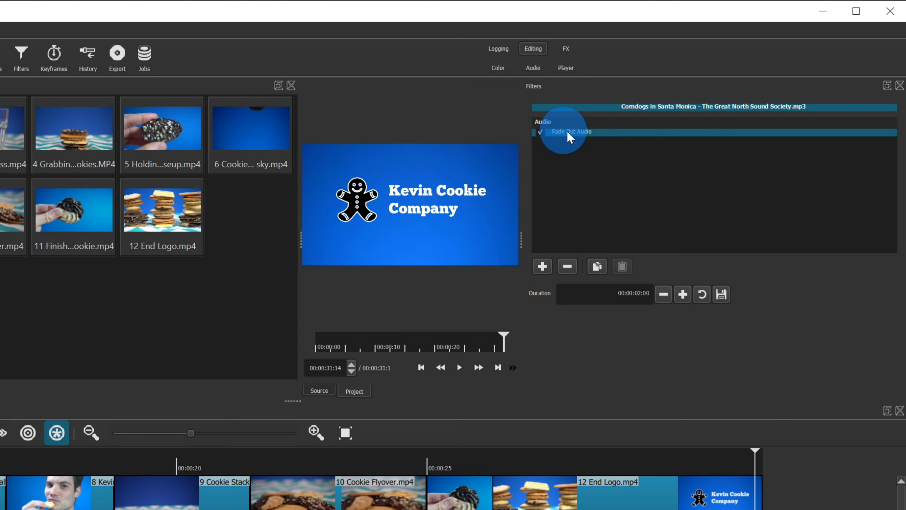
{"action": "left_click", "coordinate": [542, 266]}
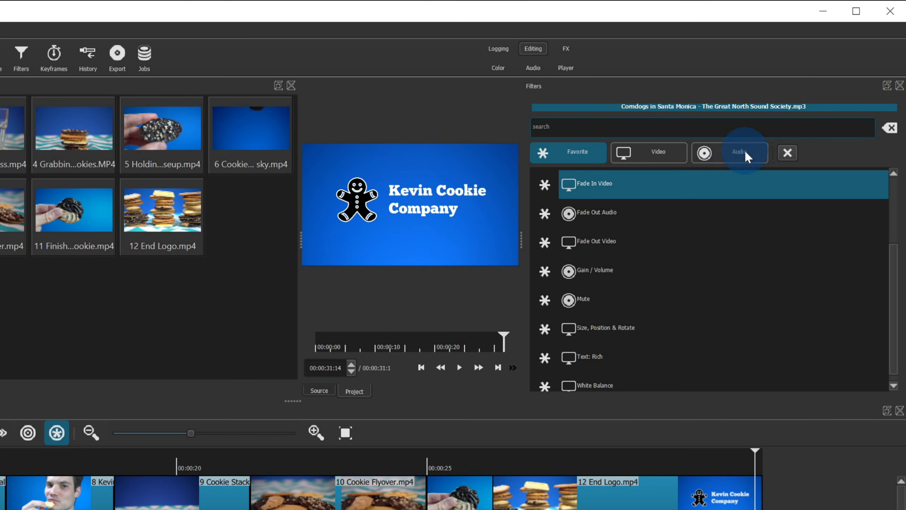
{"action": "left_click", "coordinate": [735, 153]}
{"action": "scroll", "coordinate": [674, 236], "scroll_direction": "down", "scroll_amount": 5}
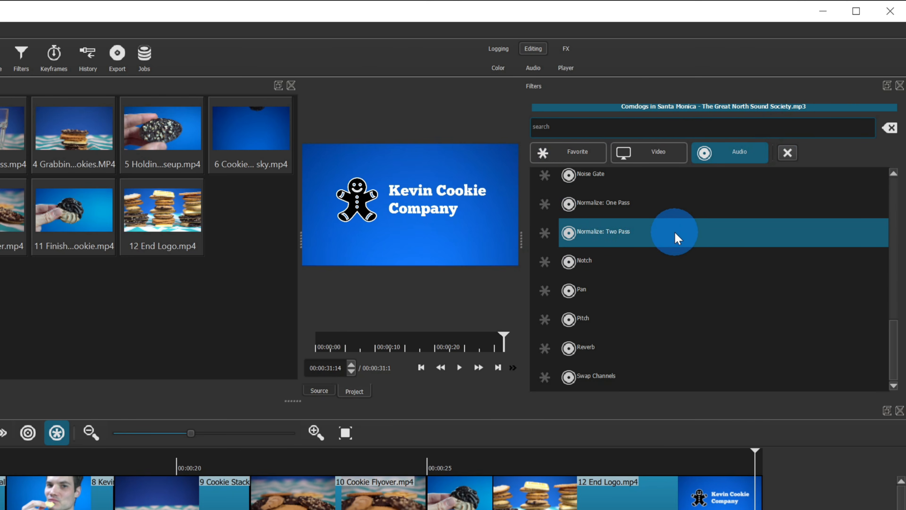
{"action": "left_click", "coordinate": [677, 270]}
{"action": "left_click", "coordinate": [702, 338]}
{"action": "scroll", "coordinate": [700, 341], "scroll_direction": "up", "scroll_amount": 4}
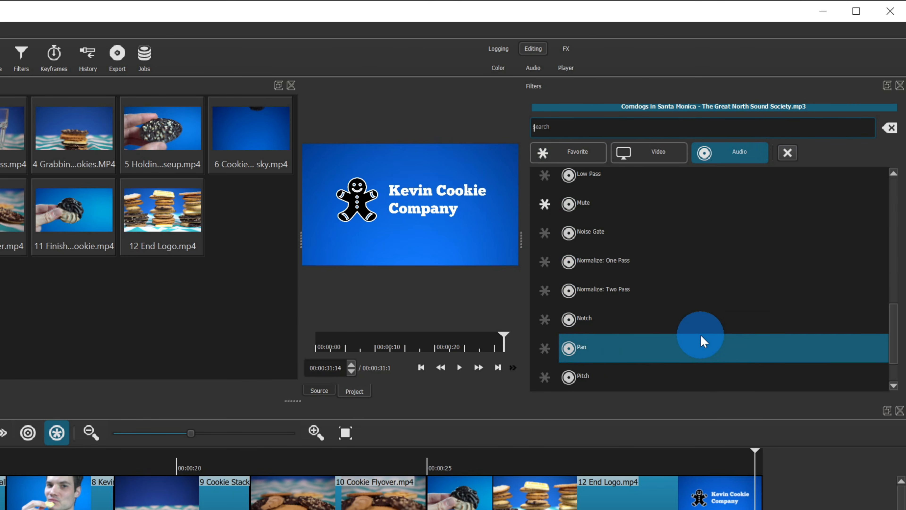
{"action": "left_click", "coordinate": [698, 324]}
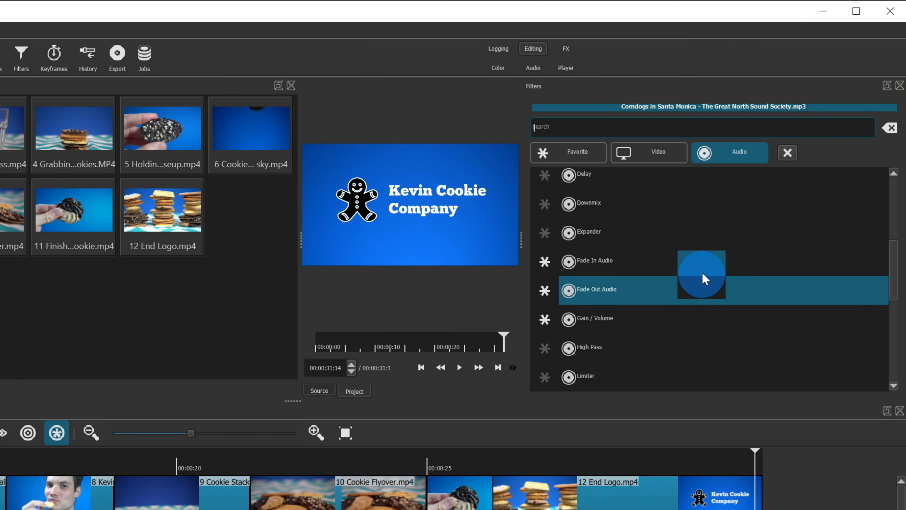
{"action": "left_click", "coordinate": [710, 284]}
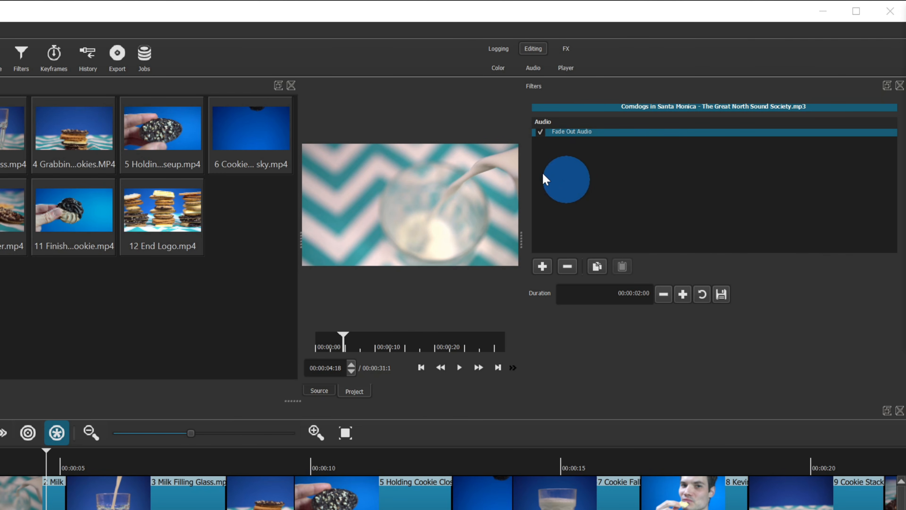
{"action": "left_click", "coordinate": [542, 266]}
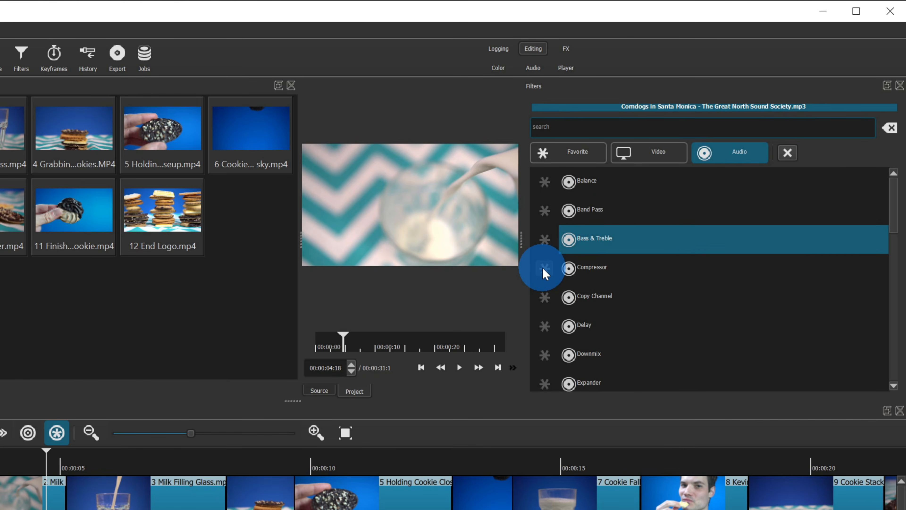
{"action": "scroll", "coordinate": [747, 247], "scroll_direction": "down", "scroll_amount": 2}
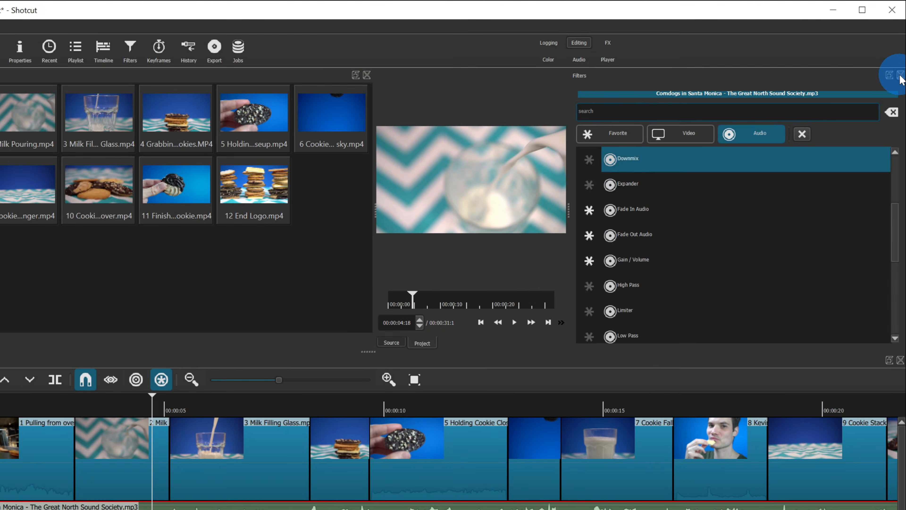
{"action": "left_click", "coordinate": [899, 86]}
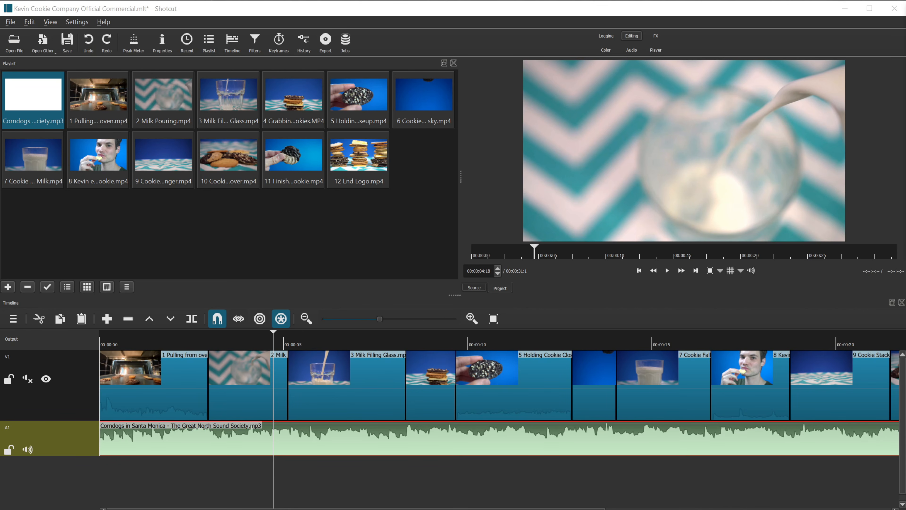
Step: Select the 1 Pulling from oven clip and examine its favorite filters, including Text: Rich
{"action": "left_click", "coordinate": [435, 279]}
{"action": "left_click", "coordinate": [125, 374]}
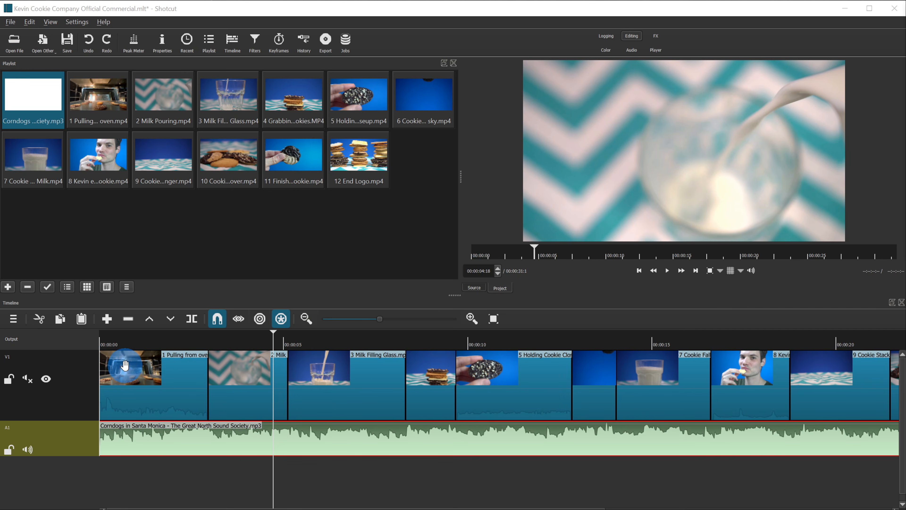
{"action": "left_click", "coordinate": [164, 403]}
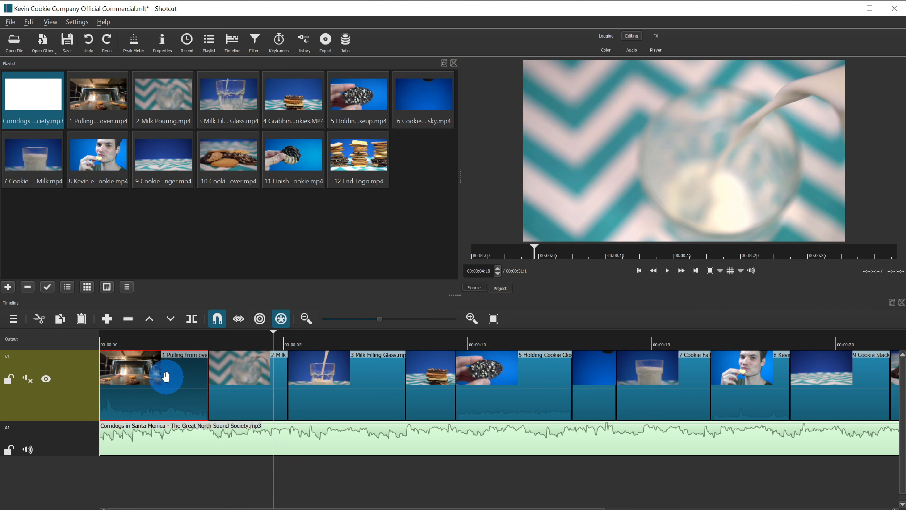
{"action": "left_click", "coordinate": [254, 40]}
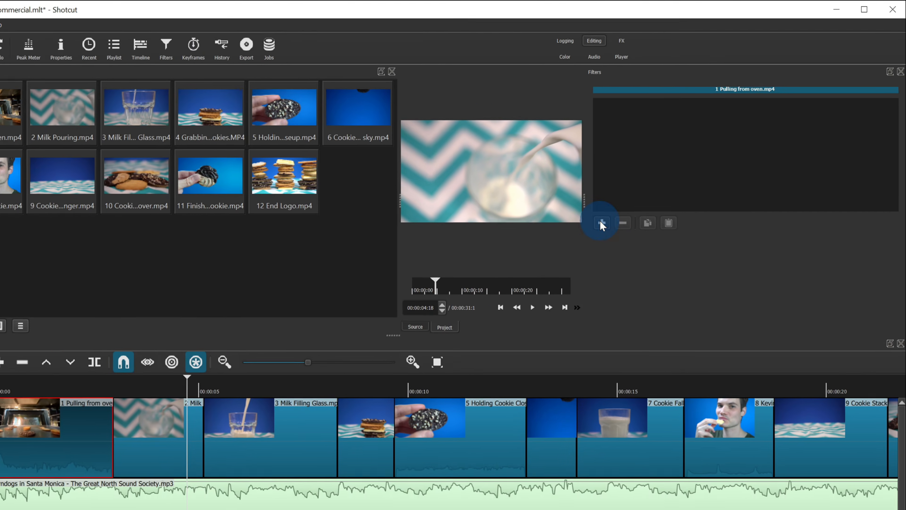
{"action": "left_click", "coordinate": [638, 196]}
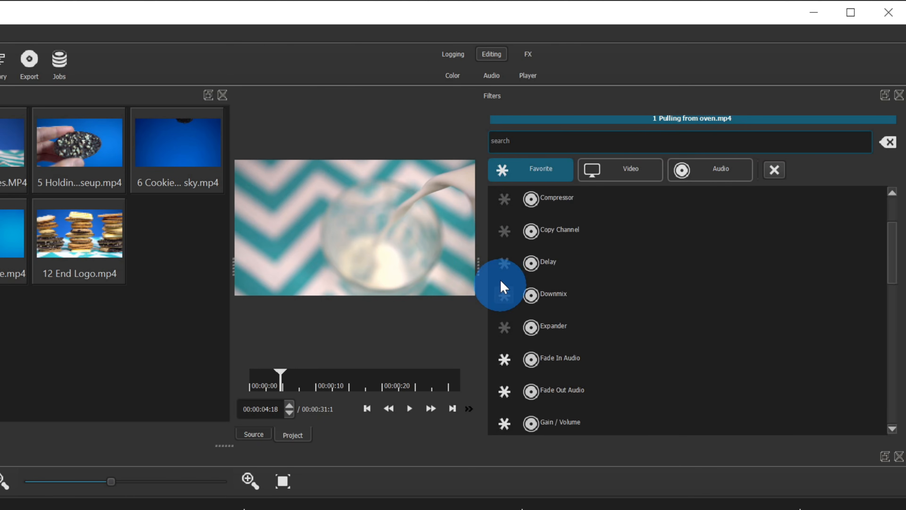
{"action": "left_click", "coordinate": [533, 170]}
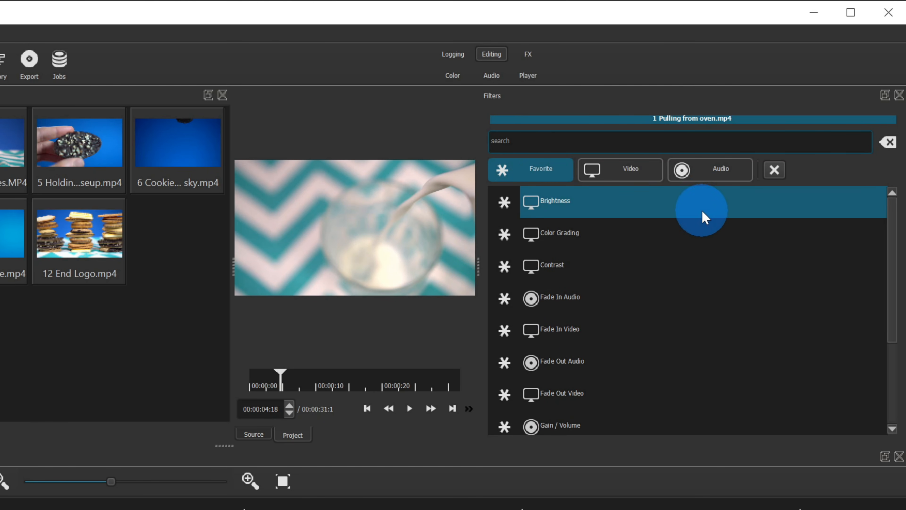
{"action": "scroll", "coordinate": [703, 219], "scroll_direction": "down", "scroll_amount": 5}
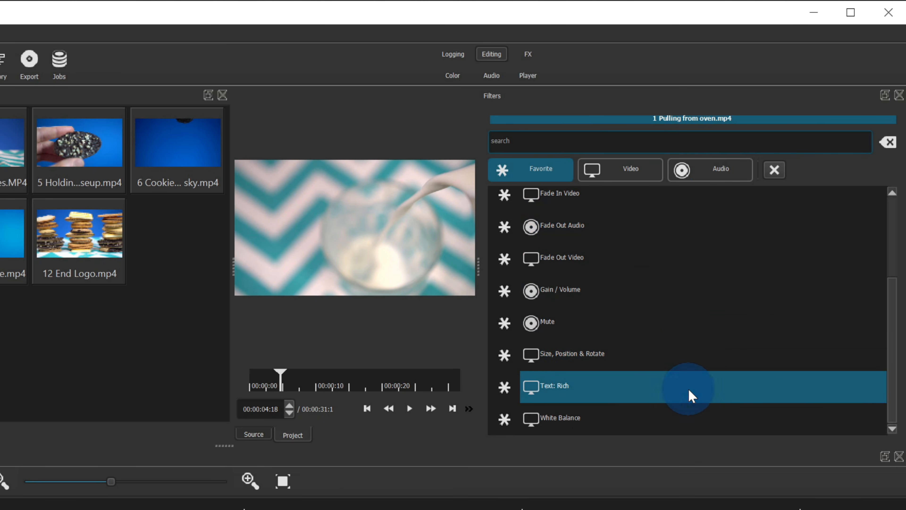
{"action": "left_click", "coordinate": [679, 396]}
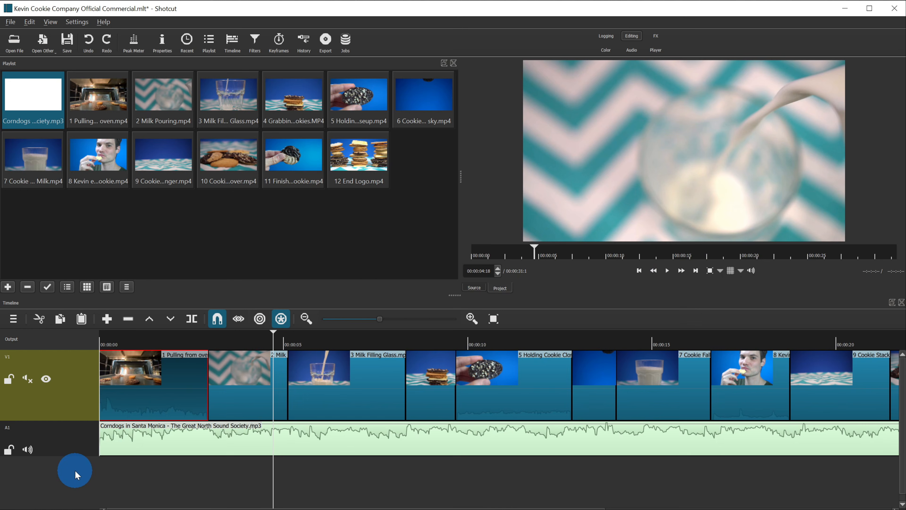
Step: Add a second video track and create a text clip with a transparent background reading "Kevin Cookie Company"
{"action": "right_click", "coordinate": [75, 470]}
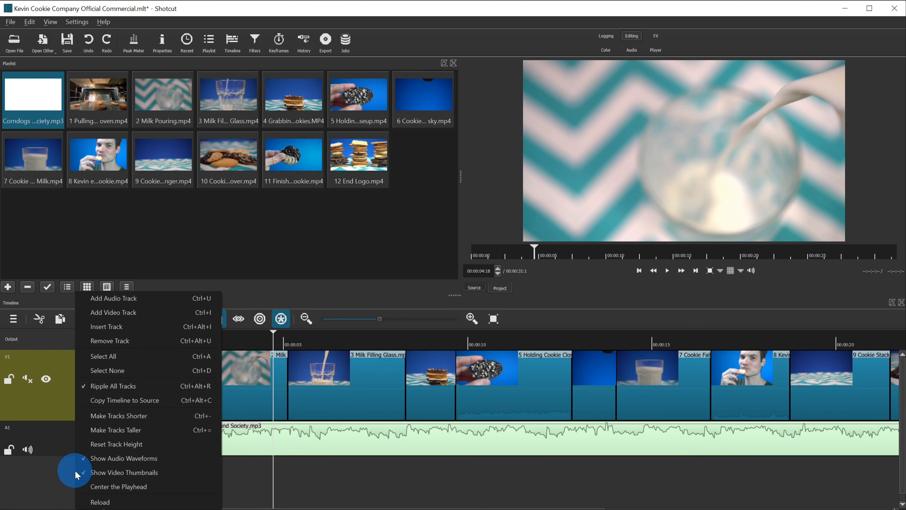
{"action": "left_click", "coordinate": [133, 313]}
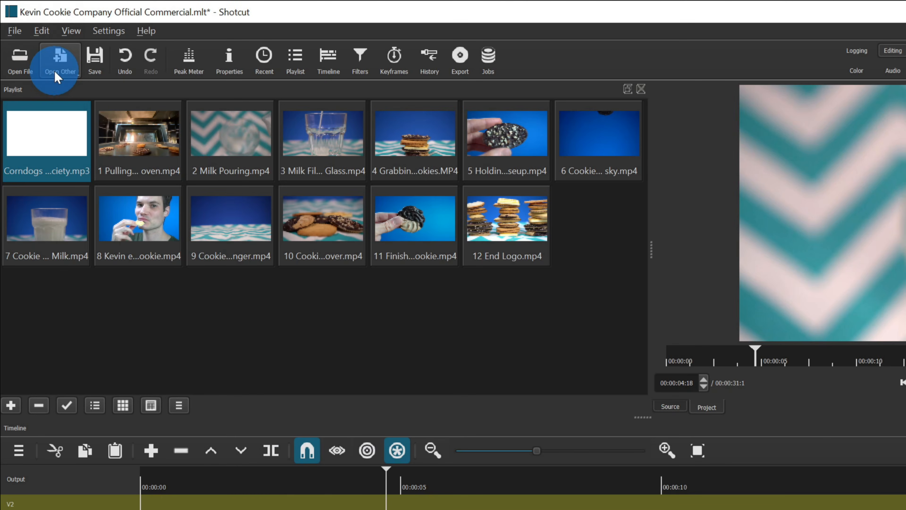
{"action": "left_click", "coordinate": [40, 50]}
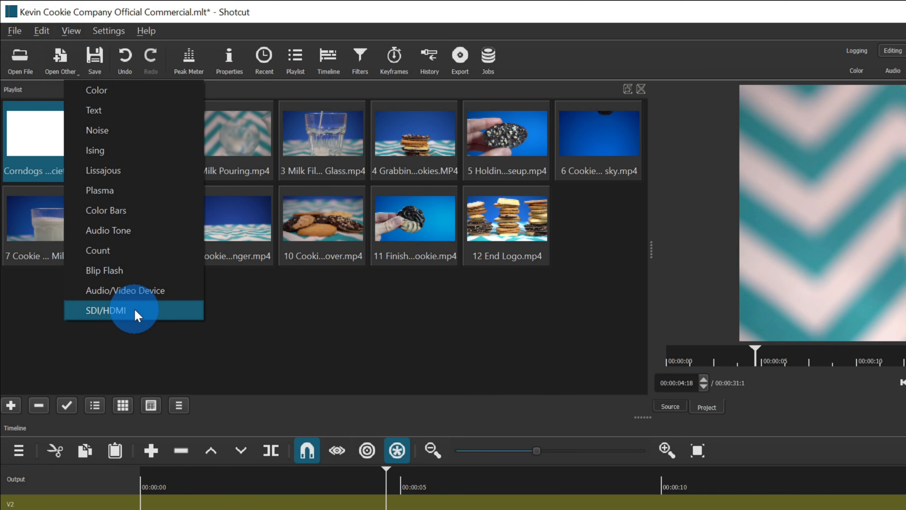
{"action": "left_click", "coordinate": [140, 110]}
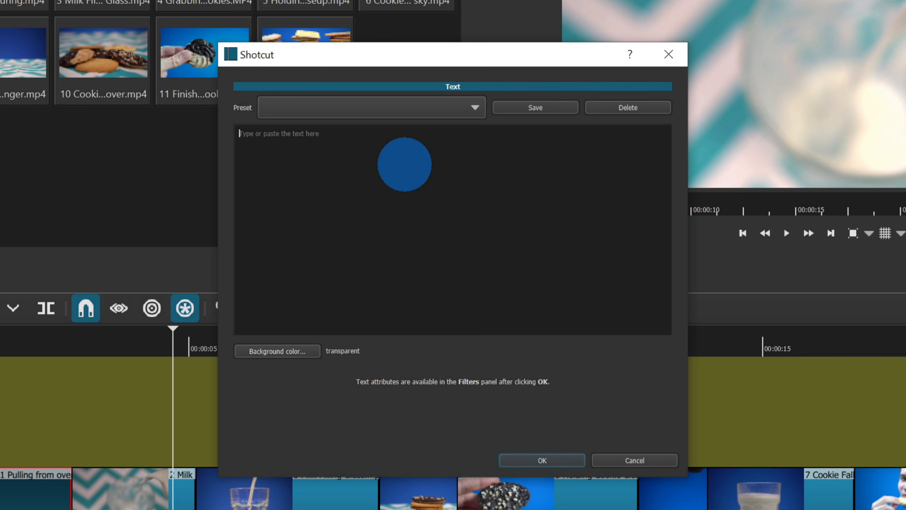
{"action": "type", "text": "Kevin Cookie Company"}
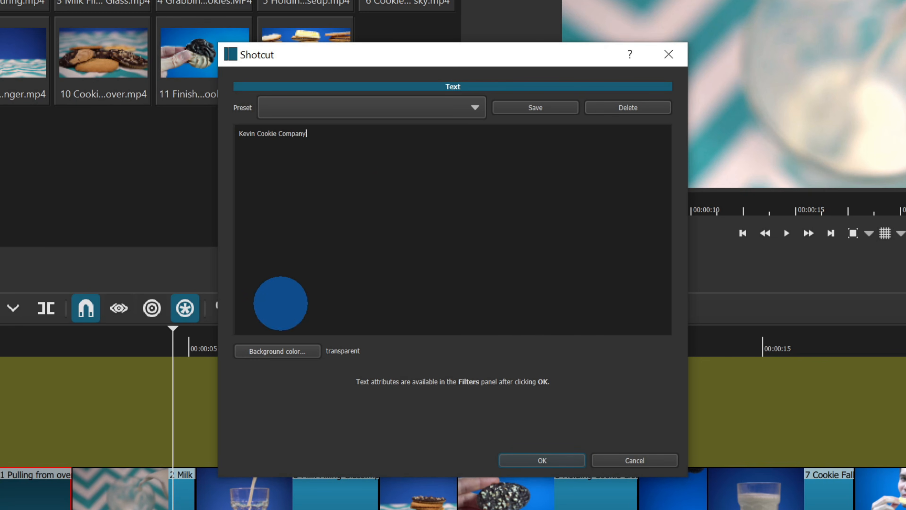
{"action": "left_click", "coordinate": [549, 459]}
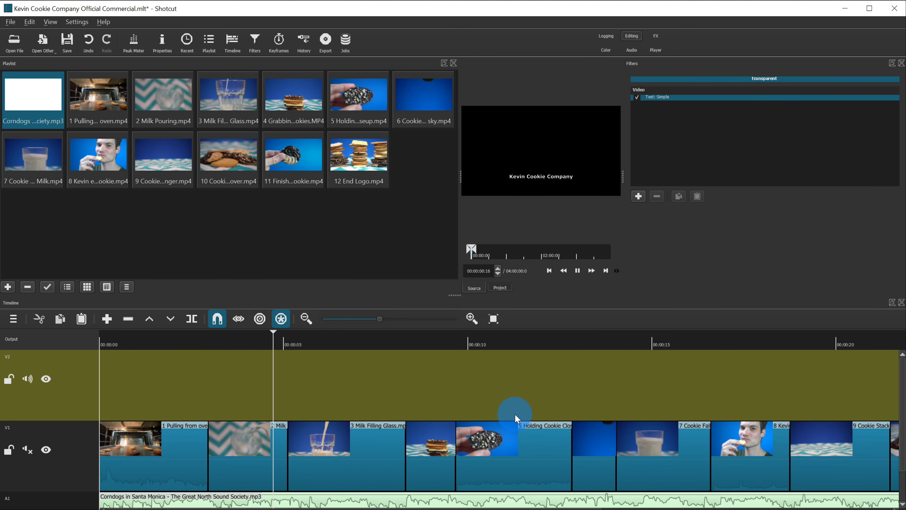
{"action": "scroll", "coordinate": [514, 413], "scroll_direction": "down", "scroll_amount": 1}
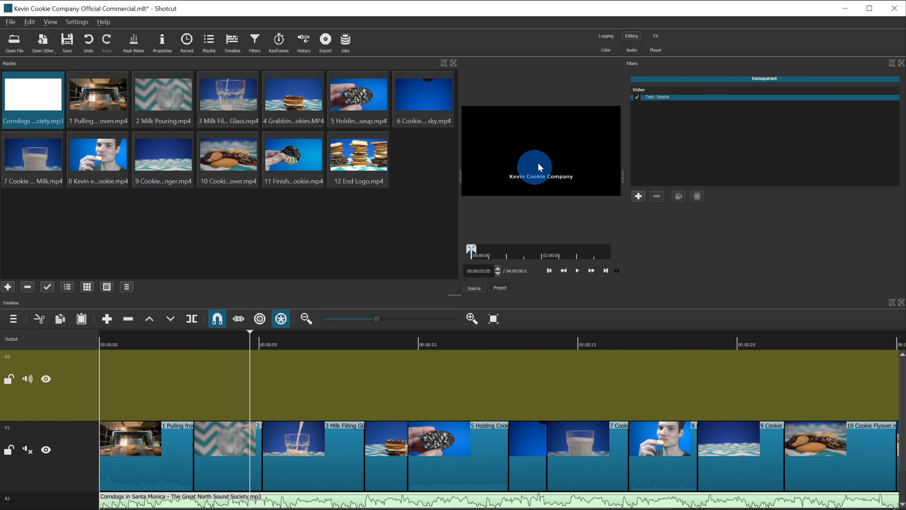
{"action": "left_click", "coordinate": [573, 191]}
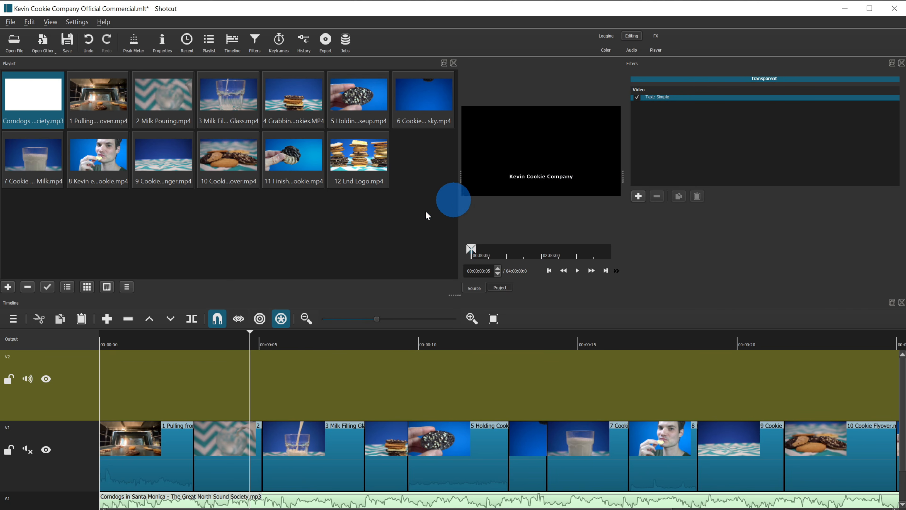
Step: Place the text clip on track V2 at the playhead and play it over the milk clips
{"action": "left_click", "coordinate": [171, 318]}
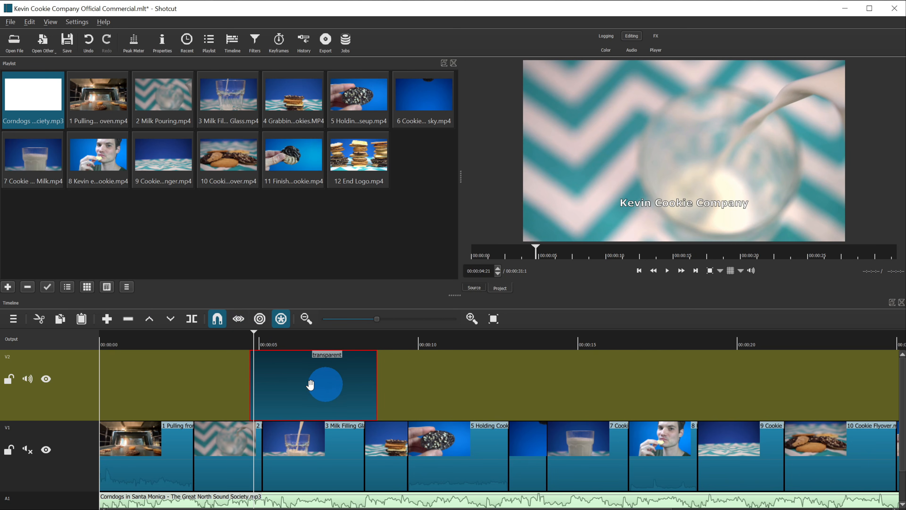
{"action": "key", "text": "space"}
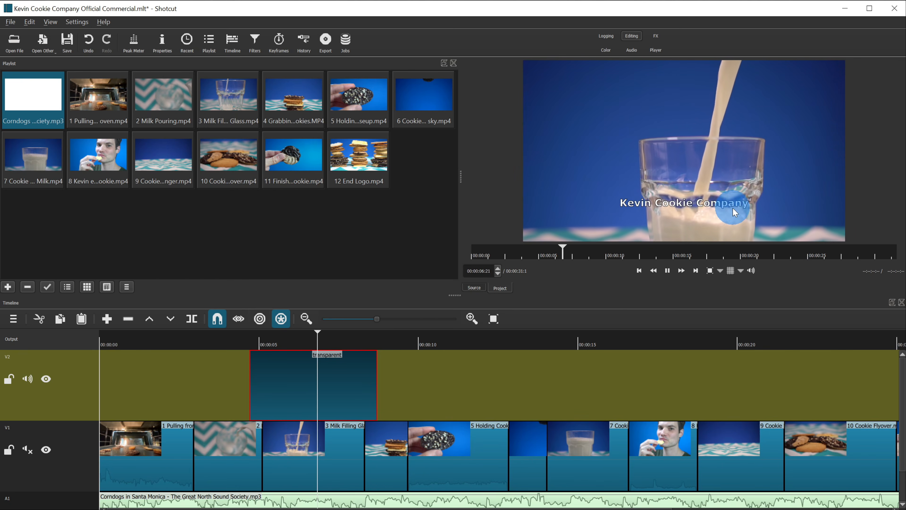
{"action": "key", "text": "space"}
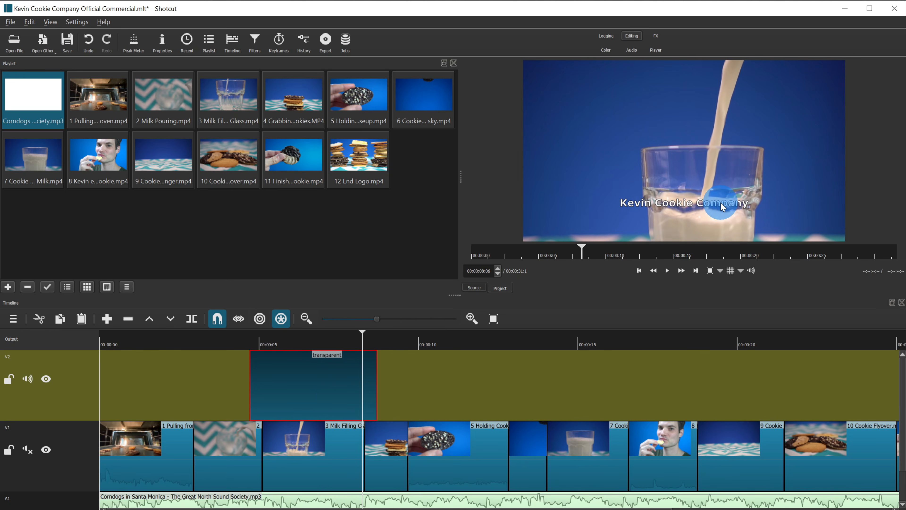
Step: Remove track V2 together with its text clip
{"action": "right_click", "coordinate": [83, 385]}
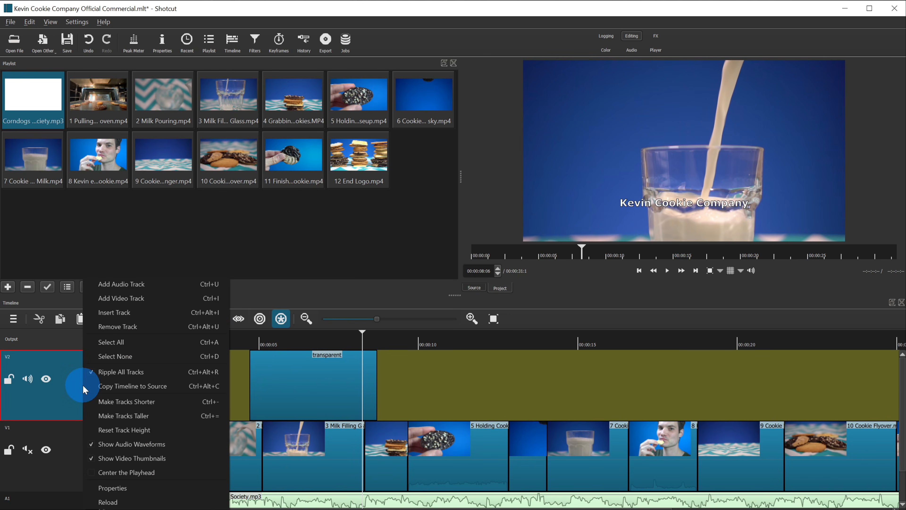
{"action": "left_click", "coordinate": [163, 326]}
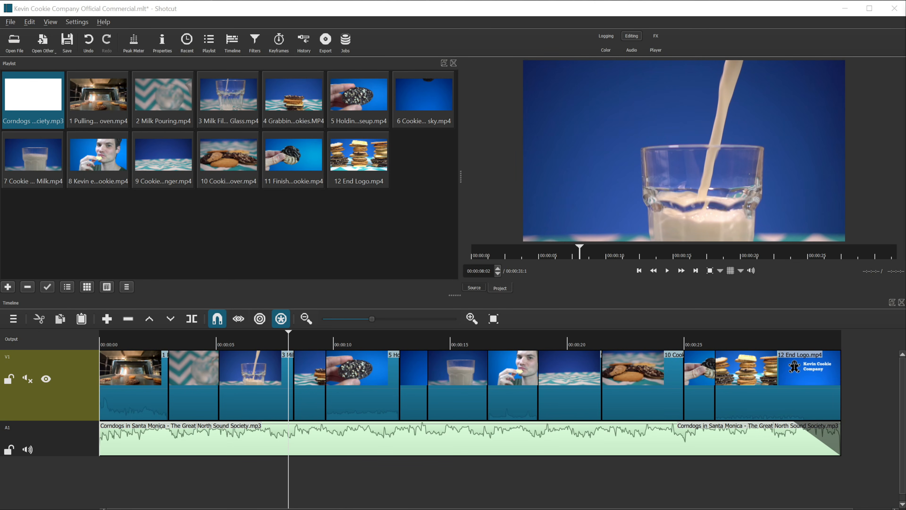
Step: Add a Size, Position & Rotate filter to the 11 Finishing cookie clip on track V1
{"action": "left_click", "coordinate": [686, 344]}
{"action": "left_click", "coordinate": [698, 355]}
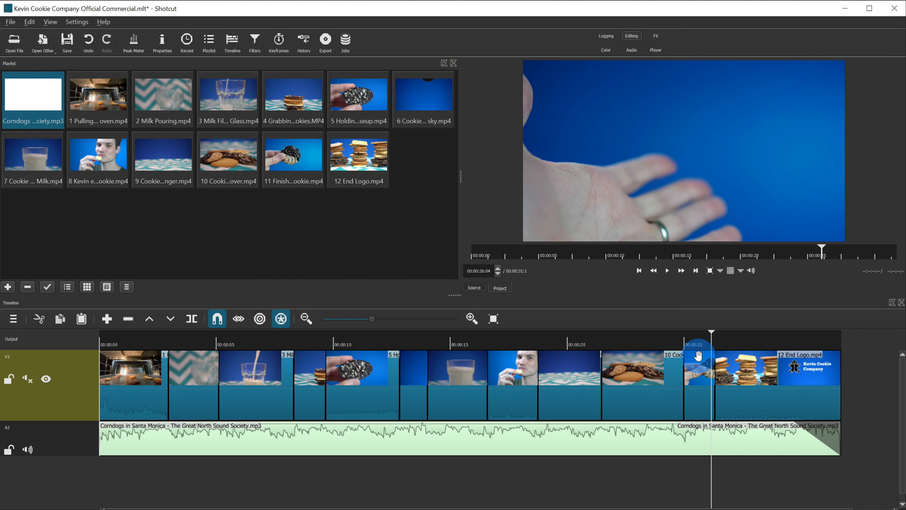
{"action": "left_click", "coordinate": [699, 367]}
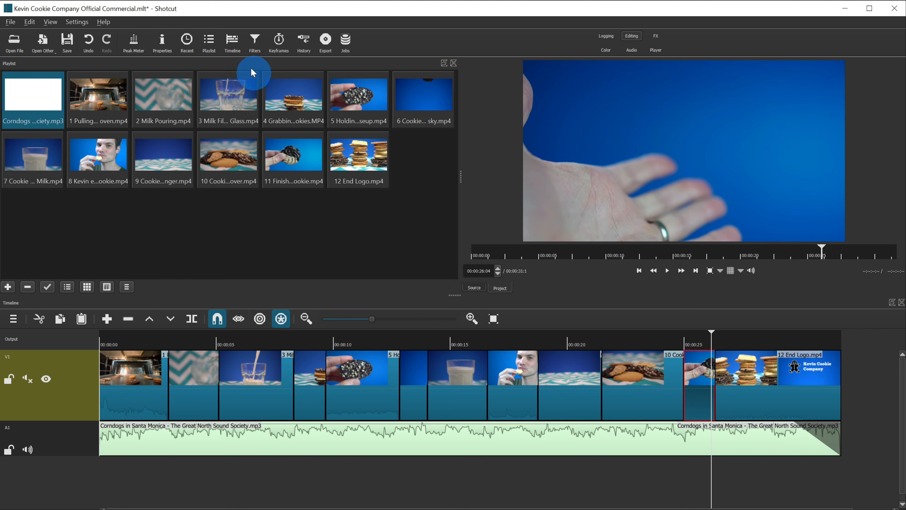
{"action": "left_click", "coordinate": [252, 41]}
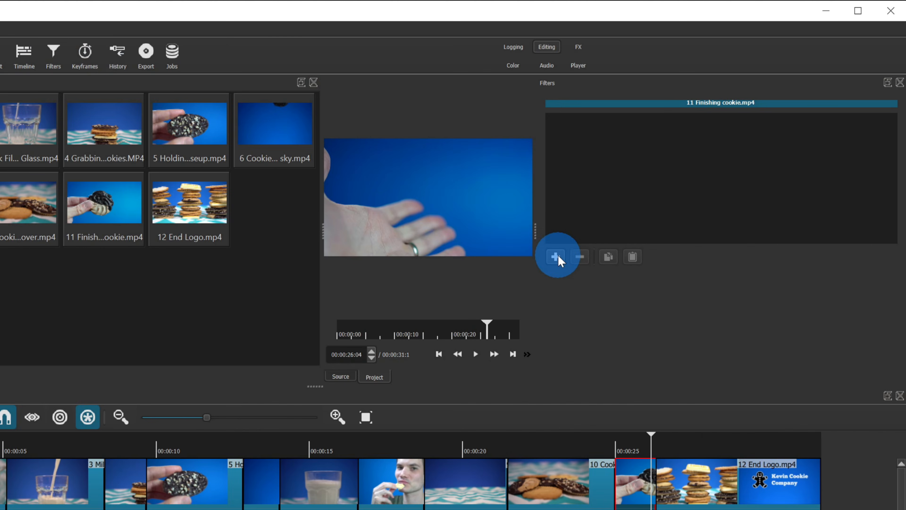
{"action": "left_click", "coordinate": [638, 195]}
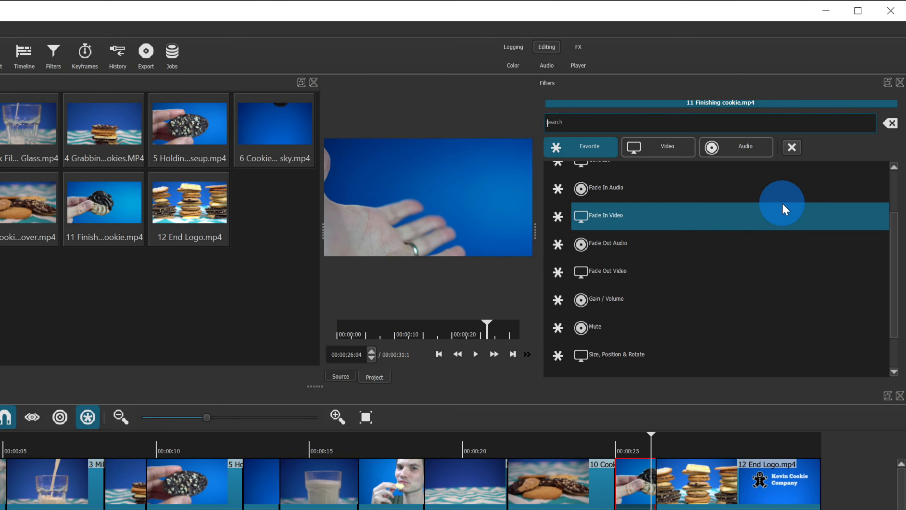
{"action": "left_click", "coordinate": [584, 148]}
{"action": "left_click", "coordinate": [730, 233]}
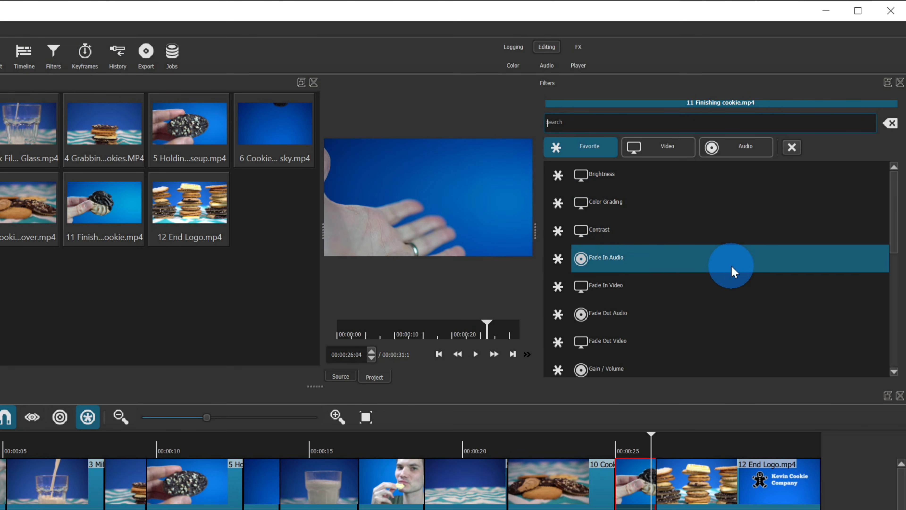
{"action": "scroll", "coordinate": [731, 265], "scroll_direction": "down", "scroll_amount": 2}
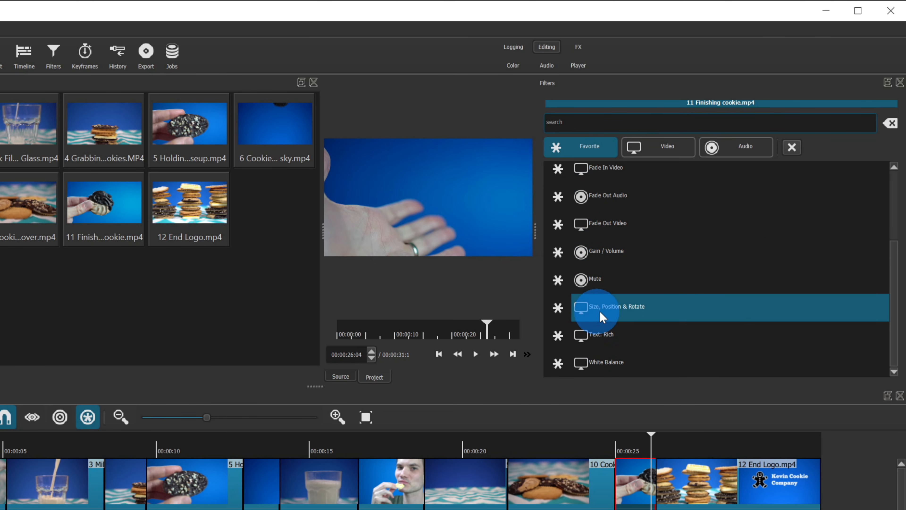
{"action": "left_click", "coordinate": [632, 309]}
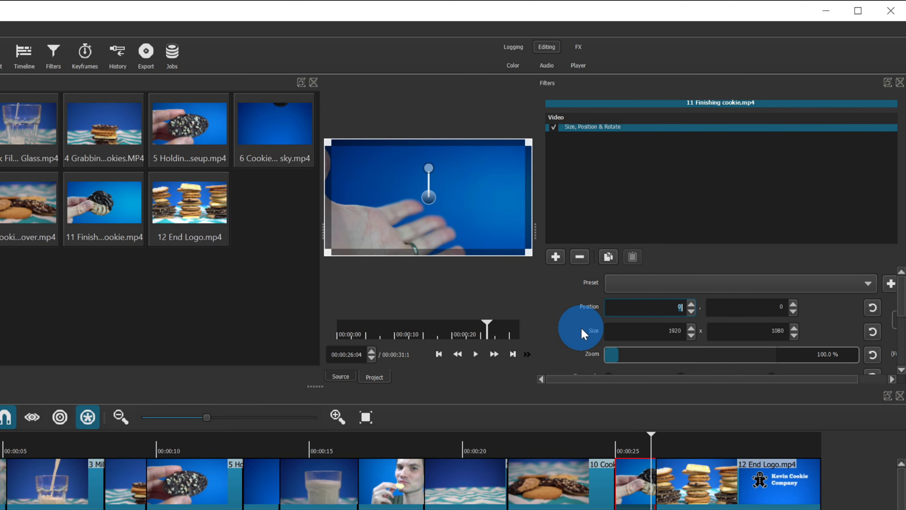
Step: Enlarge the filter settings area, zoom the clip to about 423.3 %, and open the filter's keyframes
{"action": "left_click_drag", "start_coordinate": [313, 386], "coordinate": [320, 487]}
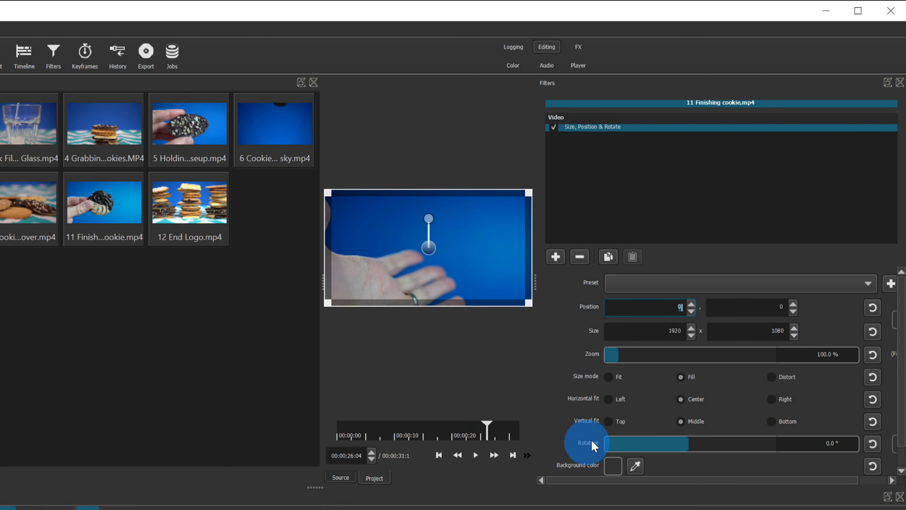
{"action": "left_click", "coordinate": [716, 353]}
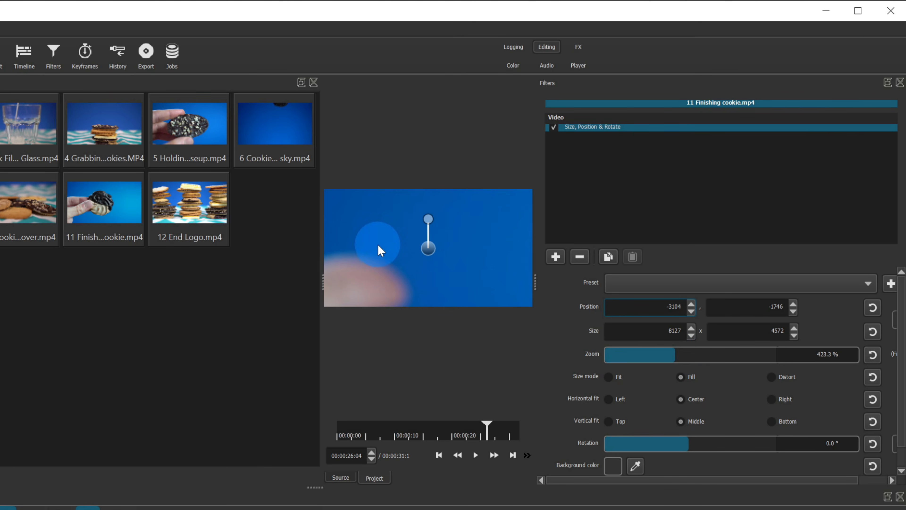
{"action": "left_click", "coordinate": [84, 62]}
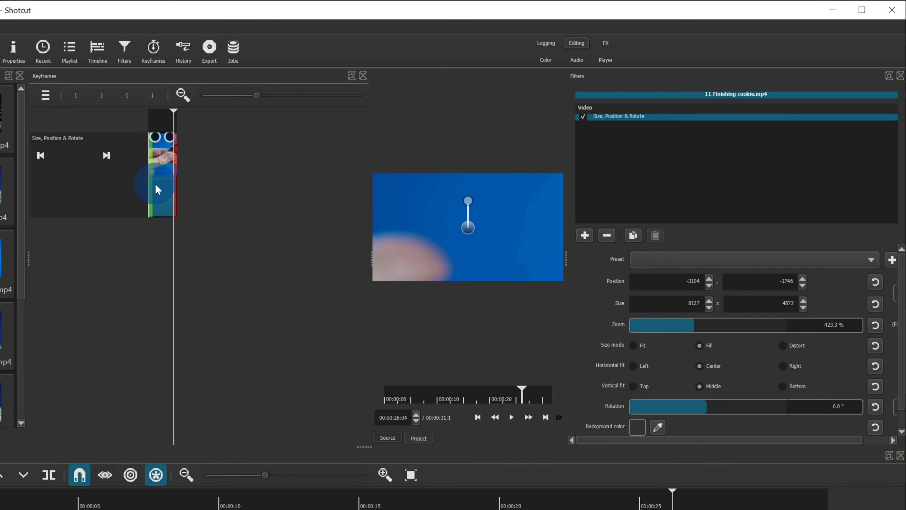
Step: Try starting the Size, Position & Rotate filter at 00:00:25:17, and restore its start to the clip's beginning
{"action": "left_click", "coordinate": [164, 174]}
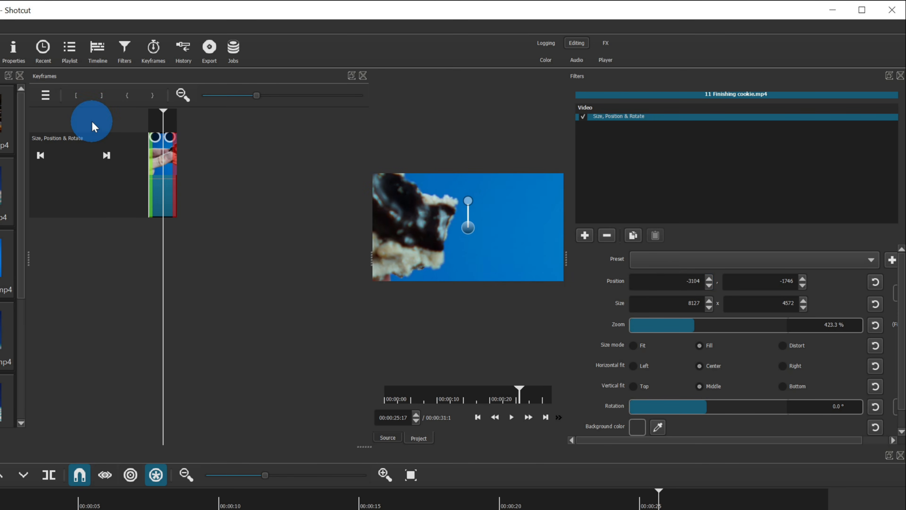
{"action": "left_click", "coordinate": [78, 97]}
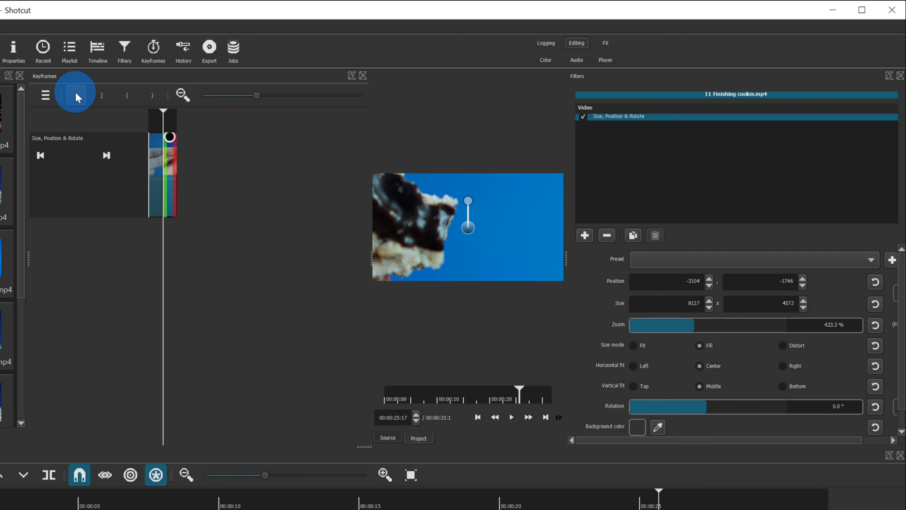
{"action": "left_click_drag", "start_coordinate": [164, 160], "coordinate": [156, 142]}
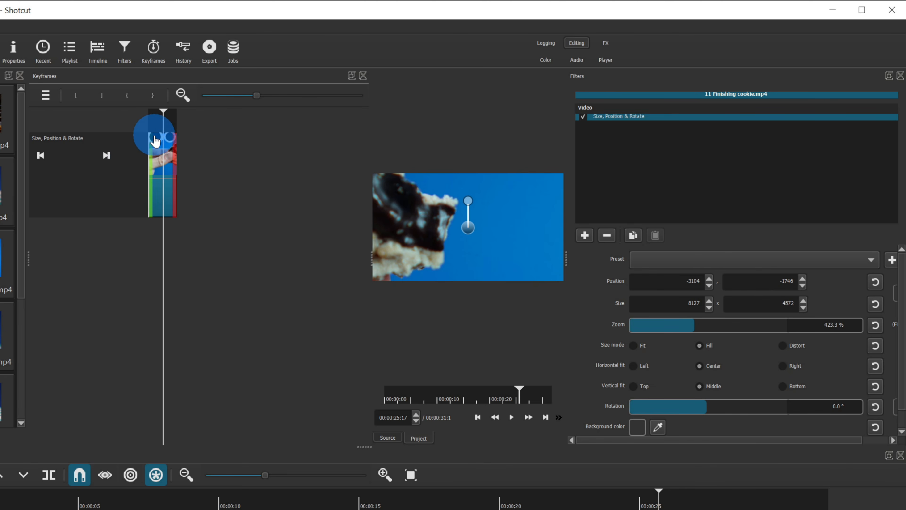
{"action": "left_click", "coordinate": [126, 88]}
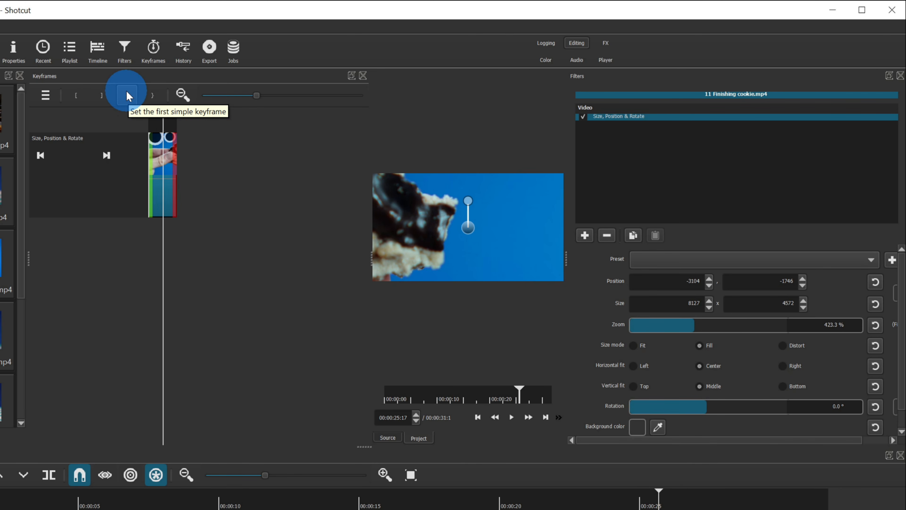
Step: Set the zoom of the 11 Finishing cookie clip to 120 %
{"action": "scroll", "coordinate": [855, 311], "scroll_direction": "down", "scroll_amount": 1}
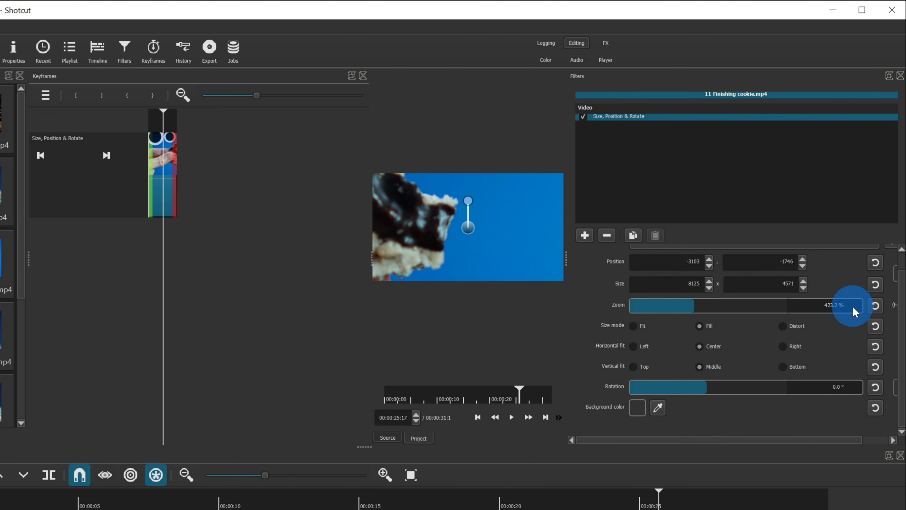
{"action": "scroll", "coordinate": [852, 310], "scroll_direction": "up", "scroll_amount": 1}
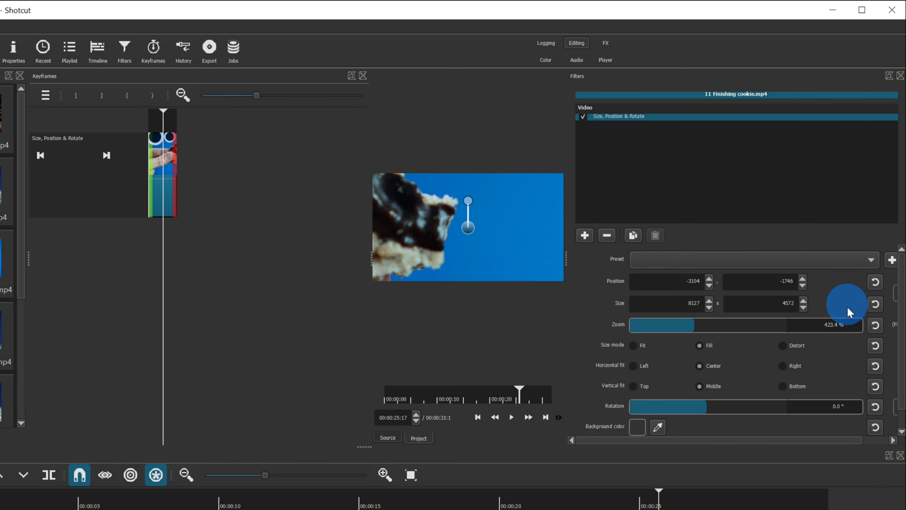
{"action": "double_click", "coordinate": [833, 324]}
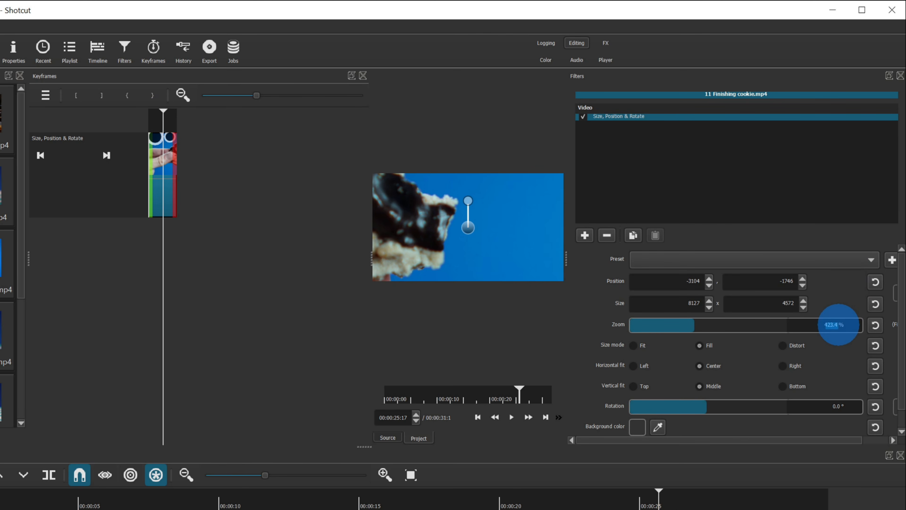
{"action": "left_click", "coordinate": [884, 322]}
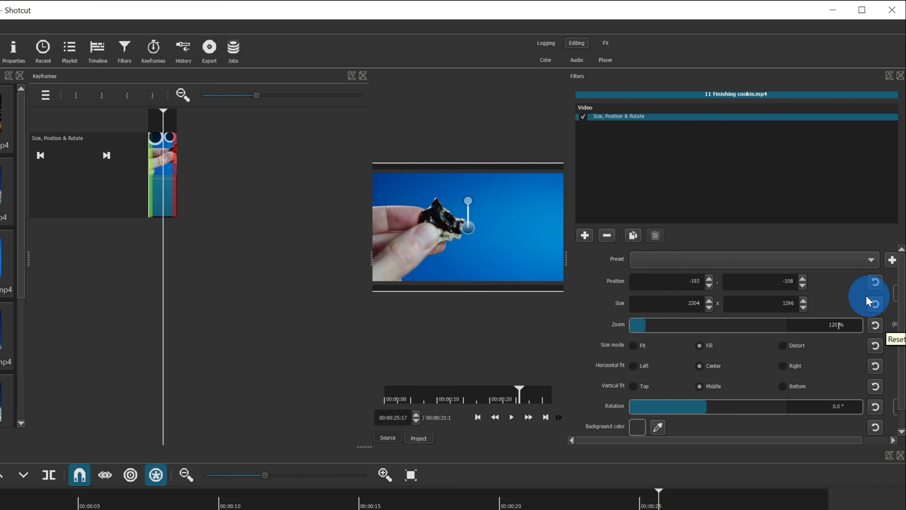
Step: Extend the filter's first simple keyframe to the clip's end for a gradual zoom, and play the clip from about 00:00:25
{"action": "left_click", "coordinate": [158, 142]}
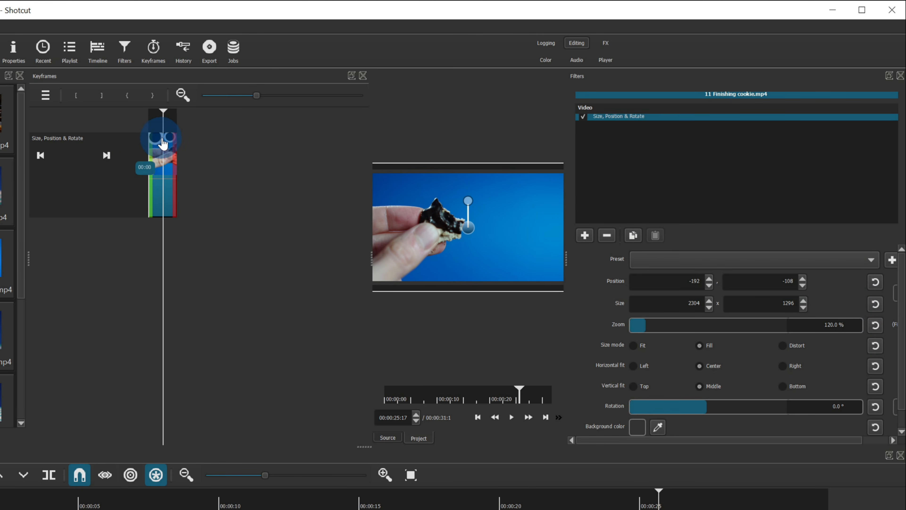
{"action": "left_click", "coordinate": [179, 140]}
{"action": "left_click_drag", "start_coordinate": [178, 138], "coordinate": [195, 138]}
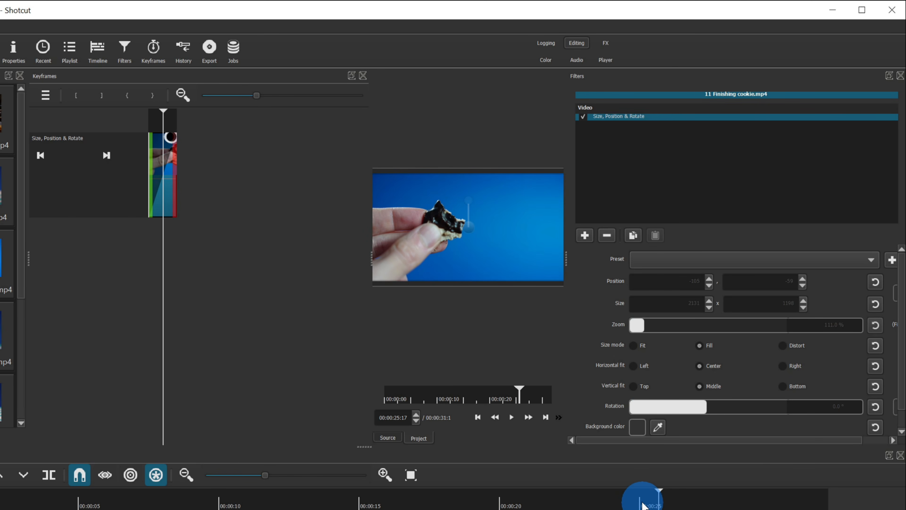
{"action": "left_click", "coordinate": [640, 500]}
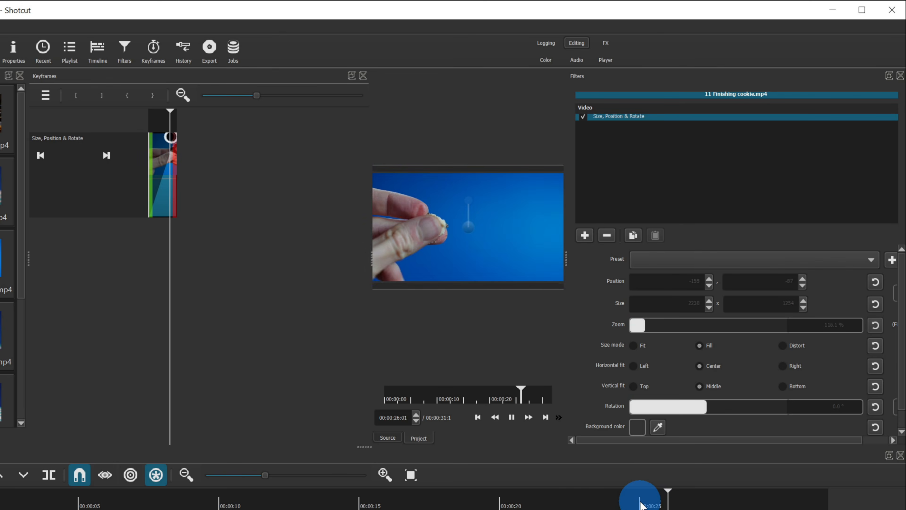
{"action": "key", "text": "space"}
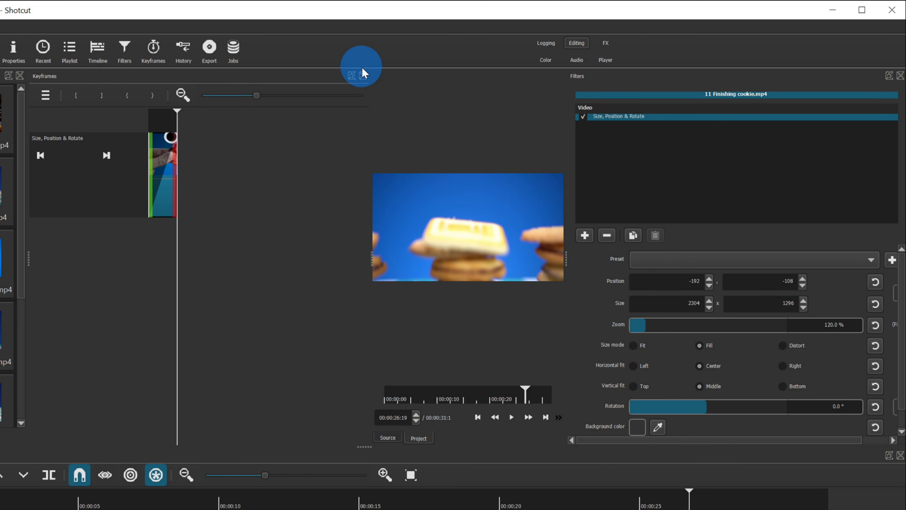
Step: Close the keyframes and filters, enlarge the timeline area to show both tracks, and fit the whole project in it
{"action": "left_click", "coordinate": [363, 76]}
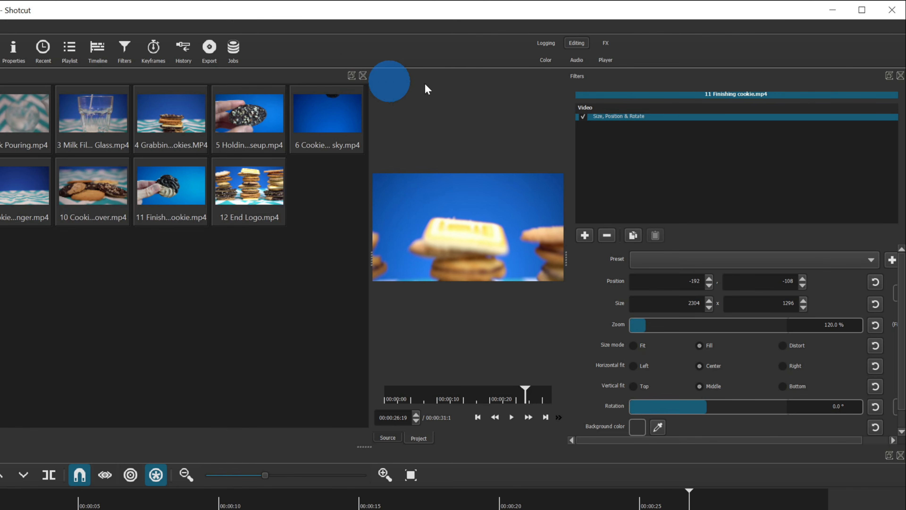
{"action": "left_click", "coordinate": [900, 77]}
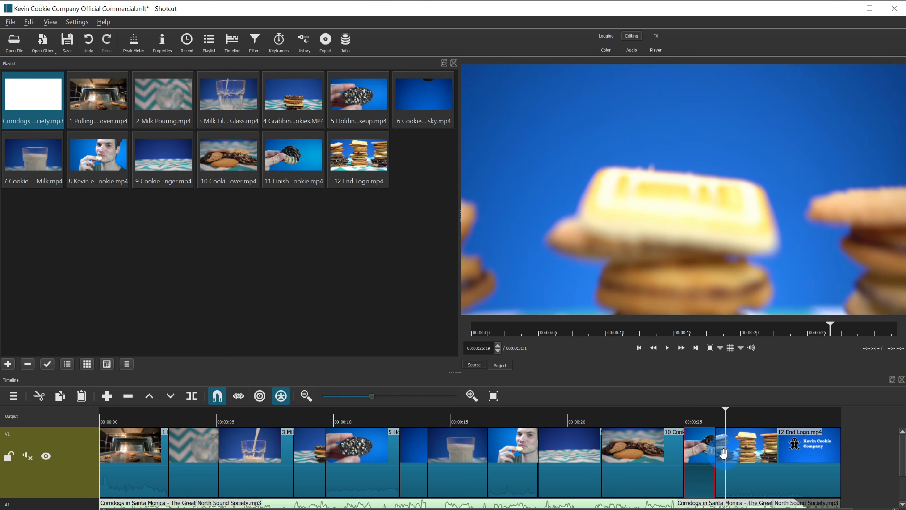
{"action": "scroll", "coordinate": [724, 451], "scroll_direction": "down", "scroll_amount": 2}
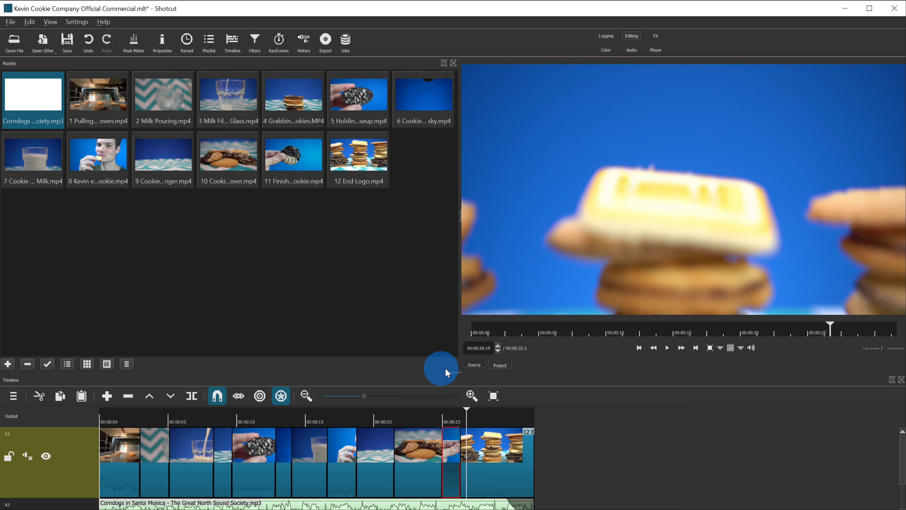
{"action": "left_click_drag", "start_coordinate": [455, 370], "coordinate": [453, 299]}
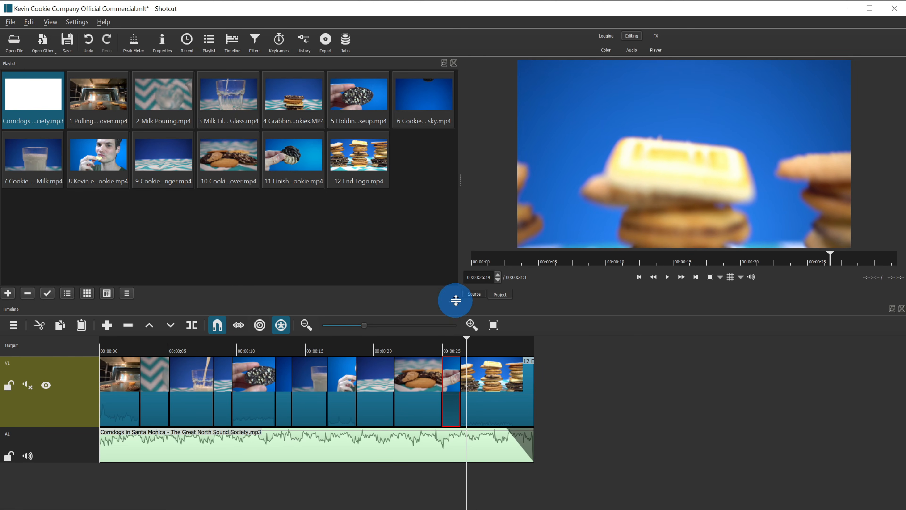
{"action": "left_click", "coordinate": [494, 326]}
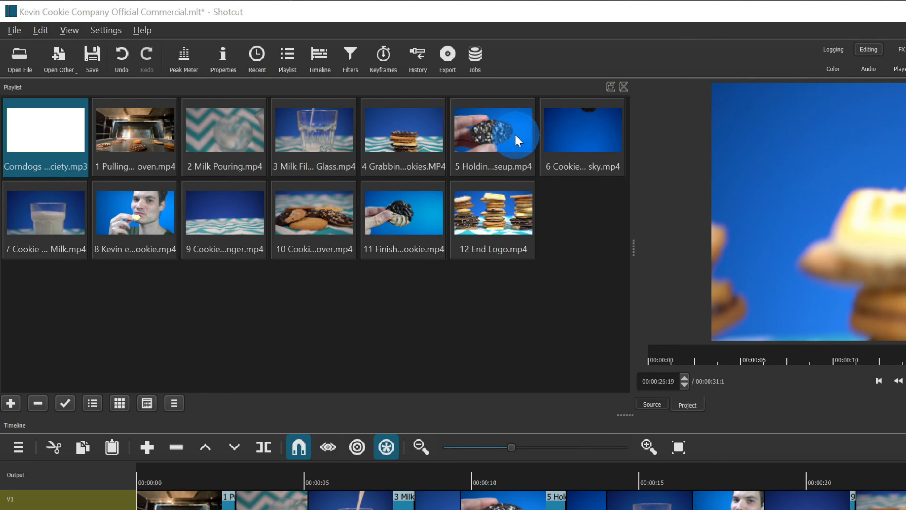
Step: Open the export settings with an enlarged preset list, and select Timeline as the export source
{"action": "left_click", "coordinate": [327, 50]}
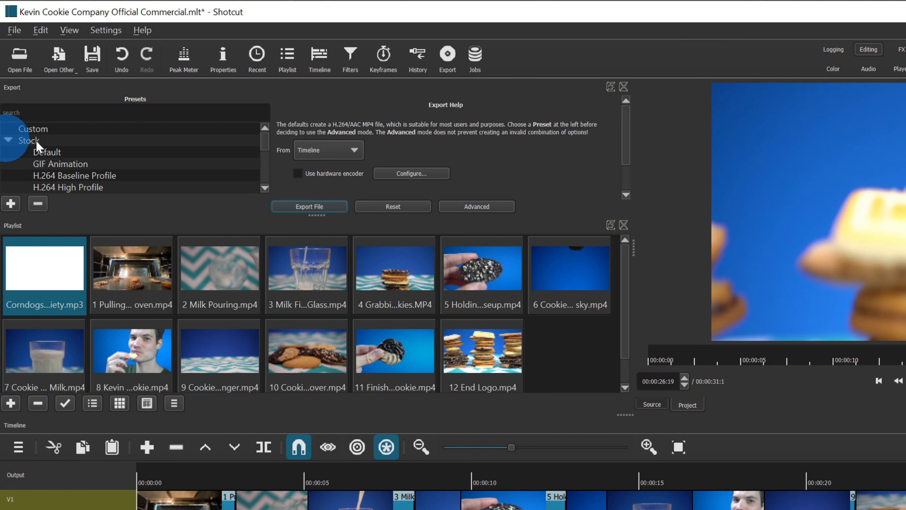
{"action": "left_click_drag", "start_coordinate": [315, 215], "coordinate": [323, 346]}
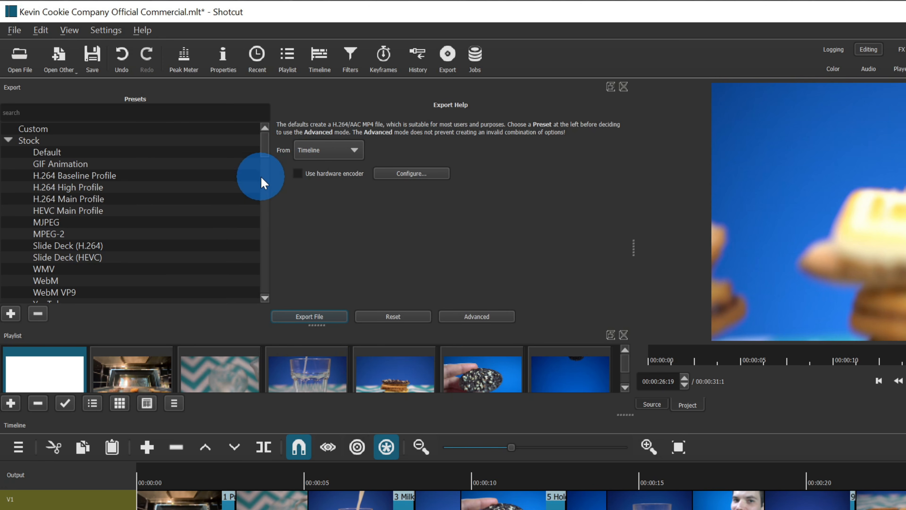
{"action": "left_click", "coordinate": [354, 151]}
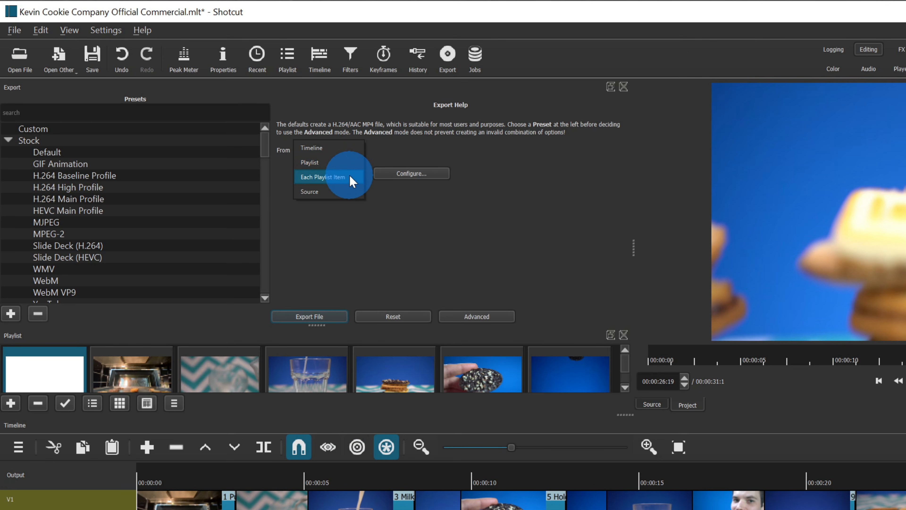
{"action": "left_click", "coordinate": [341, 149]}
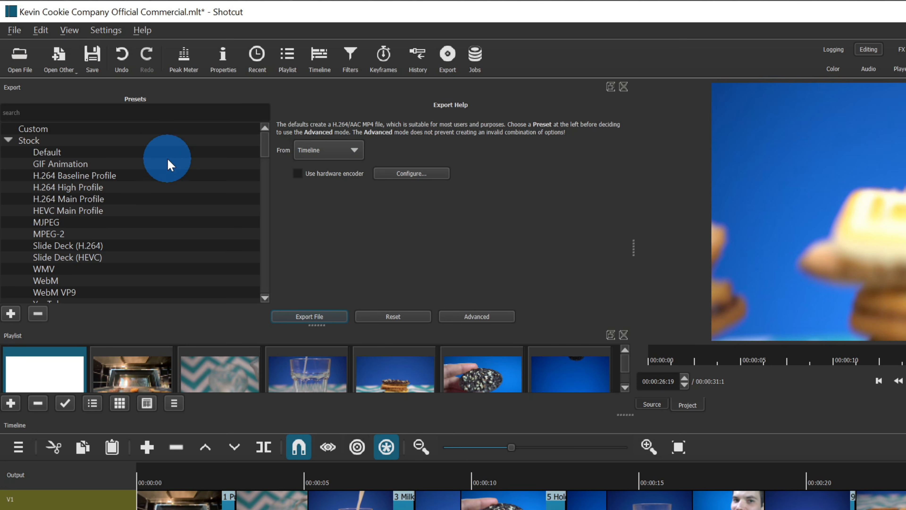
Step: Look through the stock export presets and select the YouTube preset for the timeline export
{"action": "scroll", "coordinate": [140, 178], "scroll_direction": "down", "scroll_amount": 8}
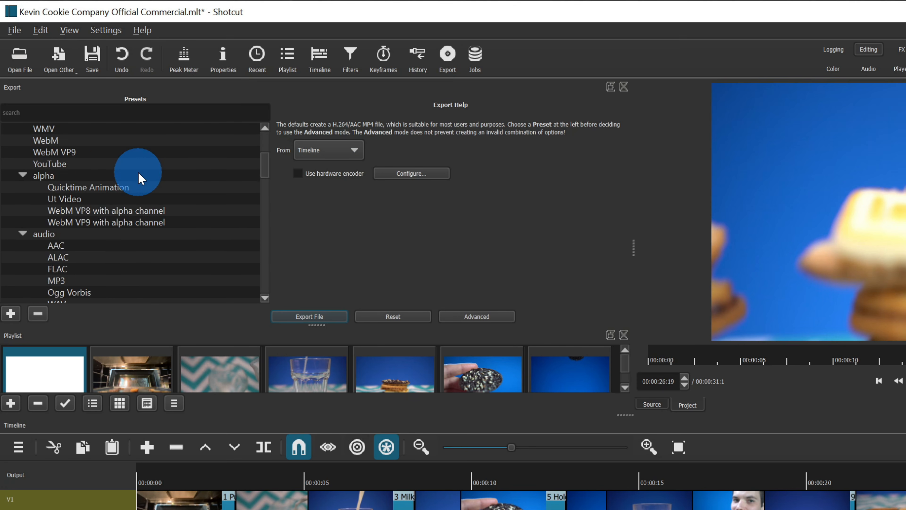
{"action": "scroll", "coordinate": [140, 182], "scroll_direction": "down", "scroll_amount": 8}
{"action": "scroll", "coordinate": [141, 185], "scroll_direction": "up", "scroll_amount": 12}
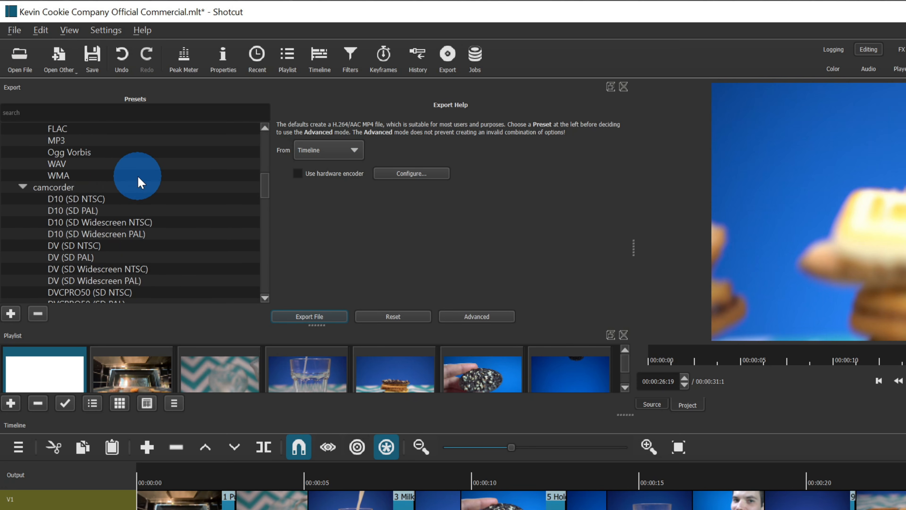
{"action": "scroll", "coordinate": [141, 188], "scroll_direction": "up", "scroll_amount": 1}
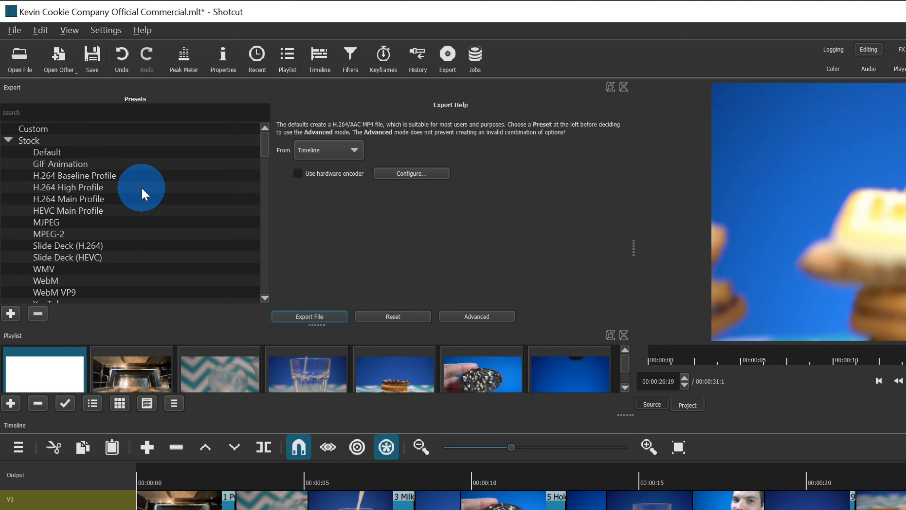
{"action": "scroll", "coordinate": [141, 187], "scroll_direction": "down", "scroll_amount": 1}
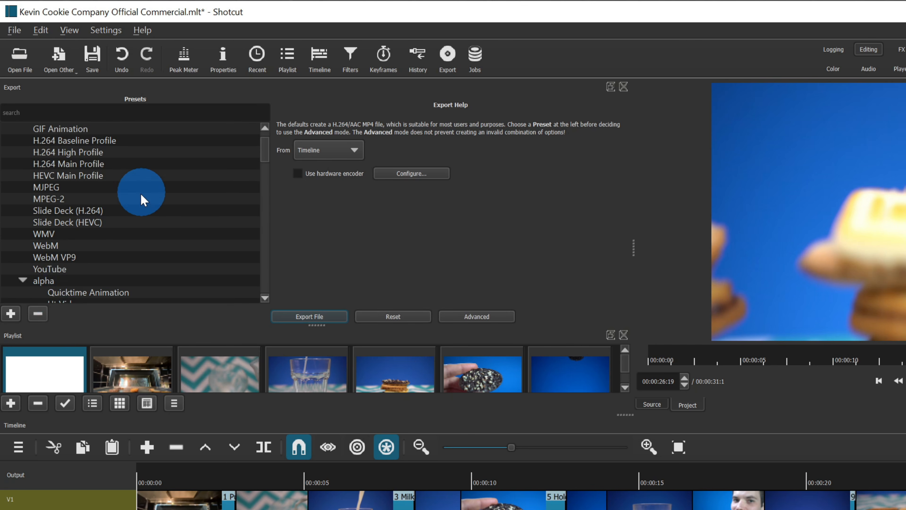
{"action": "left_click", "coordinate": [69, 269]}
{"action": "scroll", "coordinate": [97, 262], "scroll_direction": "up", "scroll_amount": 1}
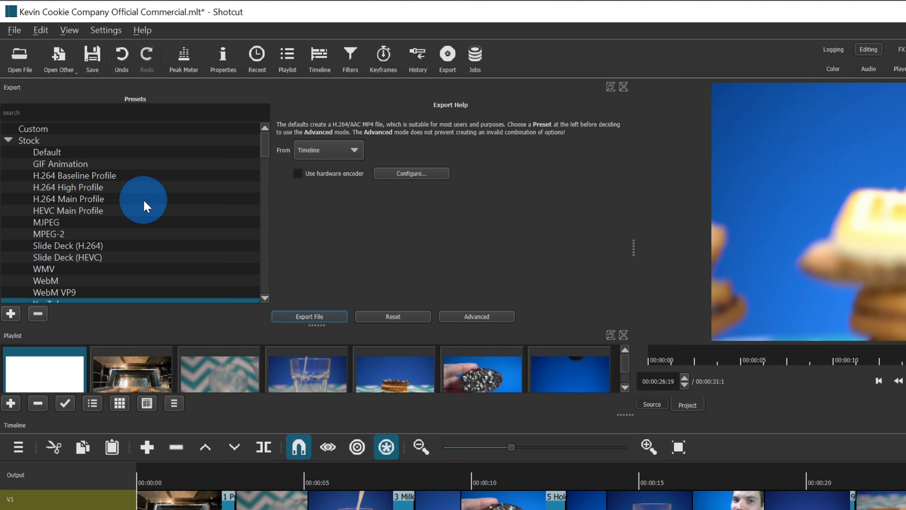
{"action": "scroll", "coordinate": [143, 199], "scroll_direction": "down", "scroll_amount": 1}
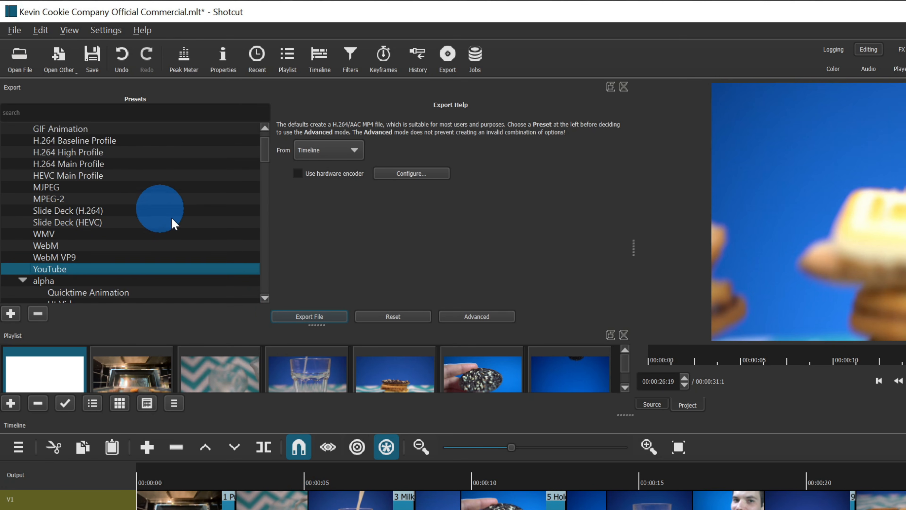
Step: Export the timeline to the Desktop as the mp4 file Kevin Cookie Company Official Commercial, and play the exported video from the desktop
{"action": "left_click", "coordinate": [309, 318]}
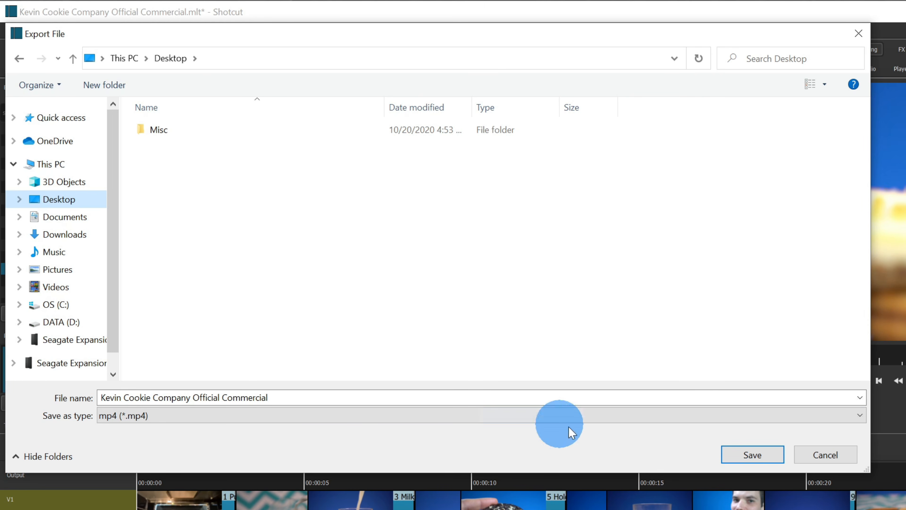
{"action": "left_click", "coordinate": [747, 456]}
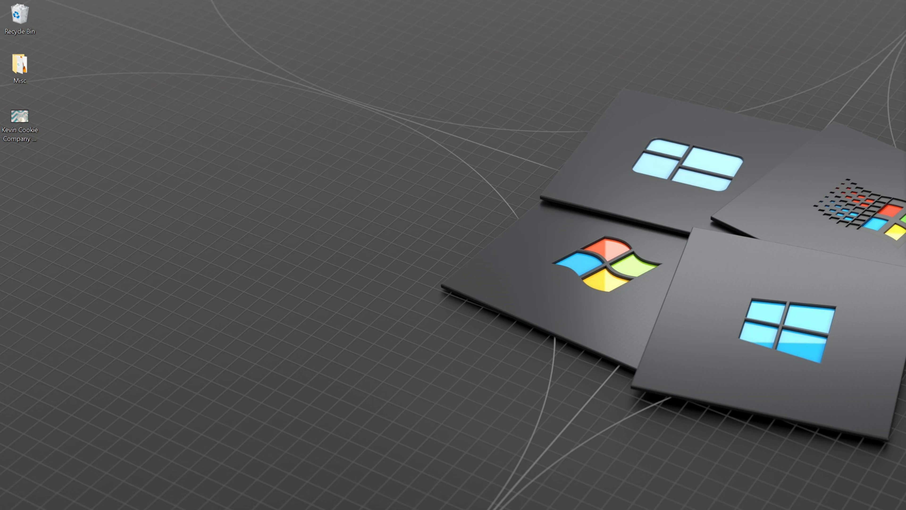
{"action": "left_click", "coordinate": [21, 116]}
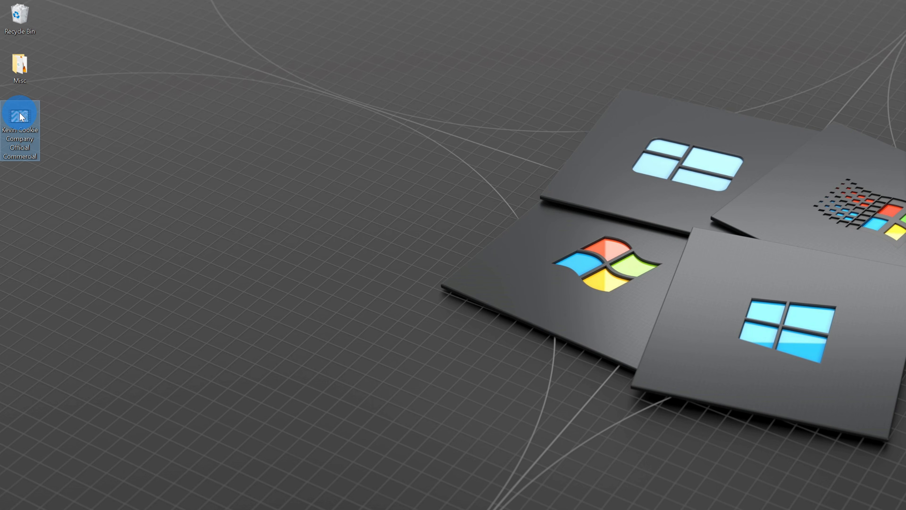
{"action": "double_click", "coordinate": [20, 116]}
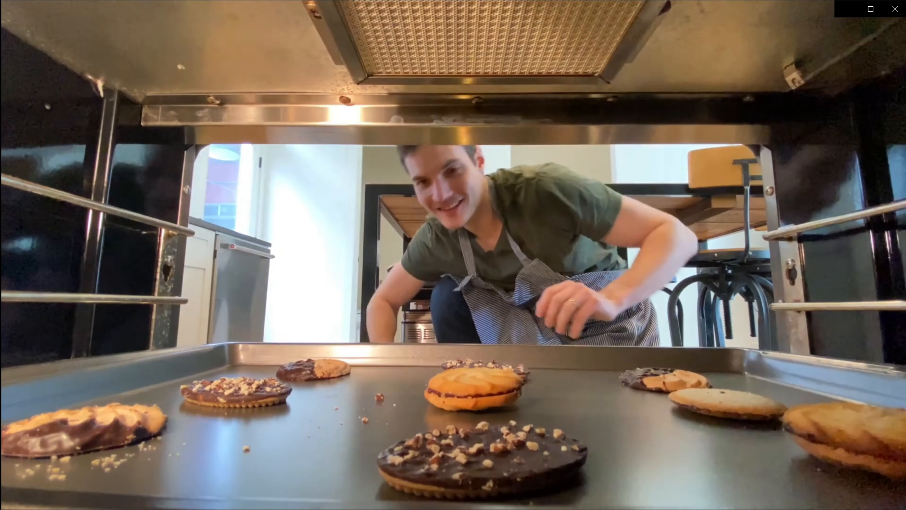